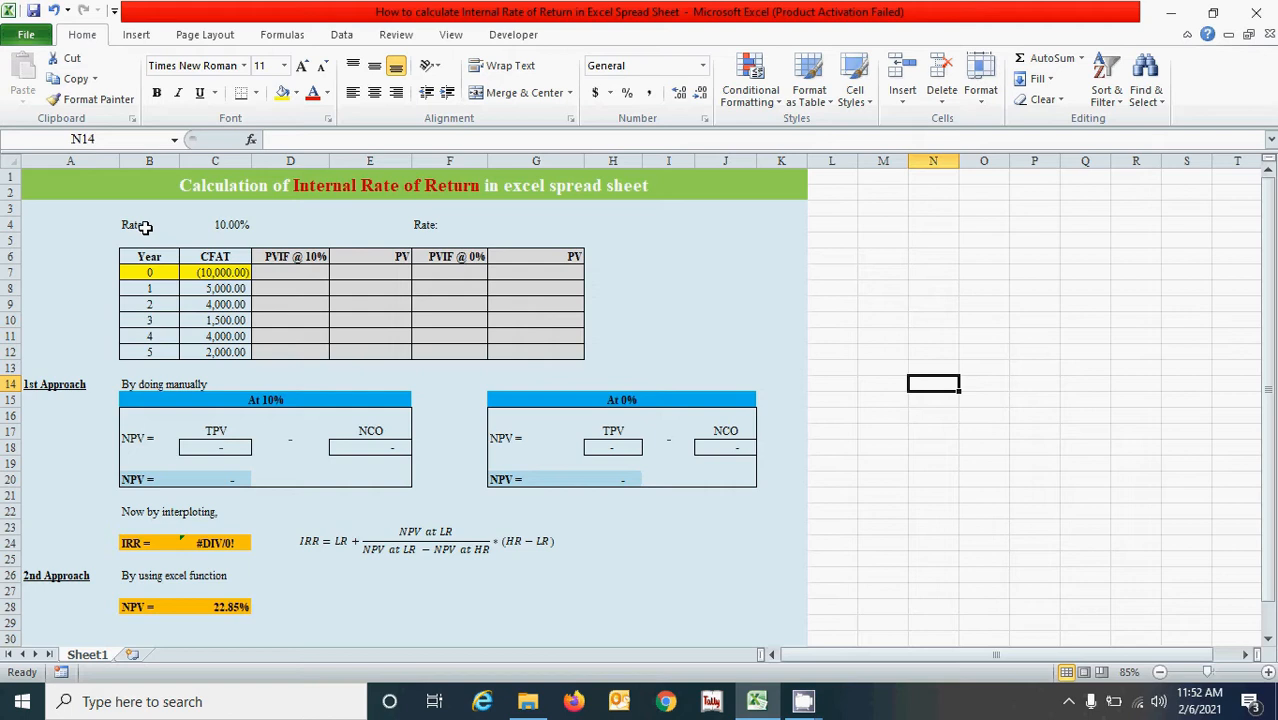
# Examine the 10% rate, the yearly CFAT table, the PVIF and PV columns, and the NPV block for the 10% rate.
pyautogui.moveTo(145, 227); pyautogui.dragTo(248, 350)
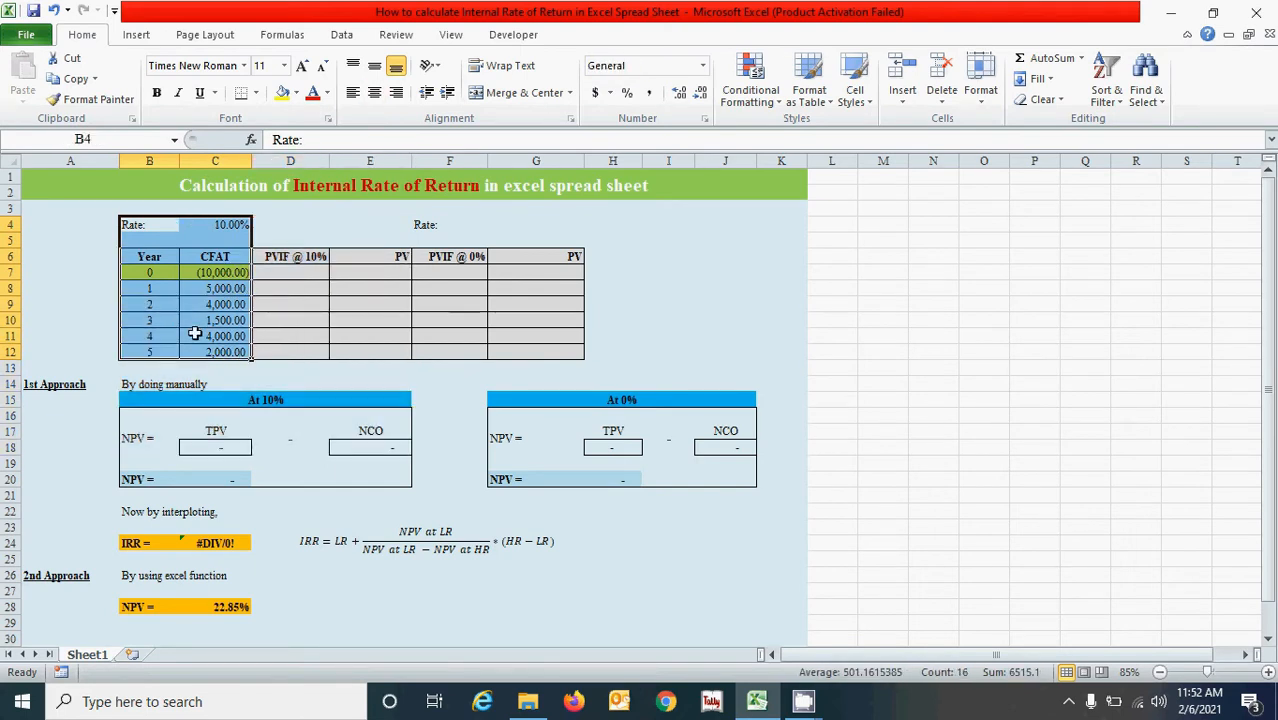
pyautogui.moveTo(292, 256); pyautogui.dragTo(370, 353)
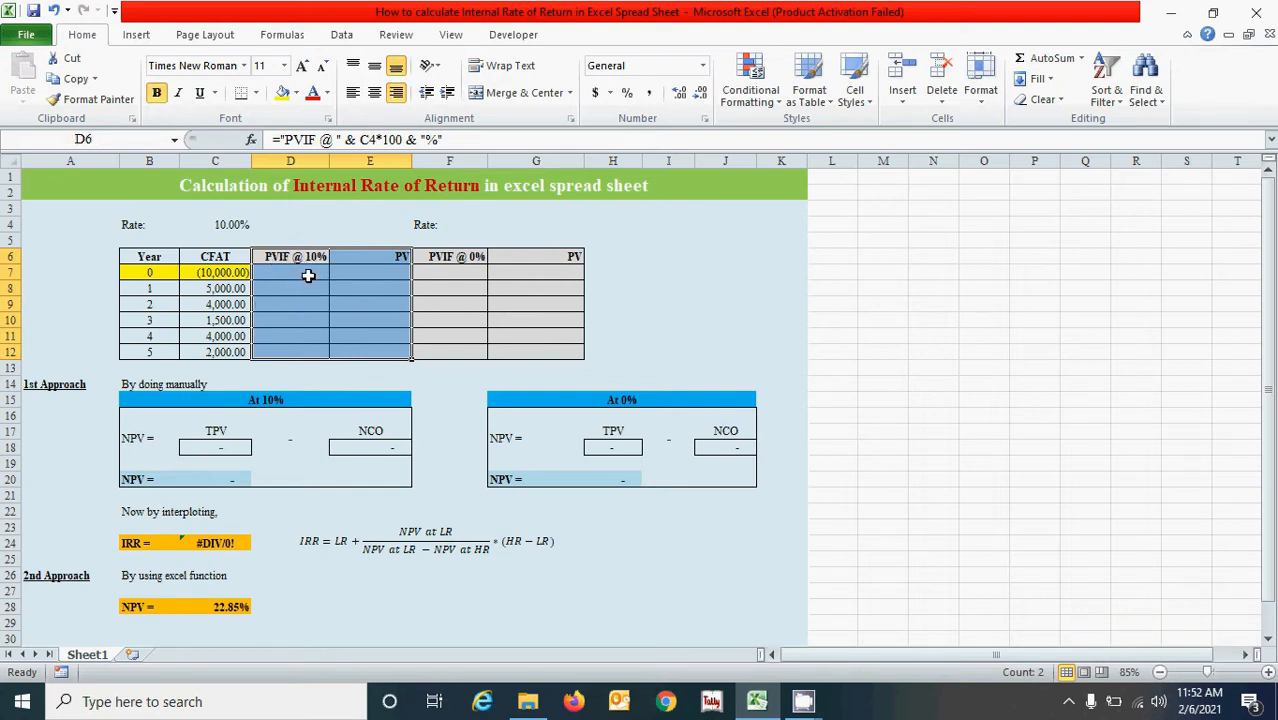
pyautogui.click(232, 223)
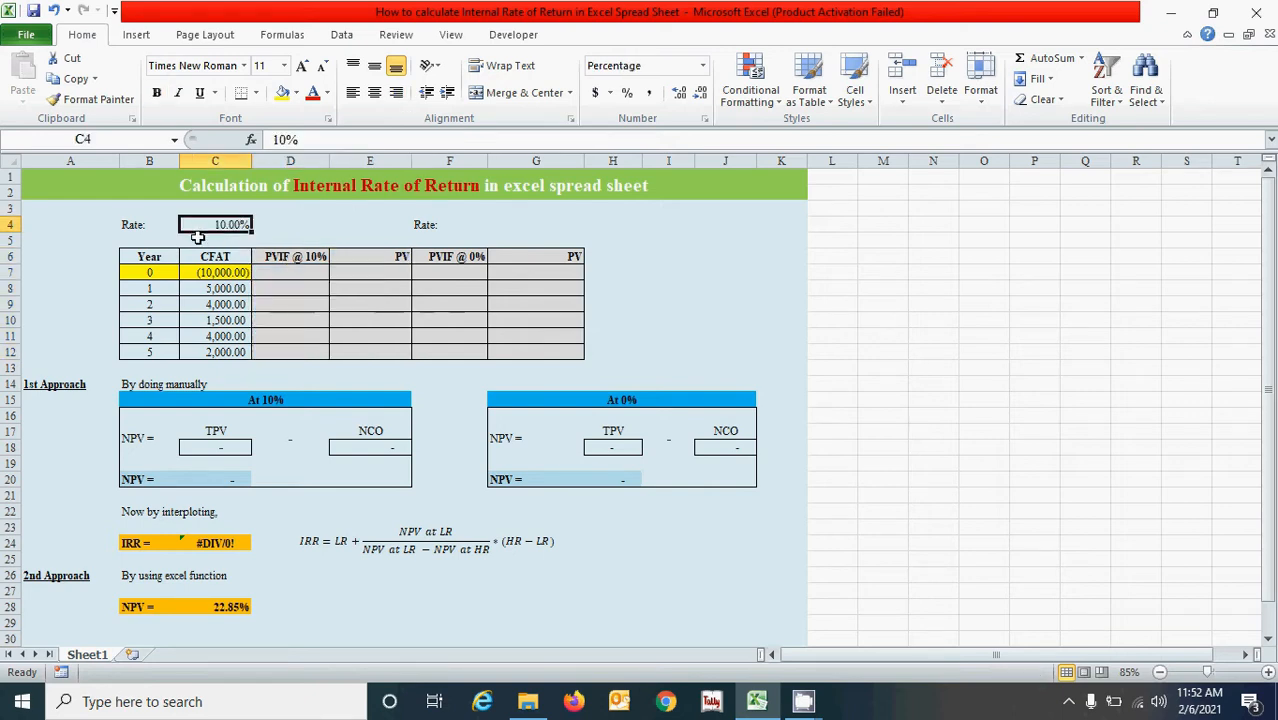
pyautogui.moveTo(290, 273); pyautogui.dragTo(297, 350)
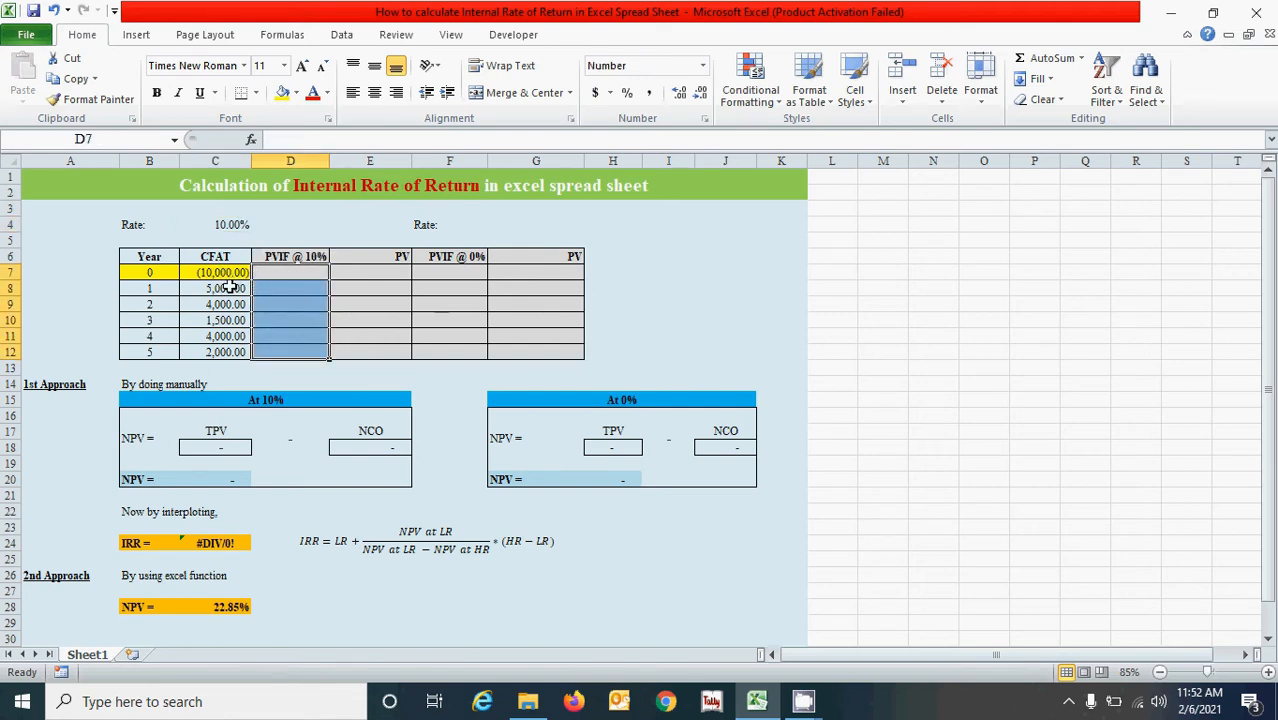
pyautogui.click(370, 276)
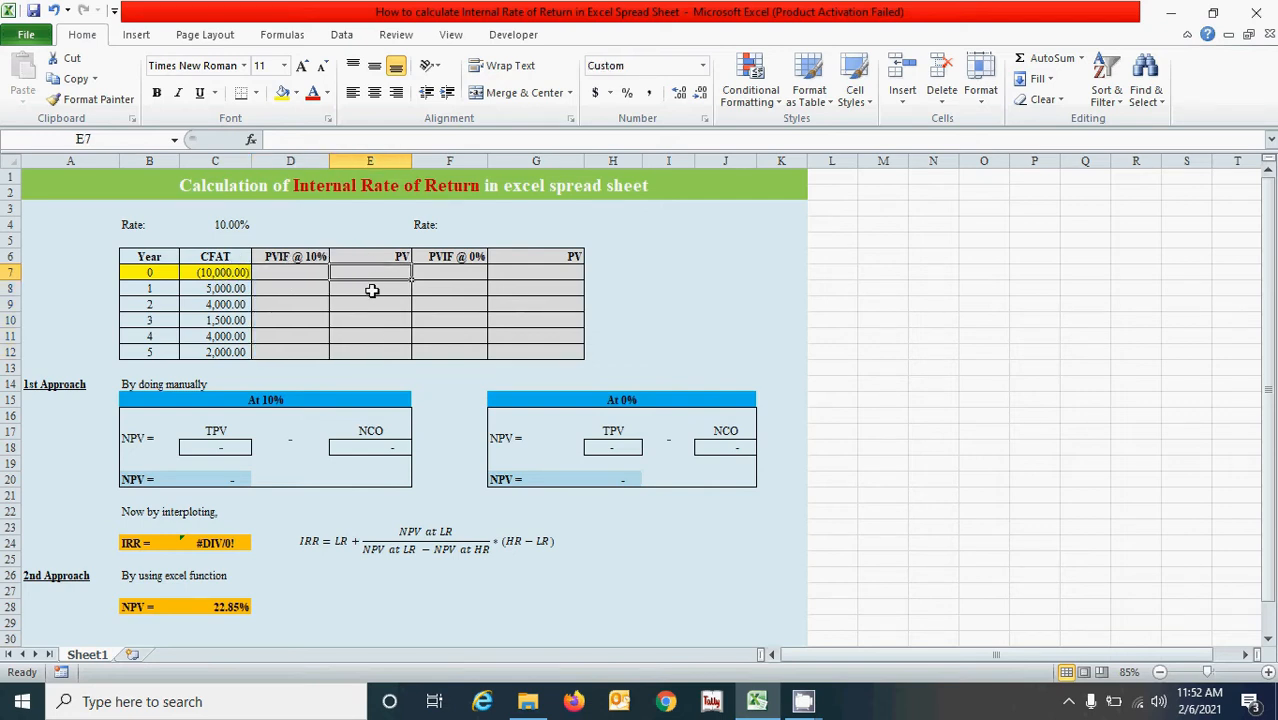
pyautogui.moveTo(300, 272); pyautogui.dragTo(314, 347)
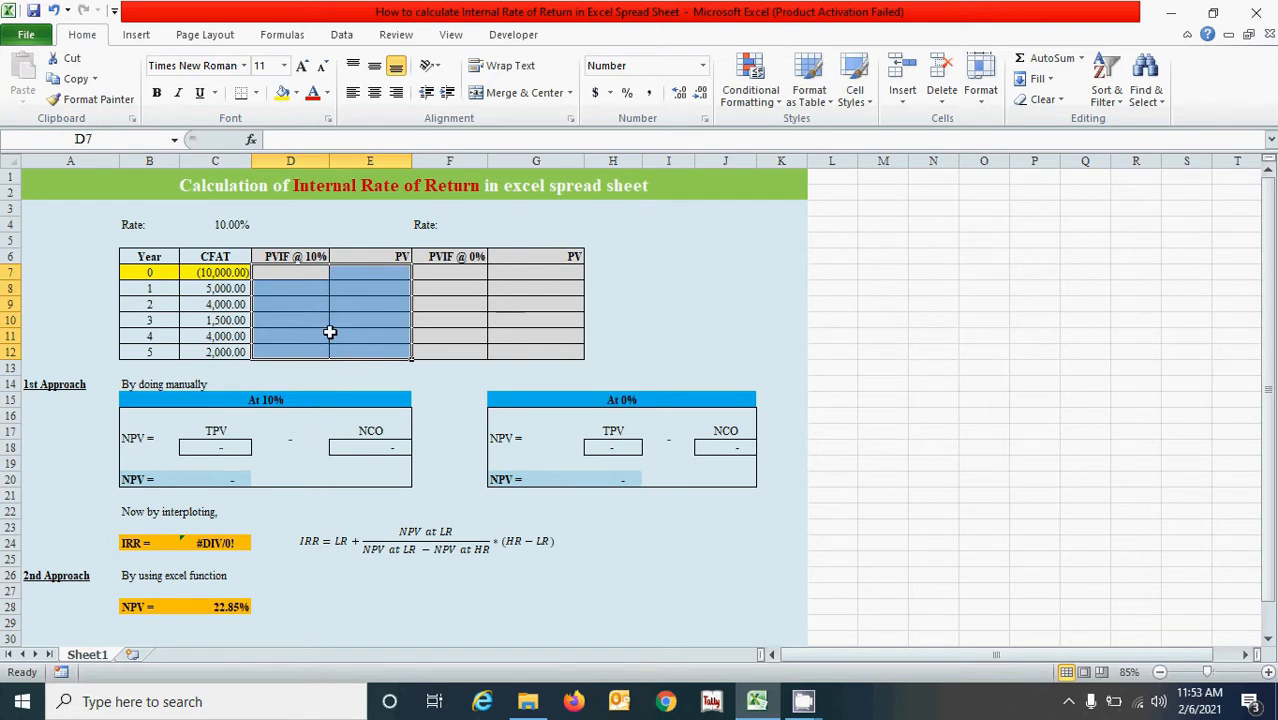
pyautogui.click(194, 447)
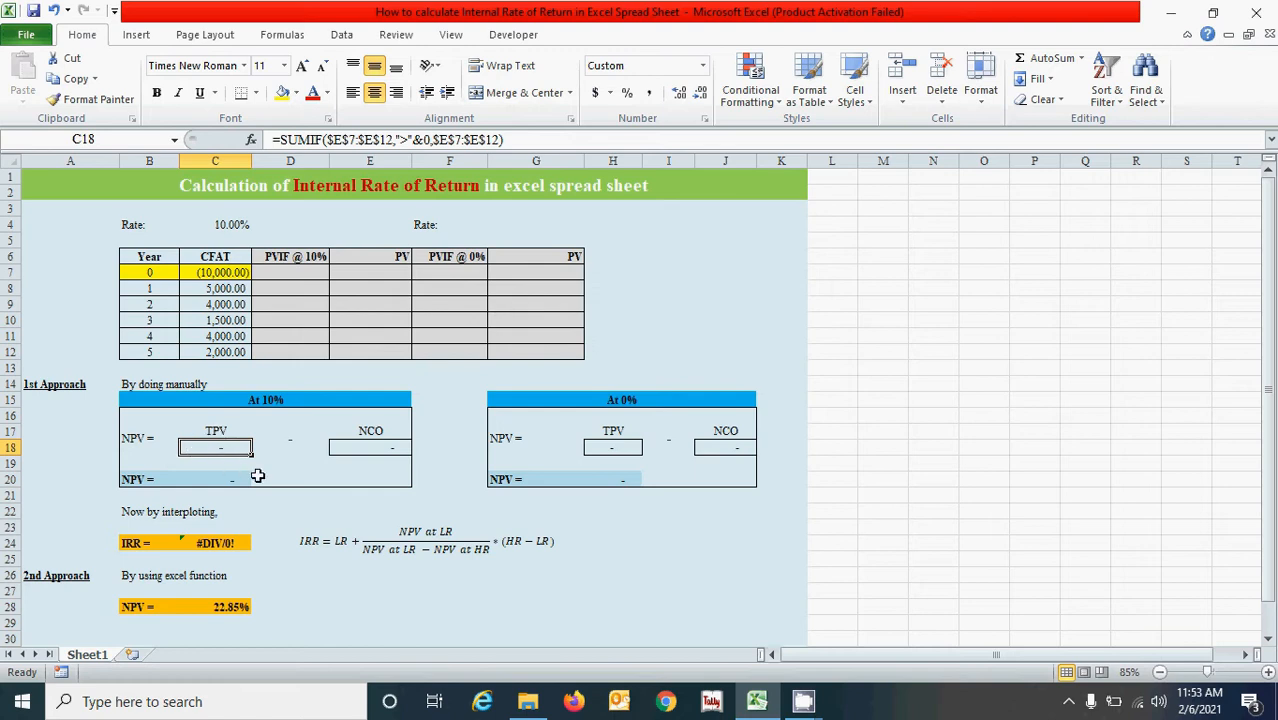
pyautogui.click(358, 435)
pyautogui.click(240, 430)
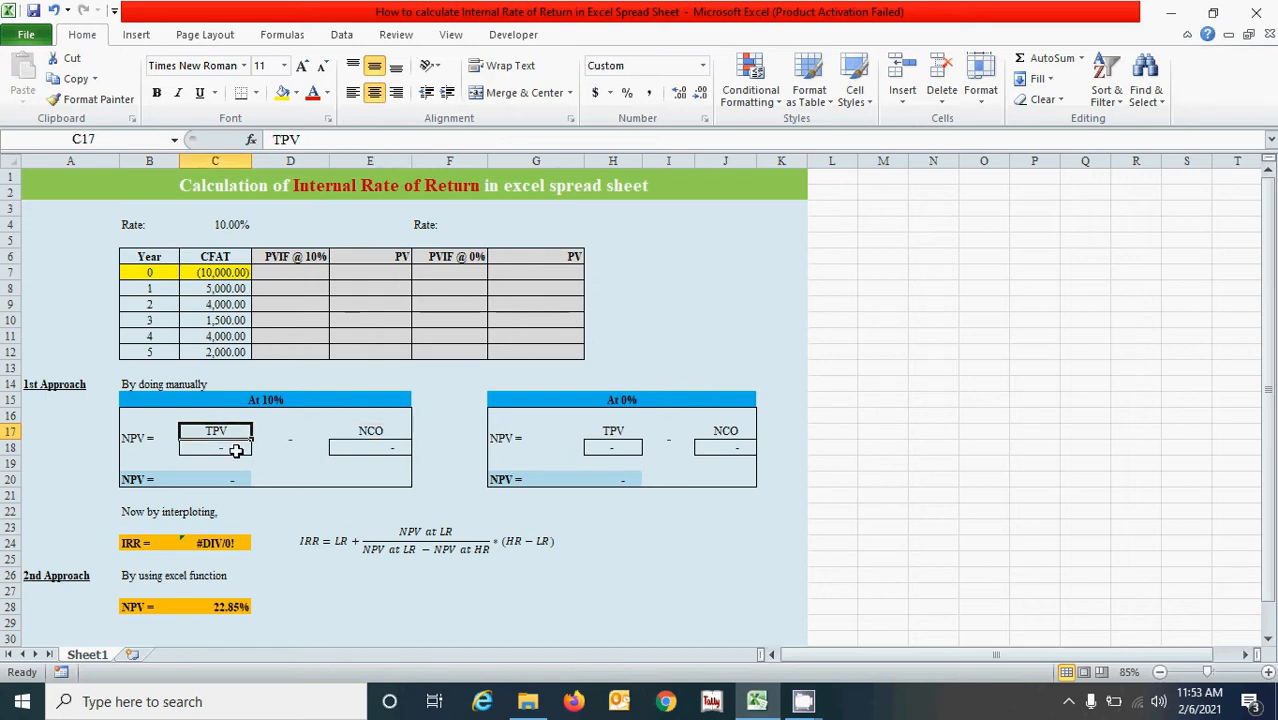
pyautogui.click(236, 451)
pyautogui.click(238, 477)
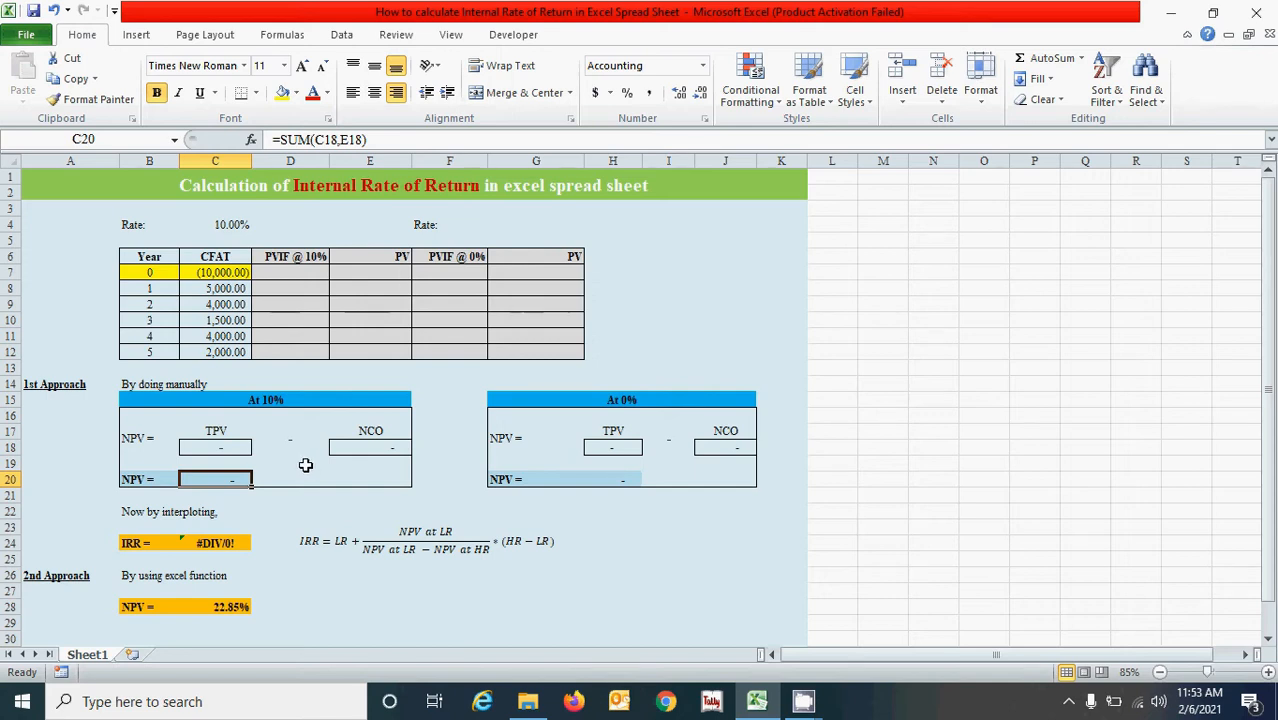
# Examine the second rate cell G4, its PVIF and PV columns, and the second NPV block with TPV and NCO.
pyautogui.click(305, 465)
pyautogui.click(433, 225)
pyautogui.moveTo(433, 225); pyautogui.dragTo(536, 350)
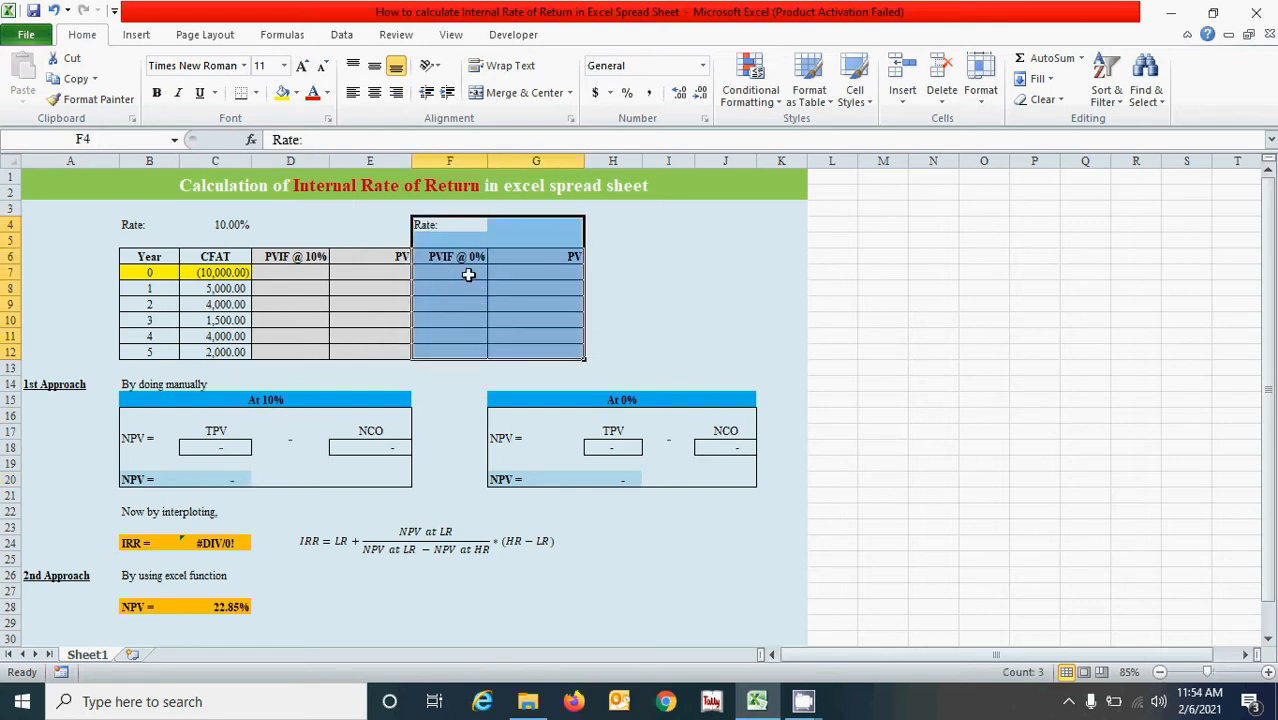
pyautogui.click(505, 228)
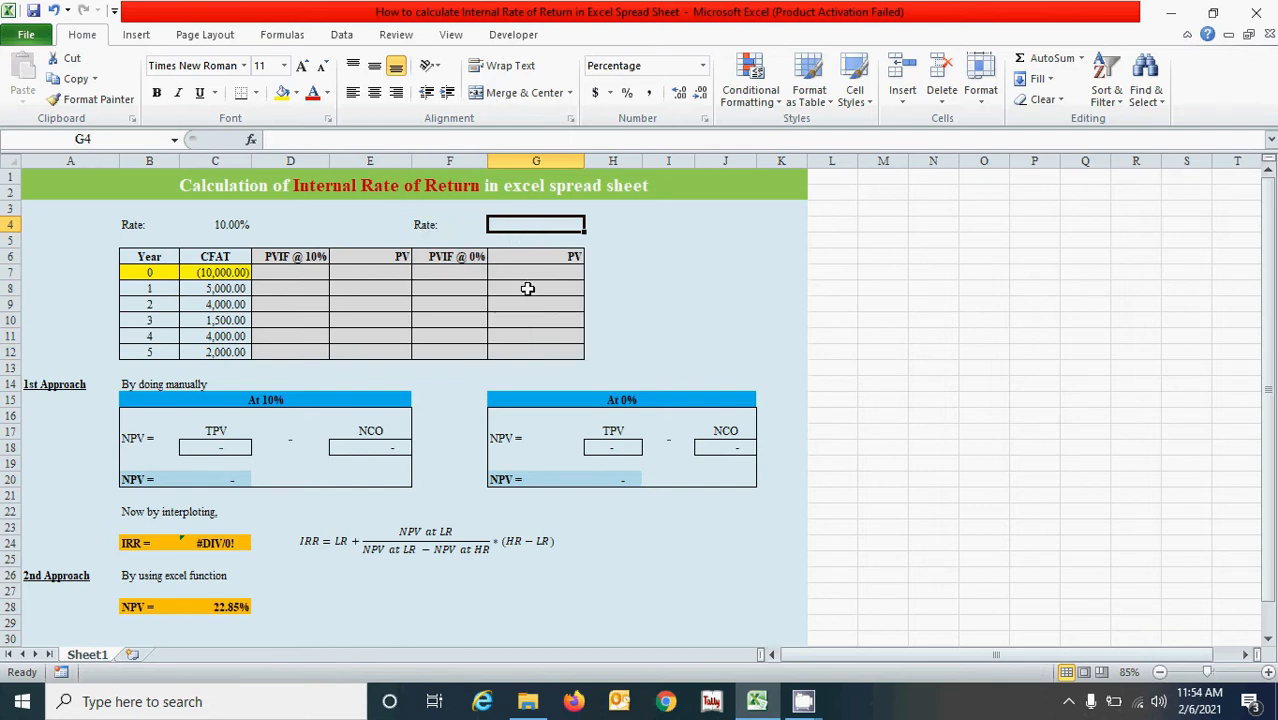
pyautogui.click(528, 288)
pyautogui.moveTo(553, 402); pyautogui.dragTo(594, 483)
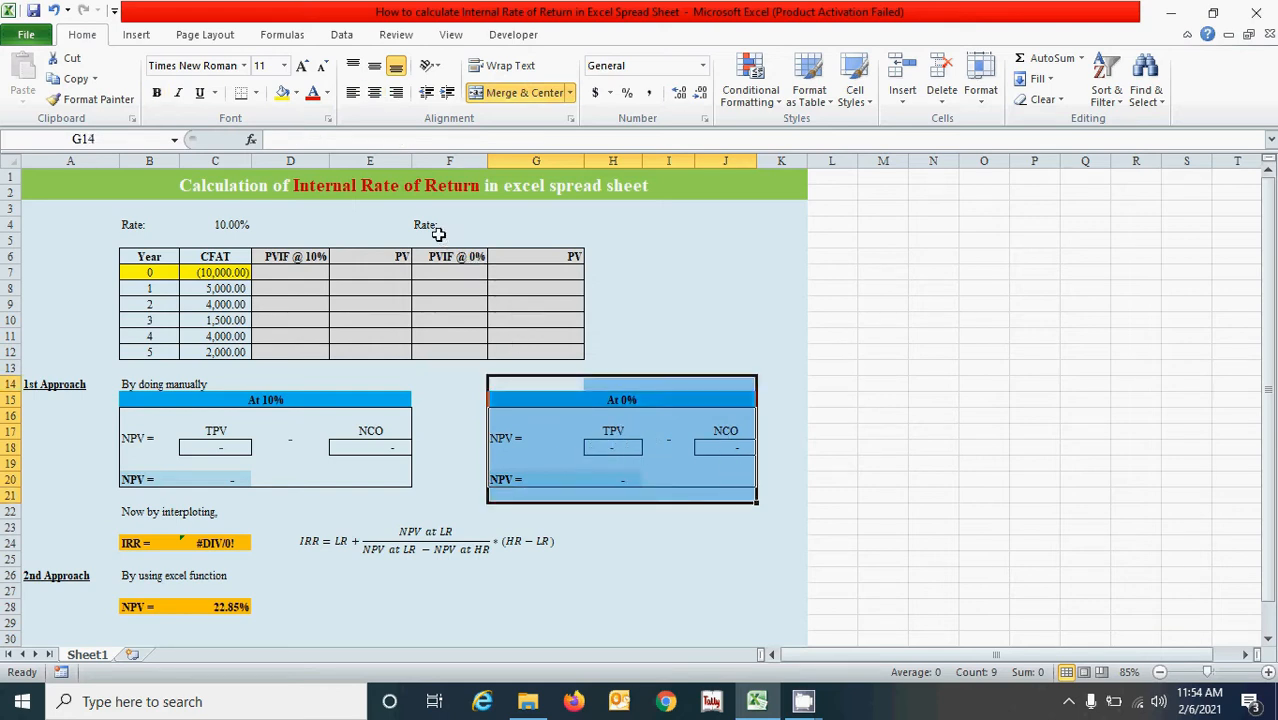
pyautogui.moveTo(438, 234); pyautogui.dragTo(568, 365)
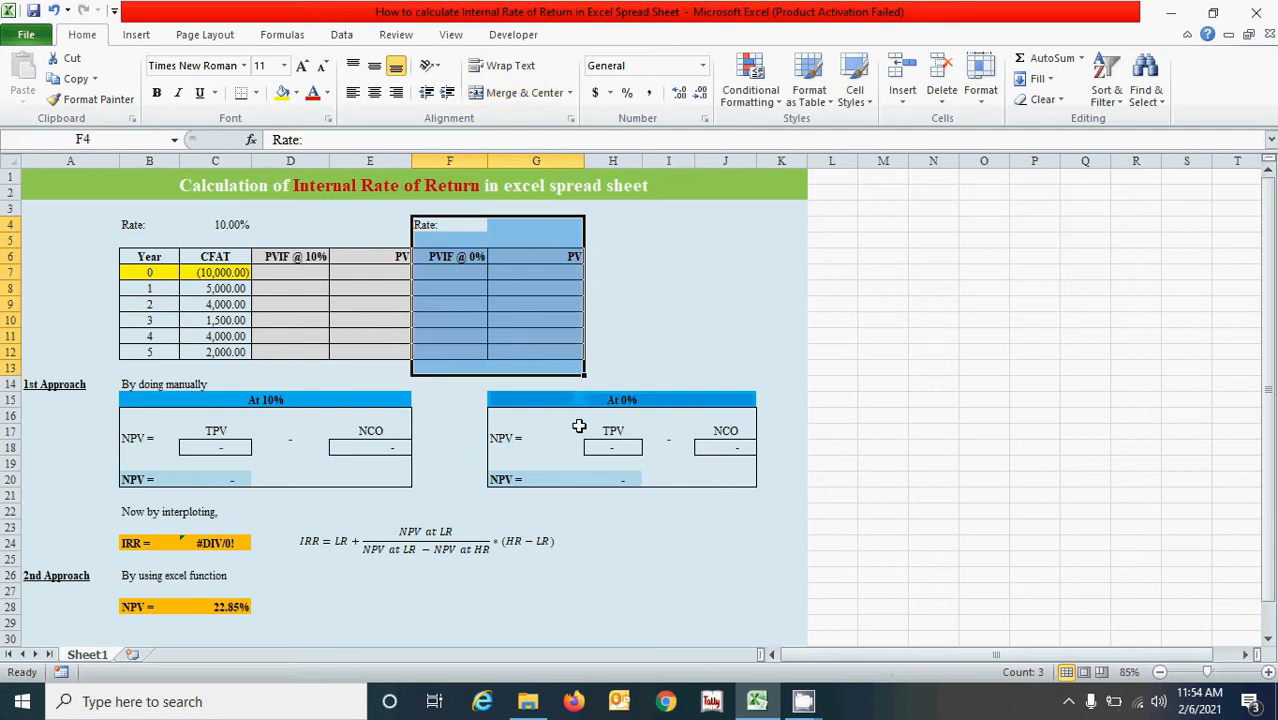
# Review the IRR interpolation equation, the formula in C24, and the IRR function formula in C28.
pyautogui.click(459, 456)
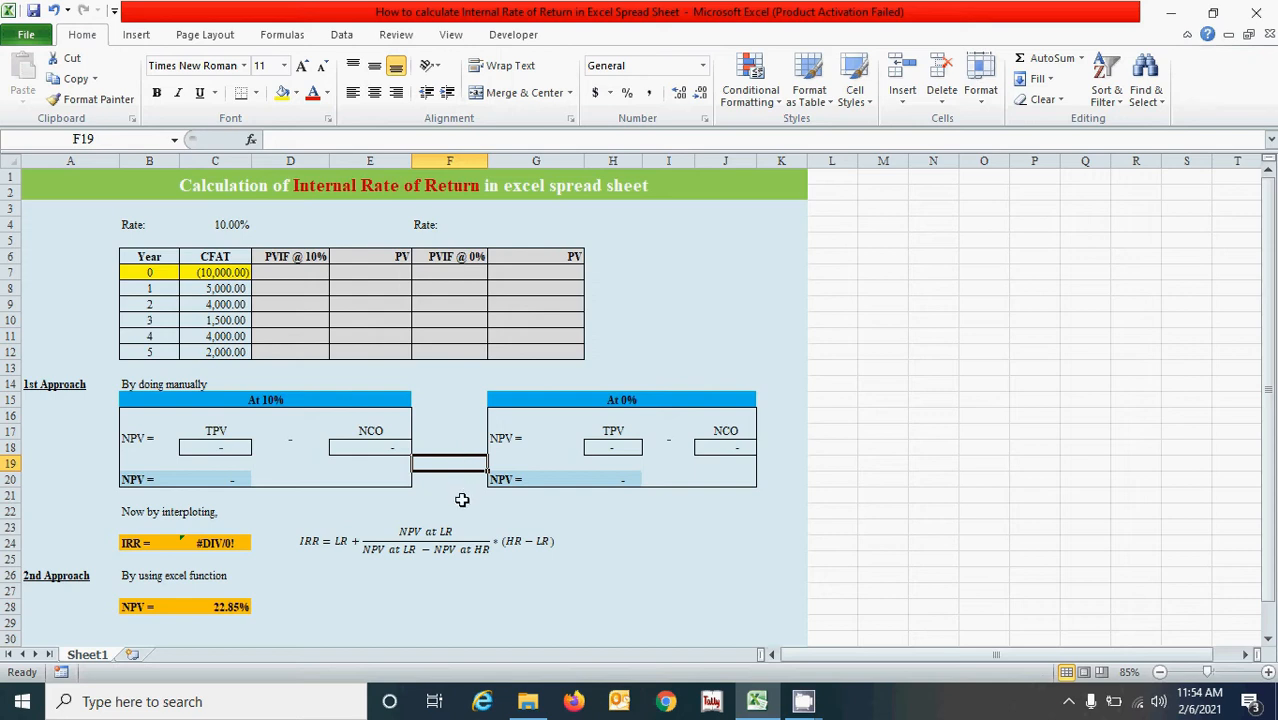
pyautogui.click(462, 498)
pyautogui.click(473, 511)
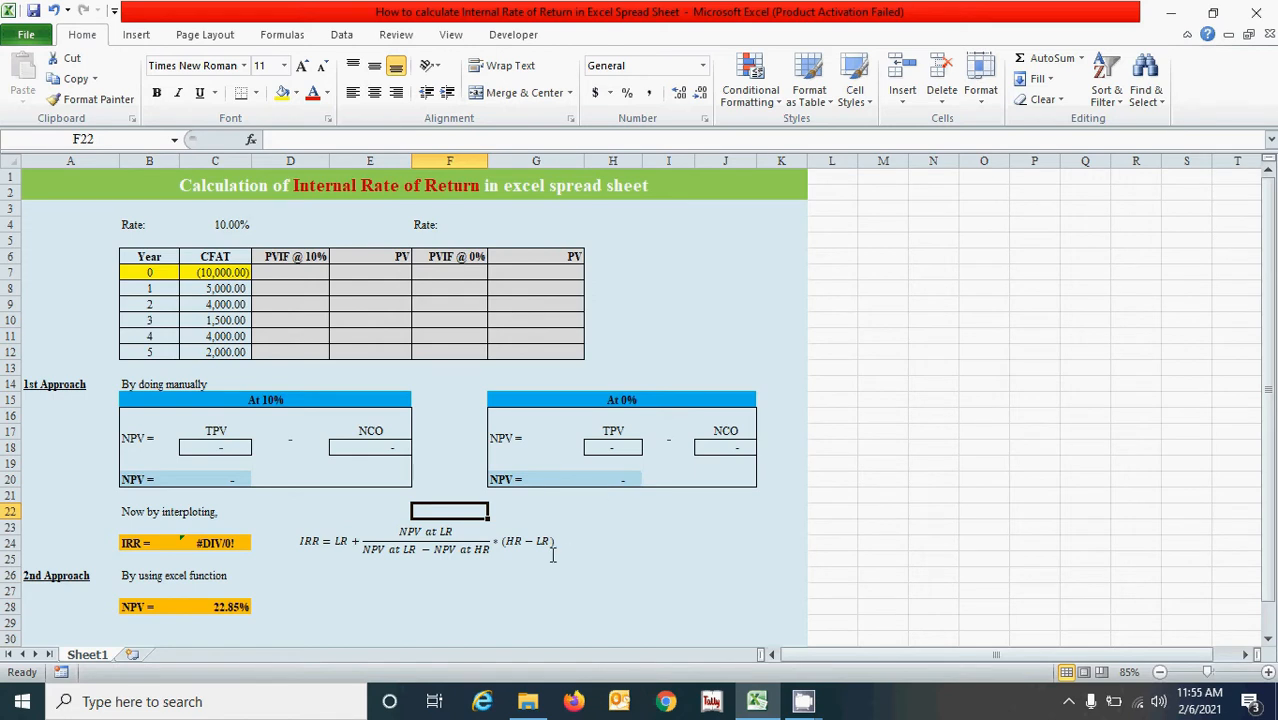
pyautogui.click(465, 549)
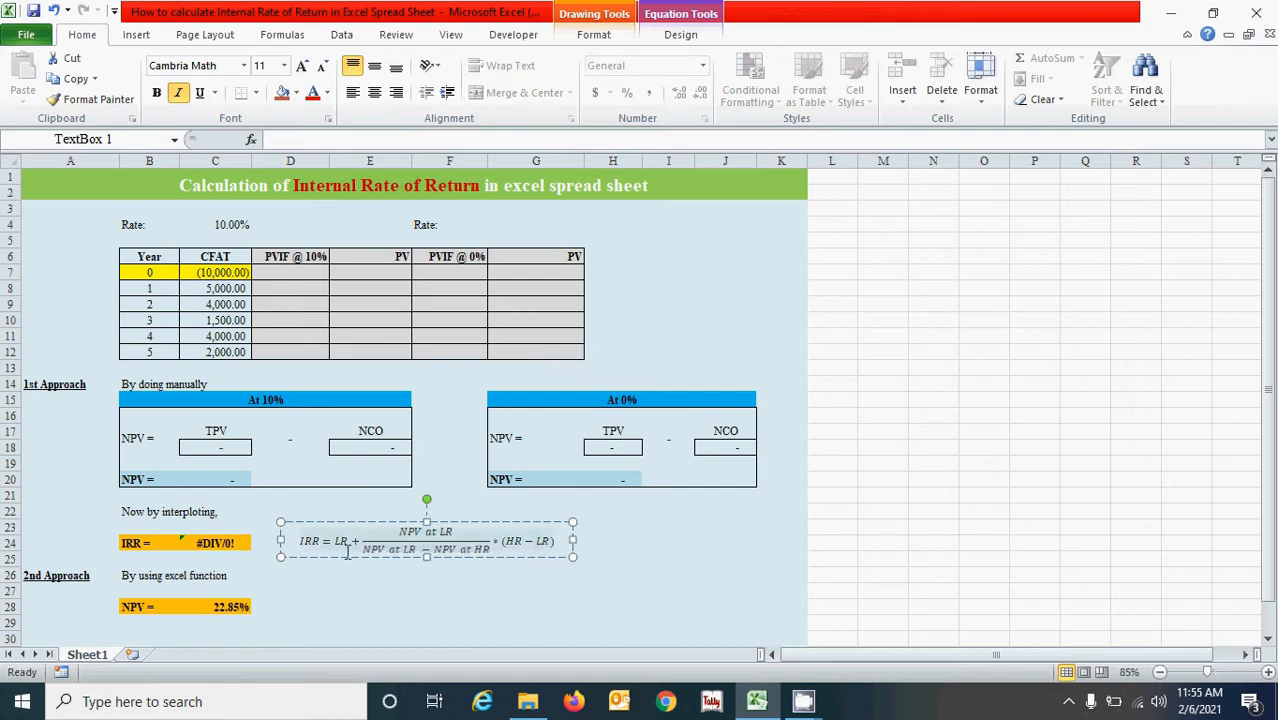
pyautogui.click(240, 543)
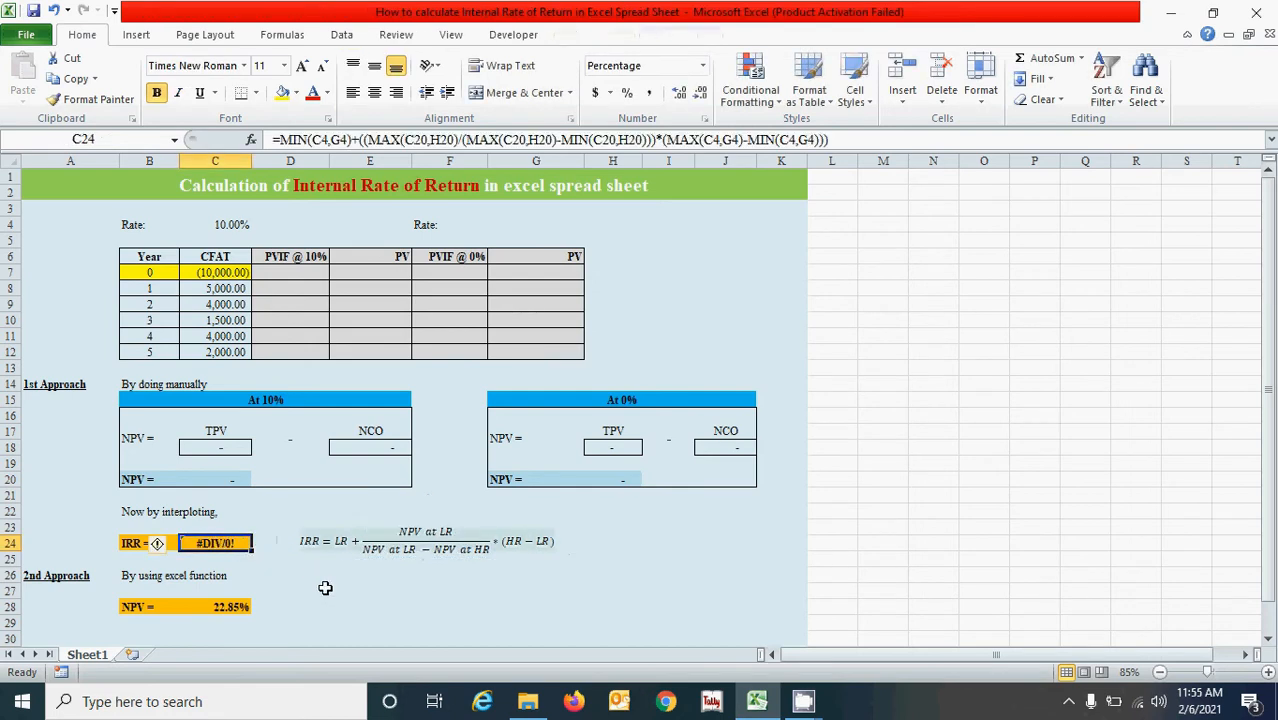
pyautogui.moveTo(115, 384); pyautogui.dragTo(683, 557)
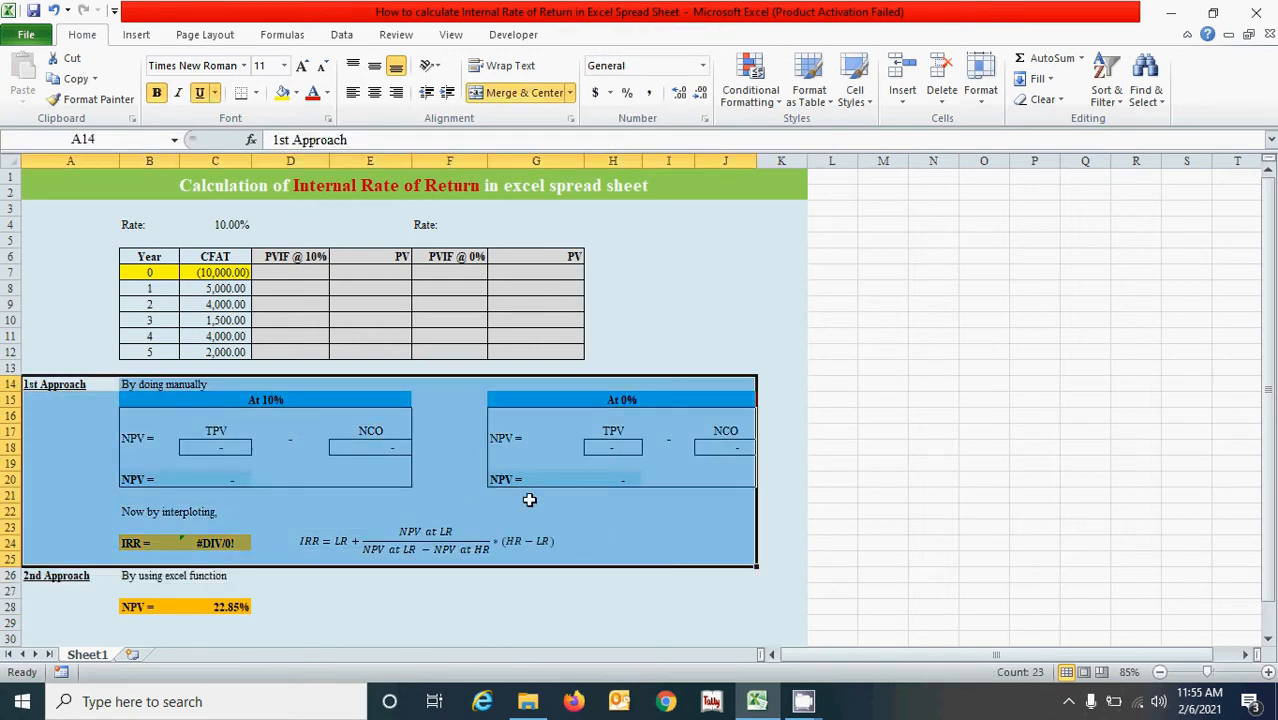
pyautogui.click(226, 606)
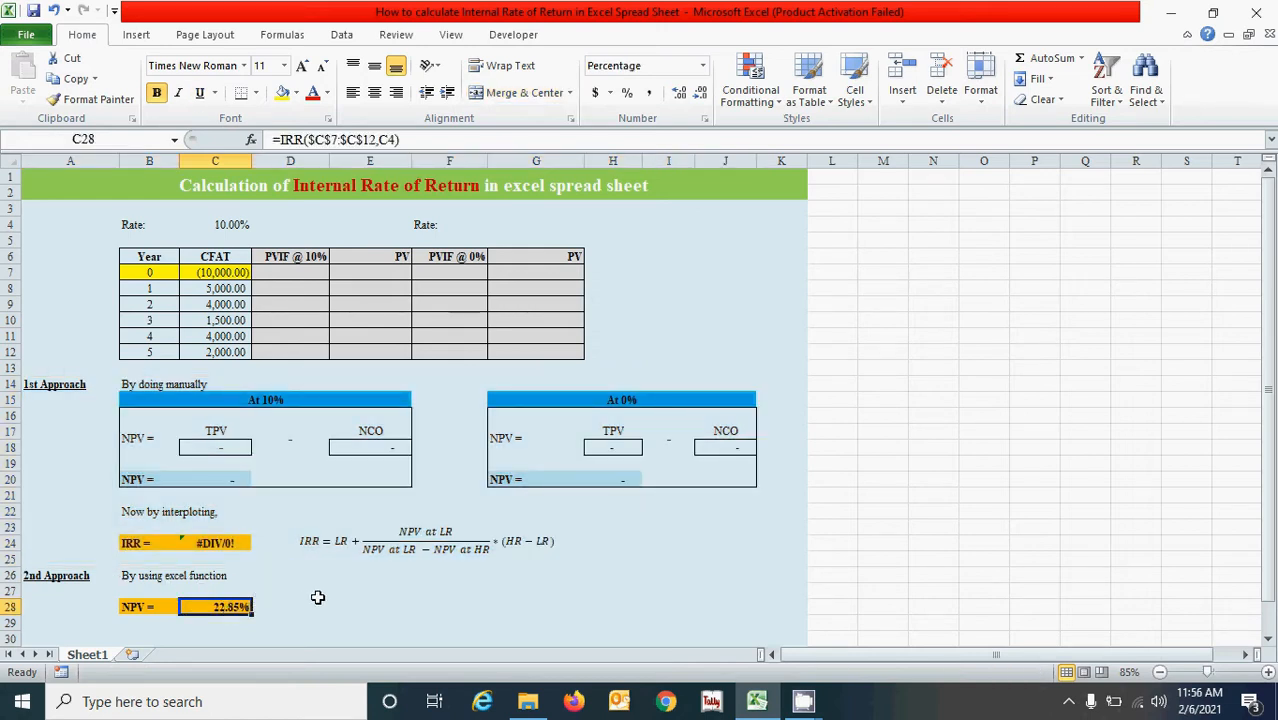
pyautogui.press('Right')
pyautogui.press('Right')
pyautogui.press('Right')
pyautogui.press('Right')
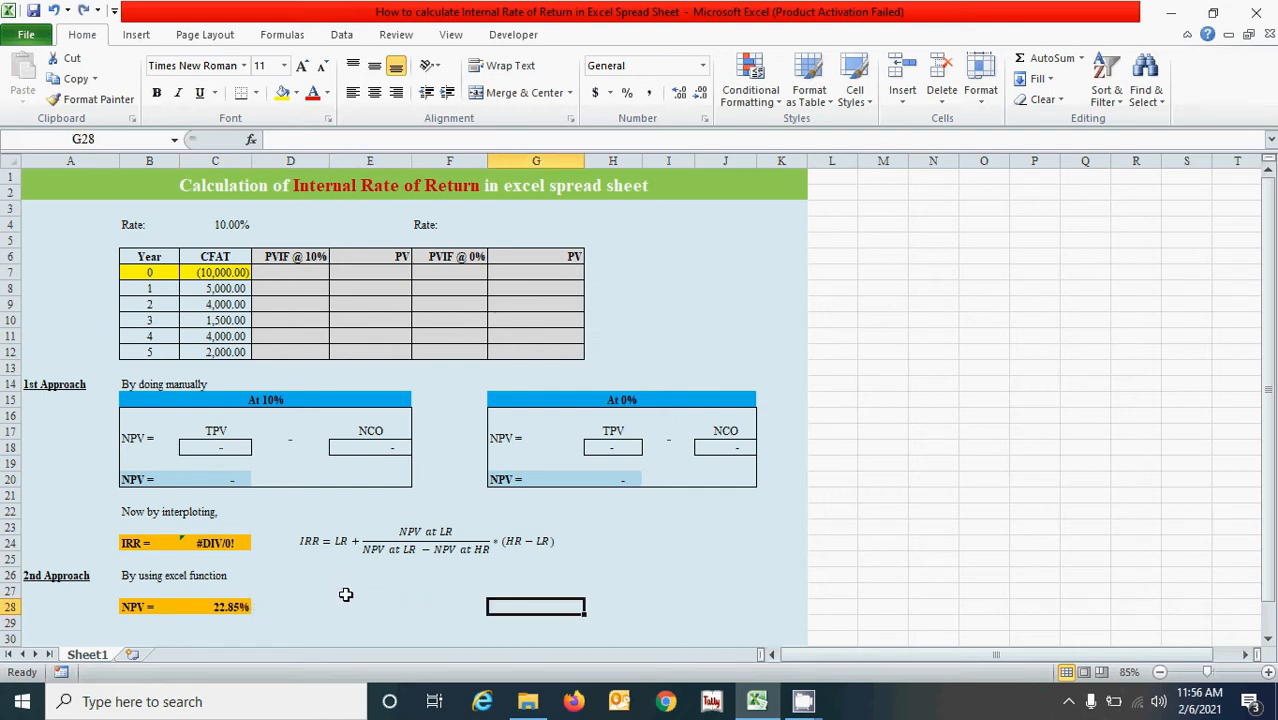
pyautogui.click(393, 589)
pyautogui.click(290, 273)
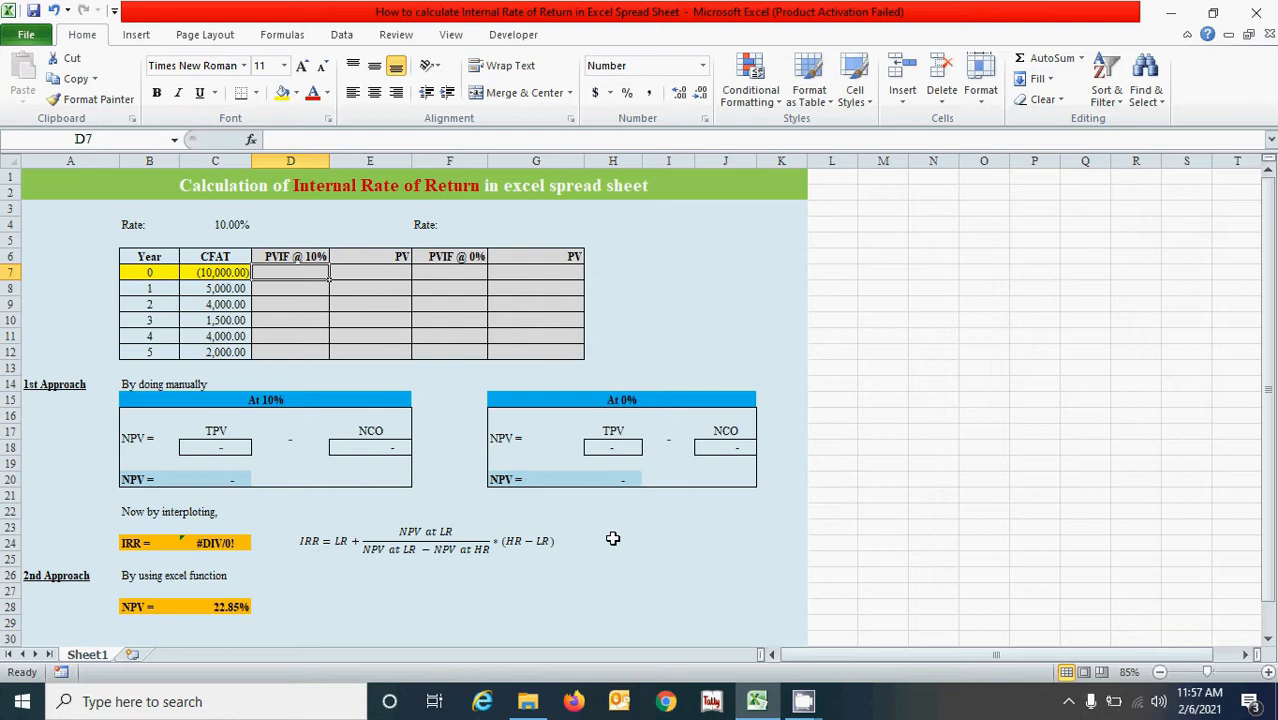
pyautogui.click(702, 530)
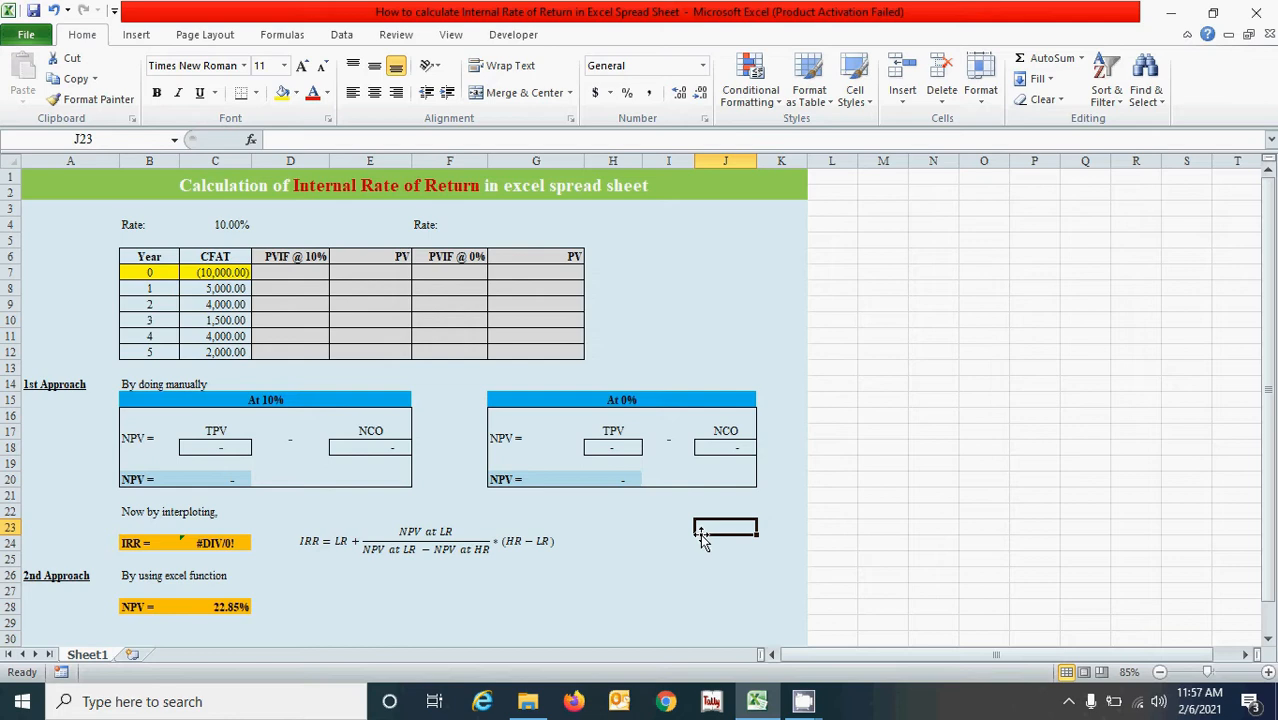
pyautogui.click(660, 544)
pyautogui.click(290, 272)
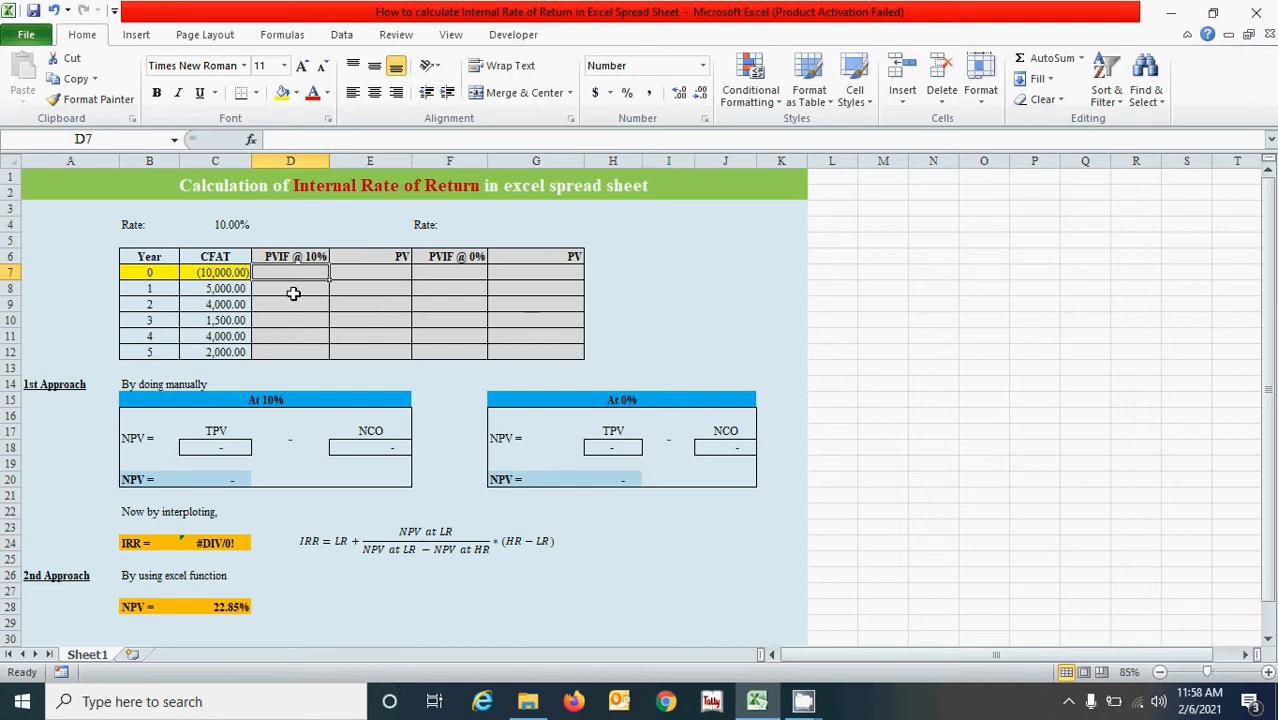
pyautogui.click(215, 225)
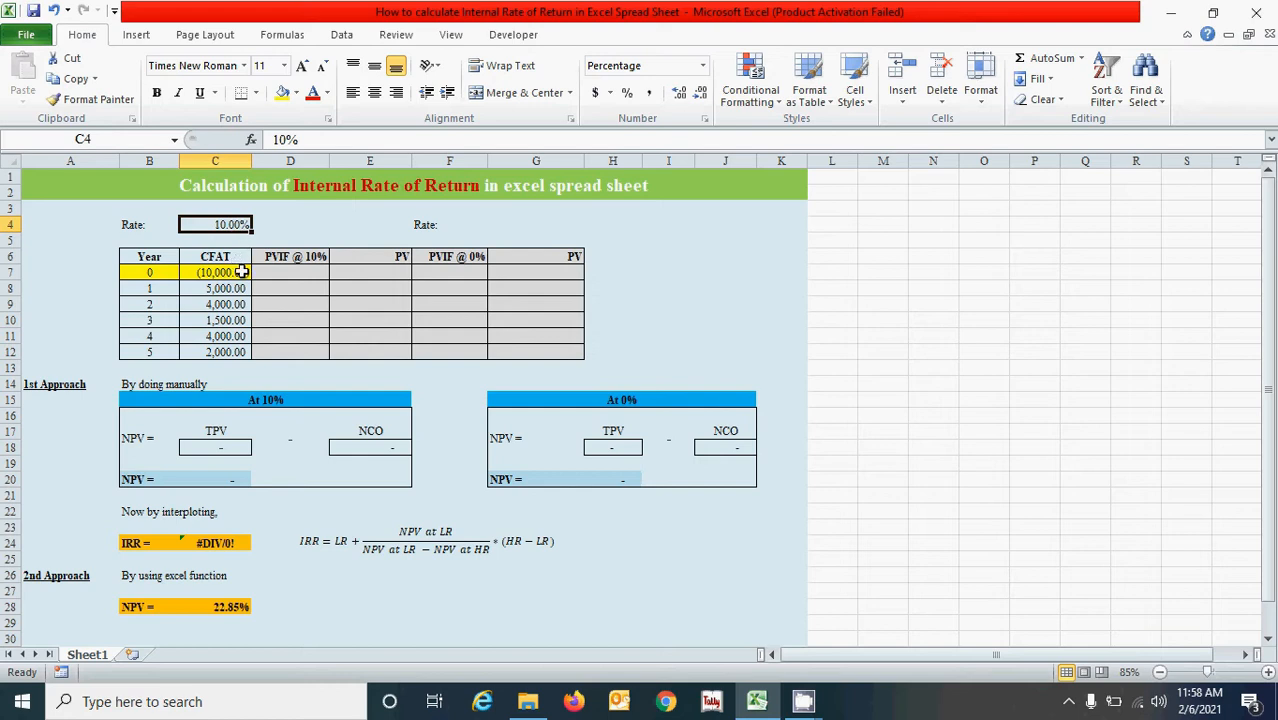
pyautogui.click(291, 289)
pyautogui.press('Up')
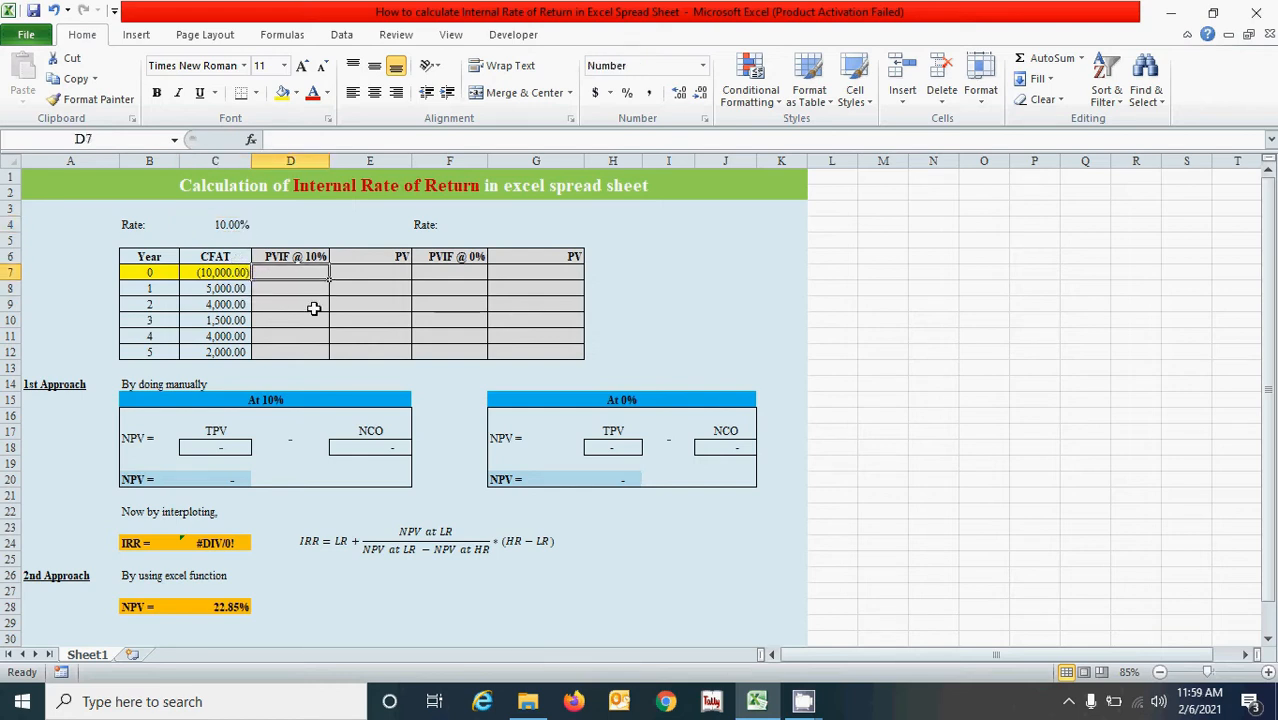
# Clear the TPV, NCO and NPV formulas in C18, E18 and C20 of the 10% block.
pyautogui.click(233, 446)
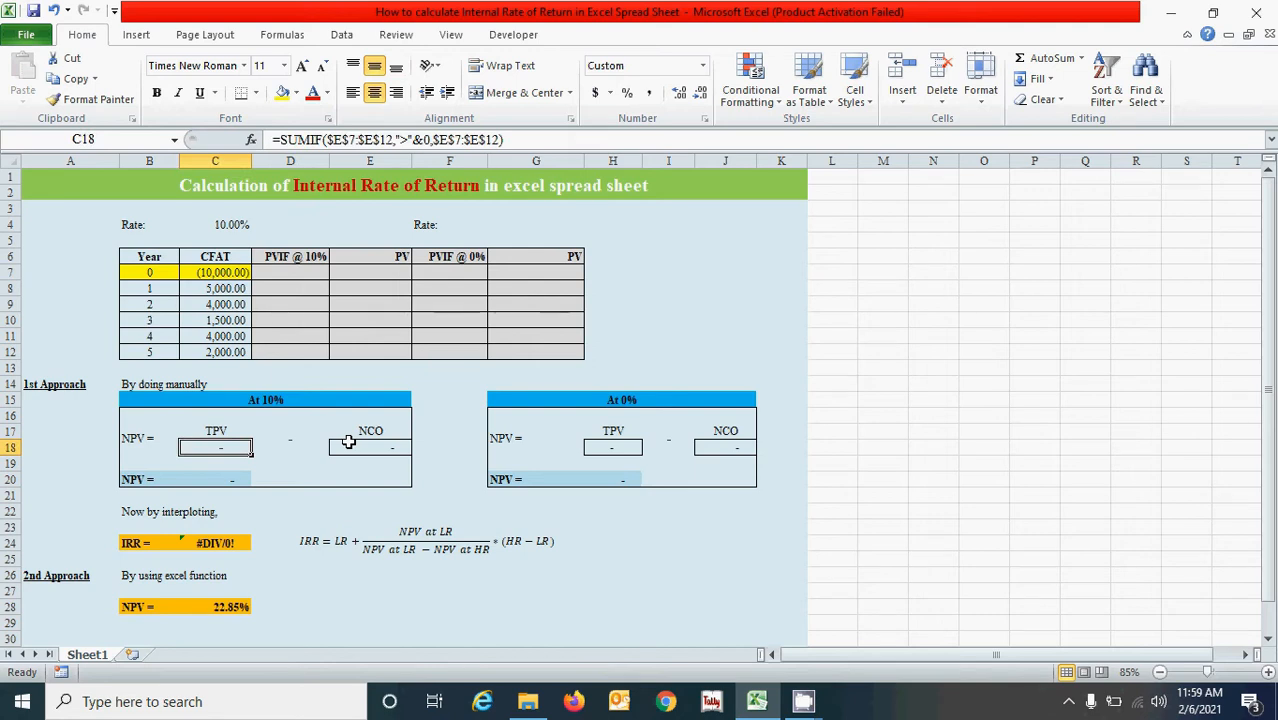
pyautogui.click(348, 441)
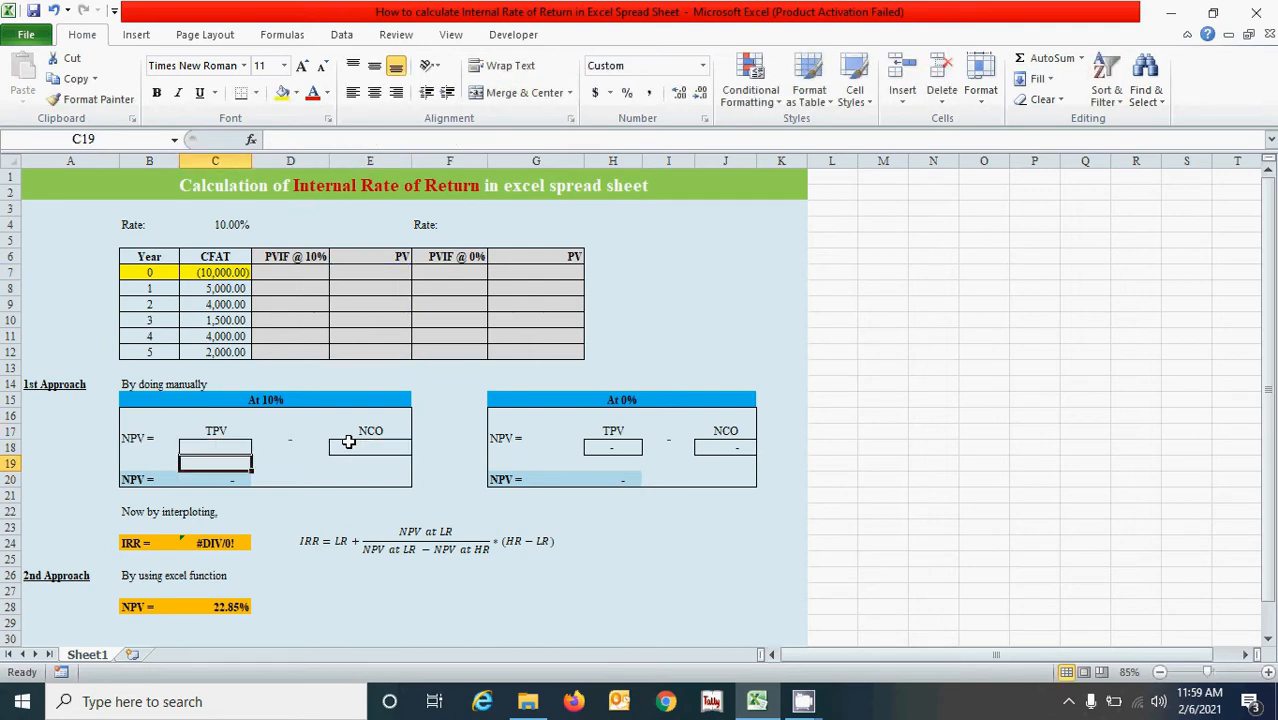
pyautogui.click(230, 479)
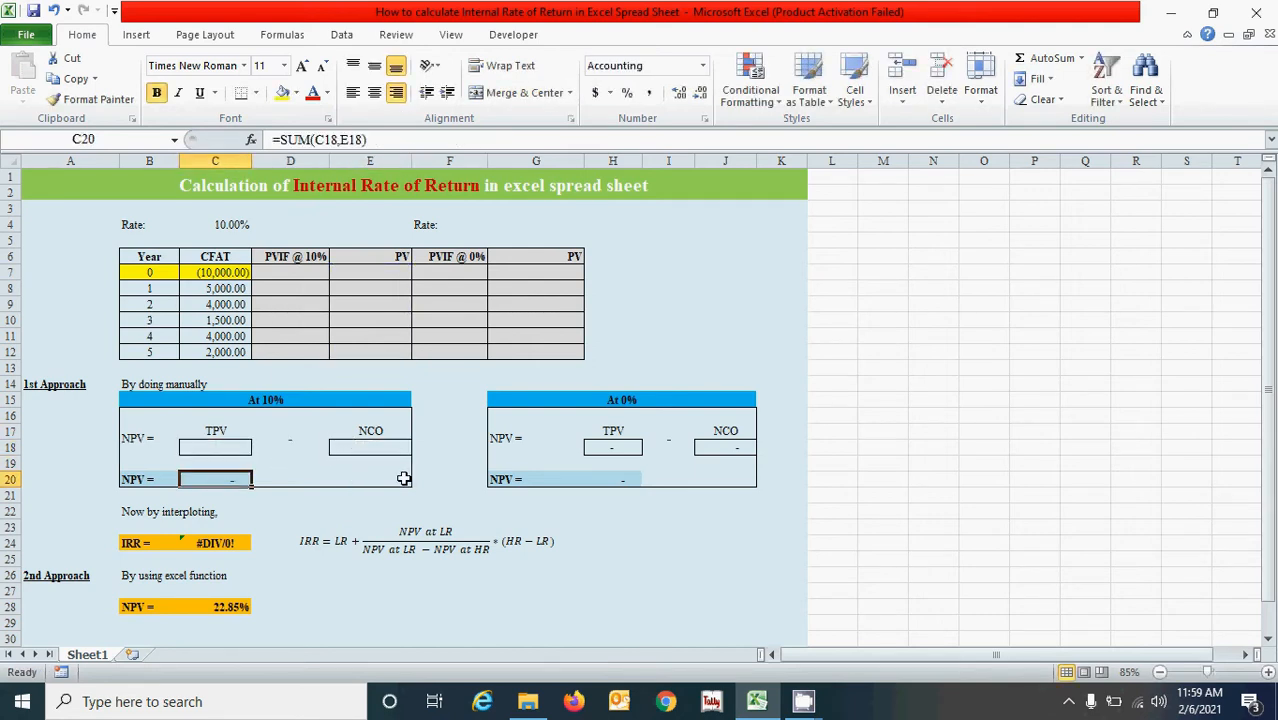
pyautogui.press('Delete')
pyautogui.press('Return')
# Clear the TPV, NCO and NPV formulas in H18, J18 and H20 of the second rate's block.
pyautogui.moveTo(625, 455); pyautogui.dragTo(702, 465)
pyautogui.click(625, 447)
pyautogui.moveTo(625, 447); pyautogui.dragTo(702, 482)
pyautogui.click(712, 508)
pyautogui.click(618, 449)
pyautogui.press('BackSpace')
pyautogui.press('Tab')
pyautogui.press('Tab')
pyautogui.press('BackSpace')
pyautogui.press('Return')
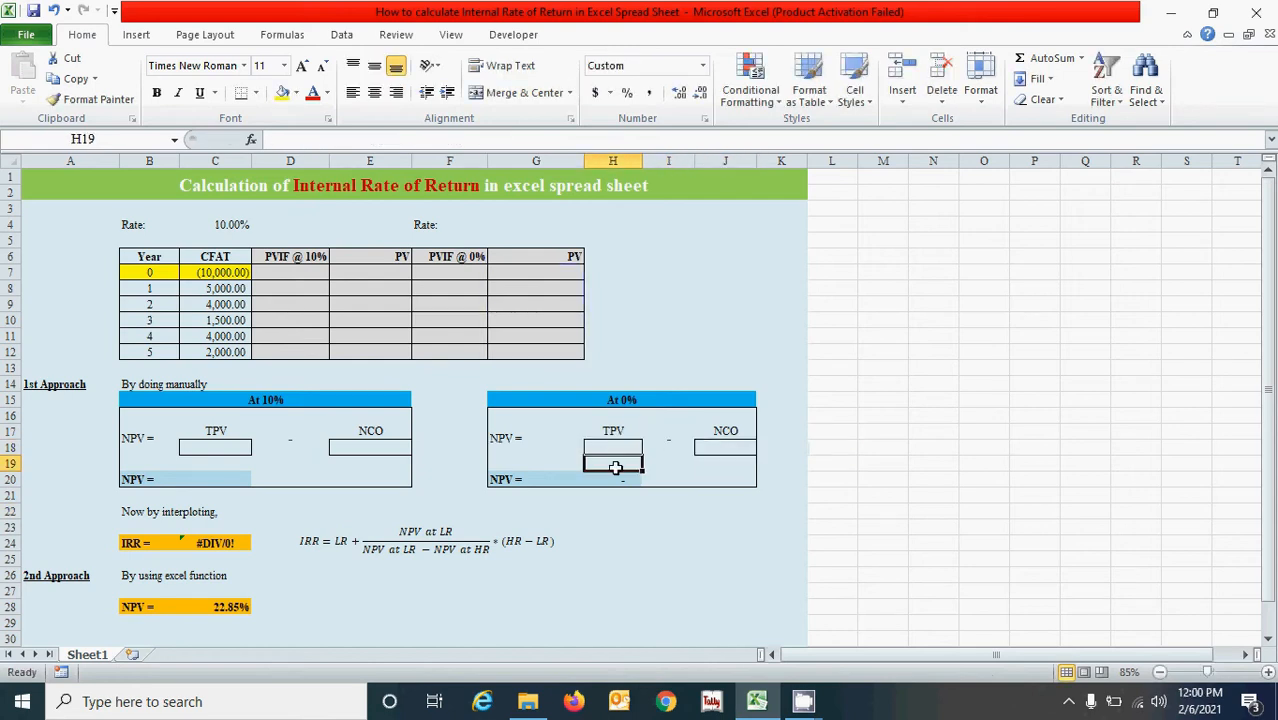
pyautogui.click(625, 480)
pyautogui.press('BackSpace')
pyautogui.press('Return')
# Enter the present value factor formula =1/(1+$C$4)^B7 in D7 and fill it down through D12.
pyautogui.click(318, 274)
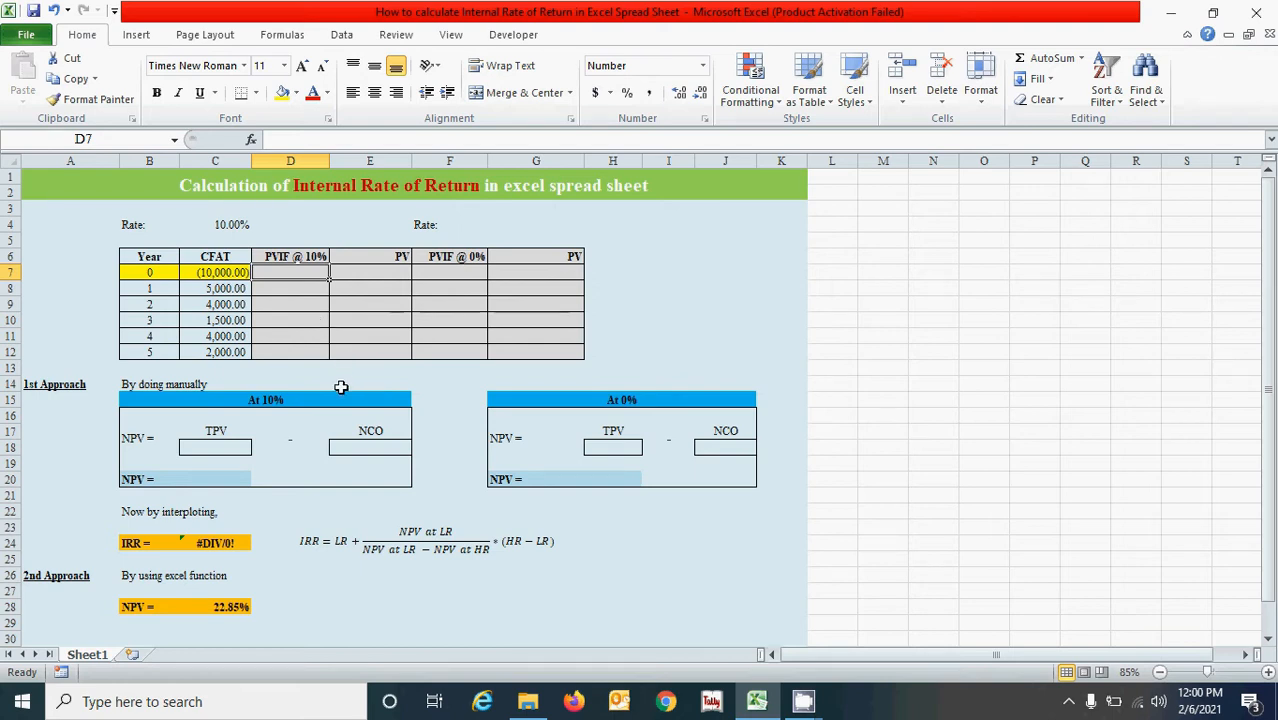
pyautogui.write('=1/(1')
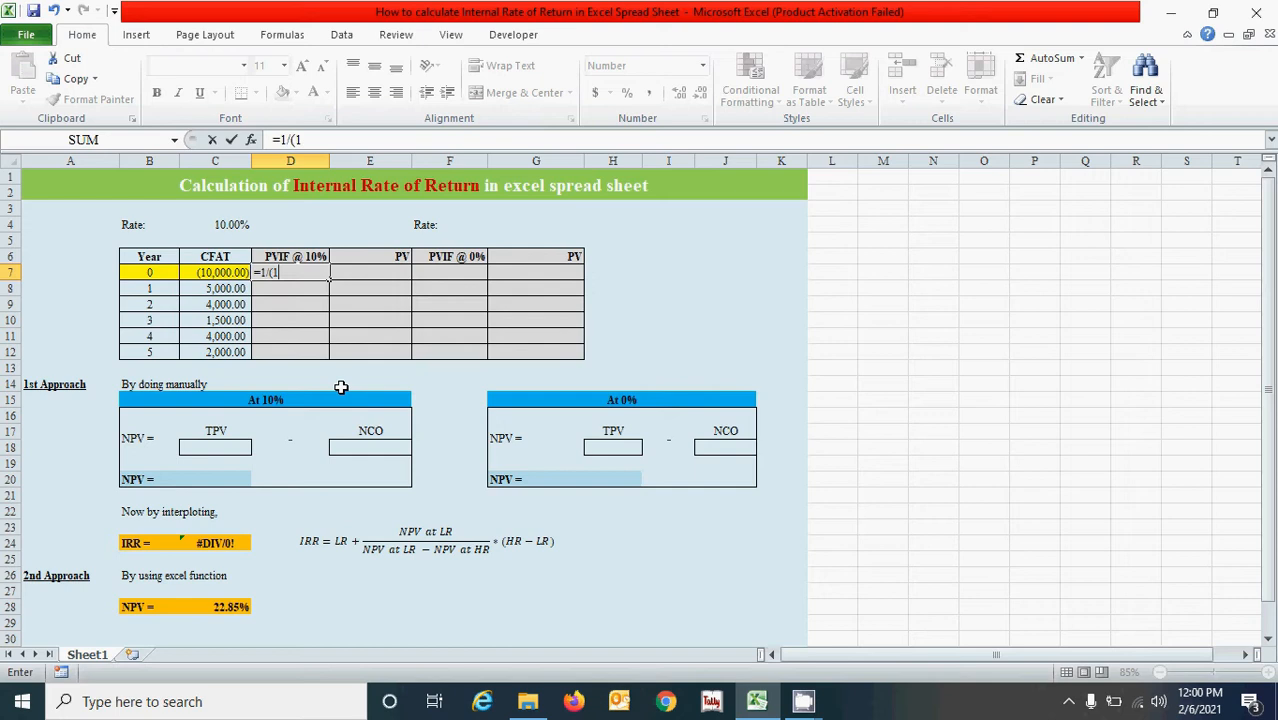
pyautogui.write('+')
pyautogui.click(217, 228)
pyautogui.press('F4')
pyautogui.write(')^')
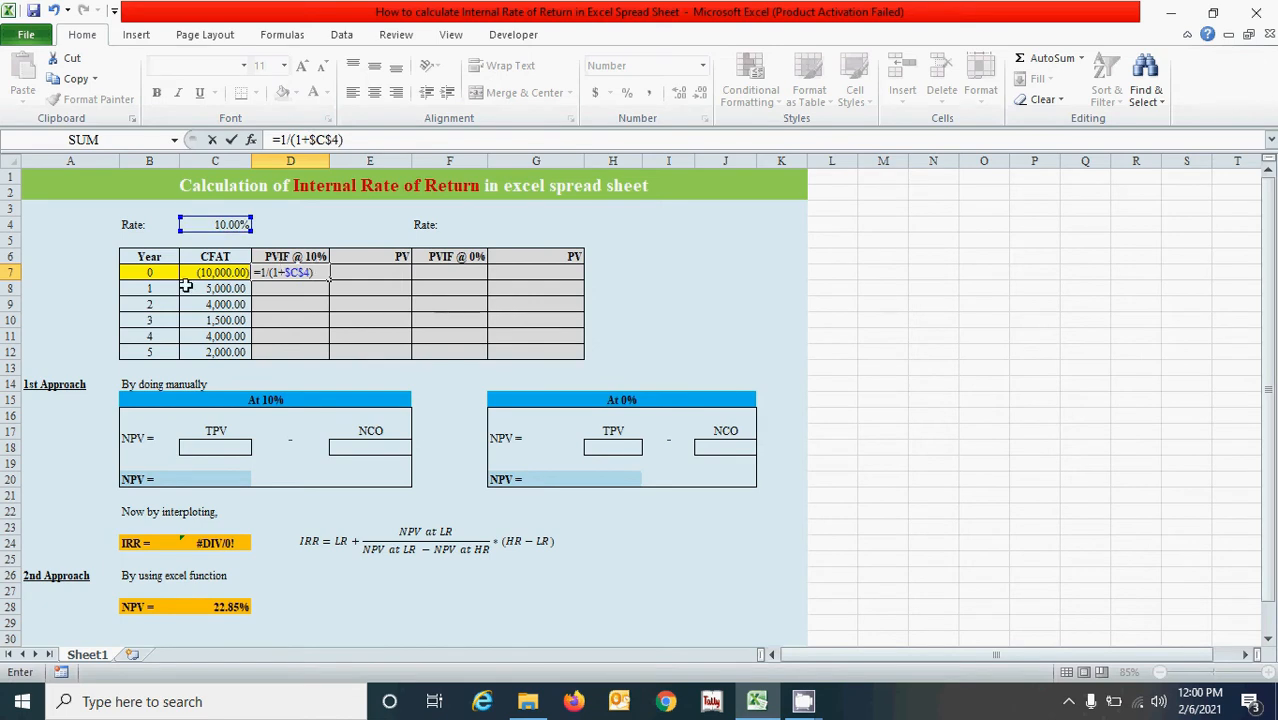
pyautogui.click(157, 270)
pyautogui.press('Return')
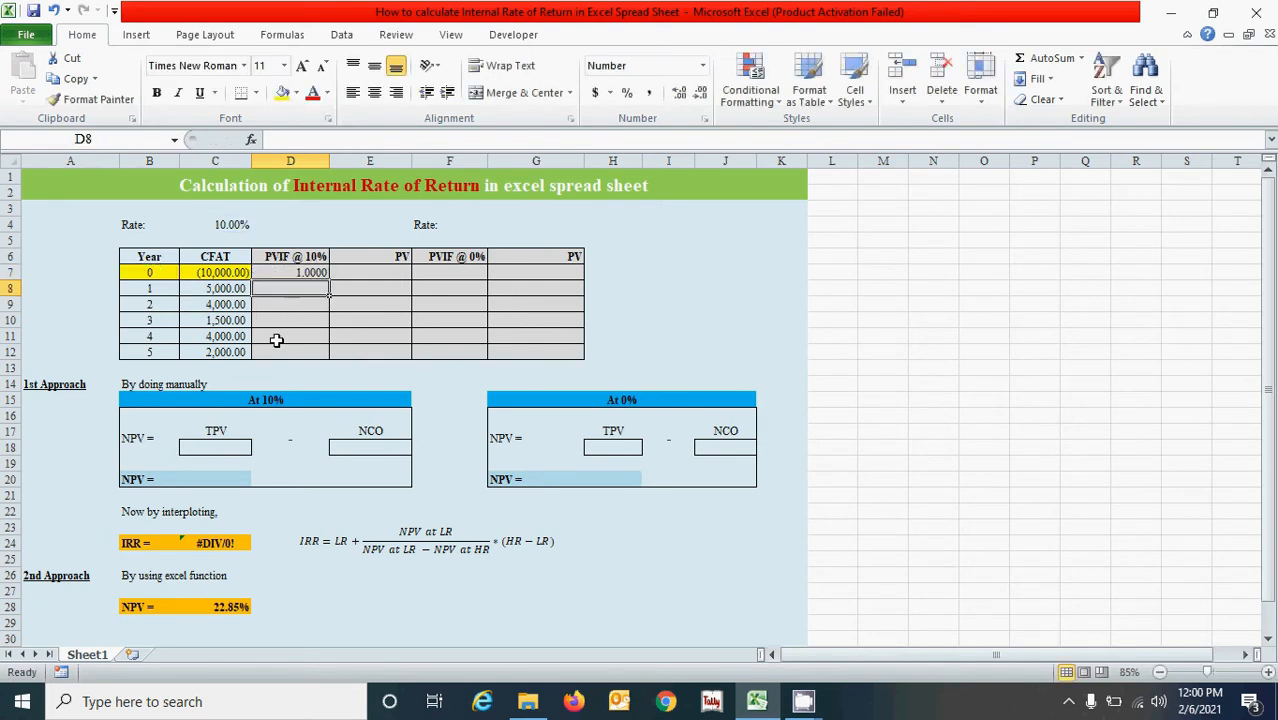
pyautogui.click(293, 275)
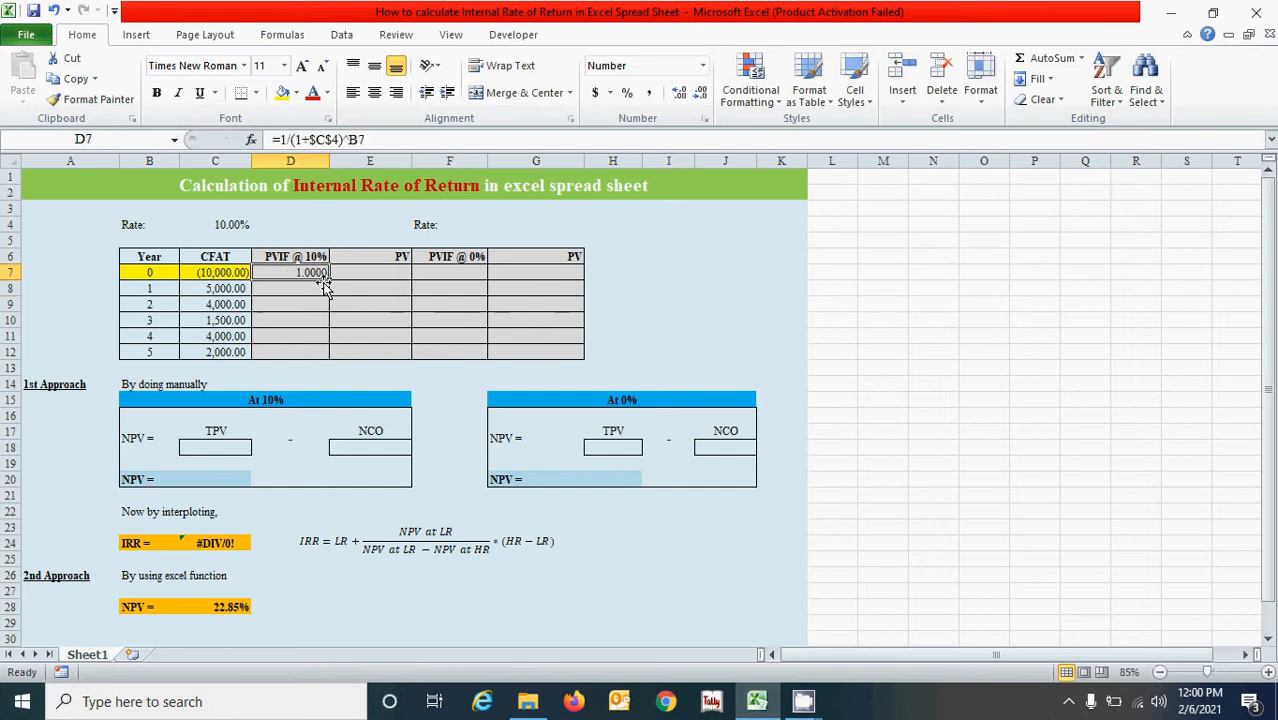
pyautogui.moveTo(330, 284); pyautogui.dragTo(340, 358)
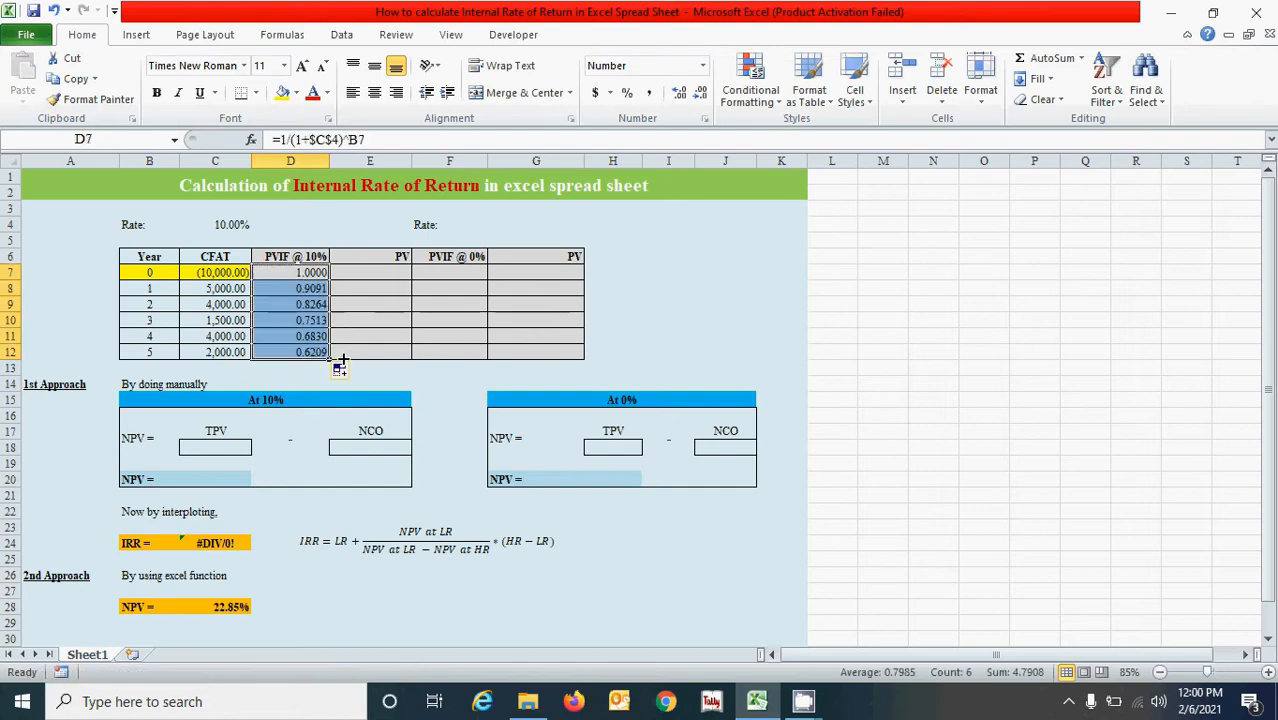
# Enter the present value formula =D7*C7 in E7 and fill it down through E12.
pyautogui.click(383, 275)
pyautogui.write('=')
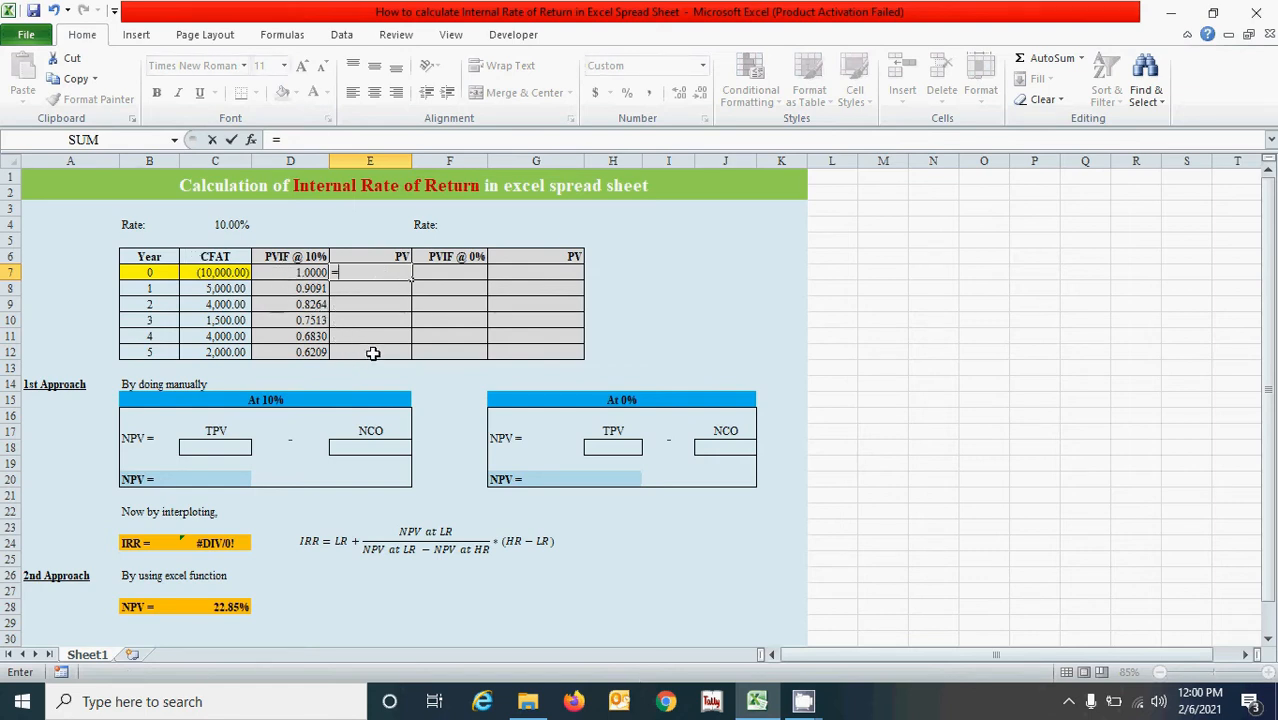
pyautogui.click(291, 271)
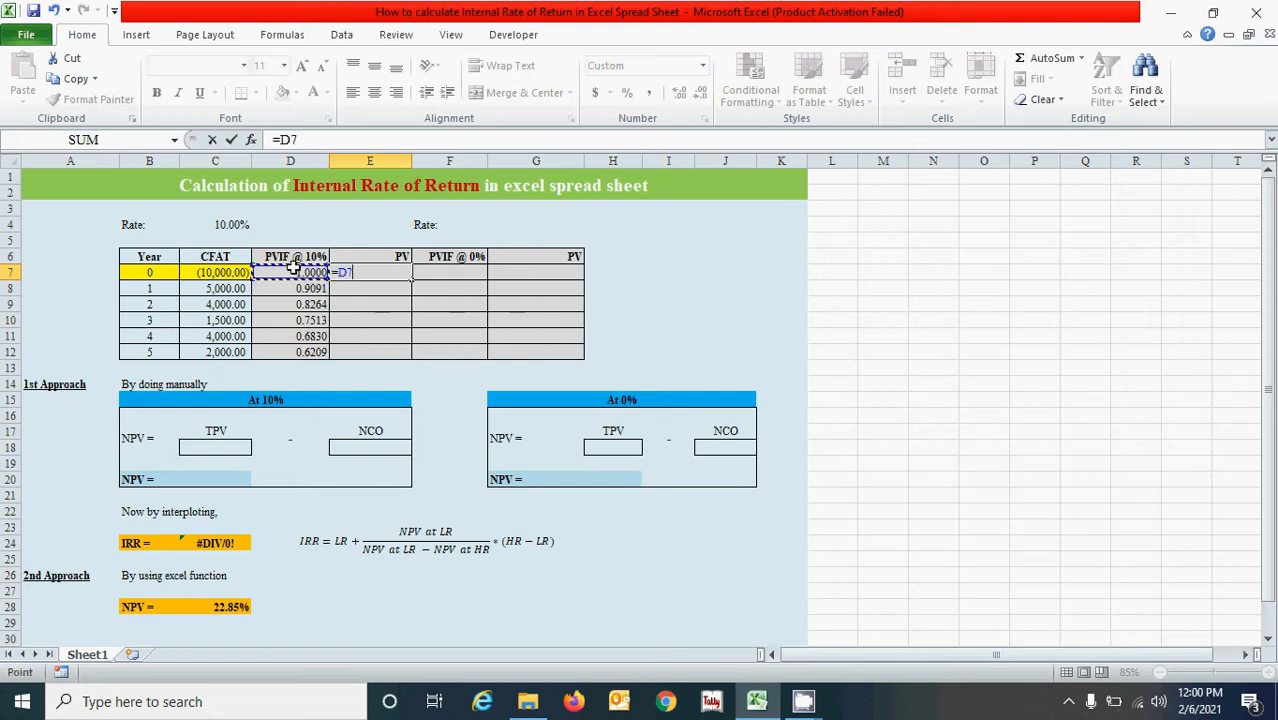
pyautogui.write('*')
pyautogui.click(206, 271)
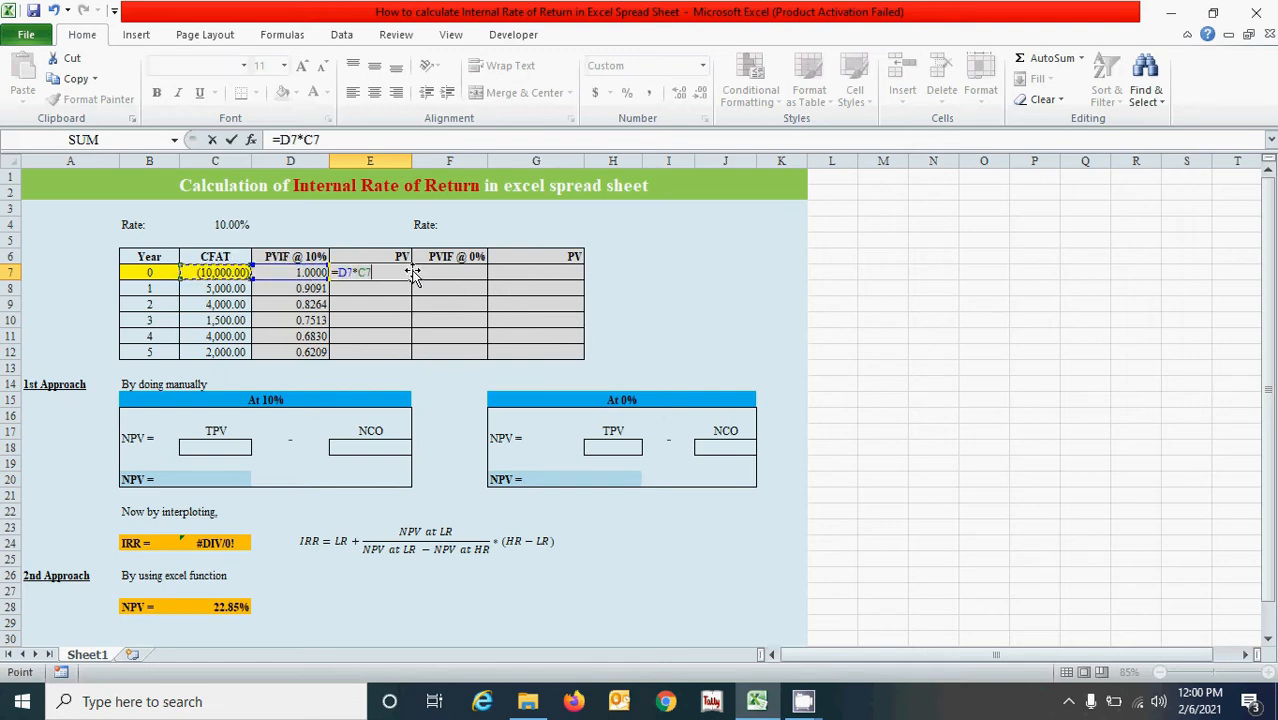
pyautogui.hotkey('ctrl', 'Return')
pyautogui.moveTo(412, 280); pyautogui.dragTo(405, 366)
pyautogui.click(371, 366)
pyautogui.click(434, 440)
pyautogui.click(305, 477)
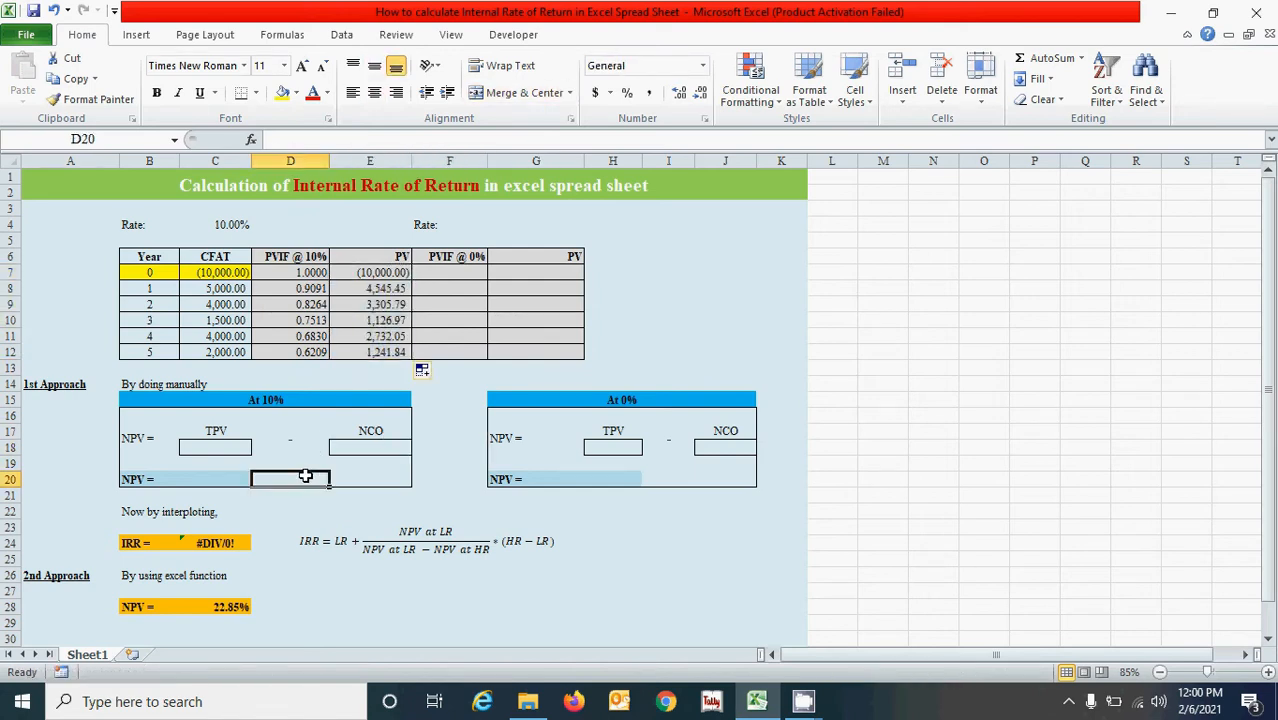
# Enter the TPV formula =SUMIF($E$7:$E$12,">"&0,$E$7:$E$12) in C18 of the 10% block.
pyautogui.click(222, 447)
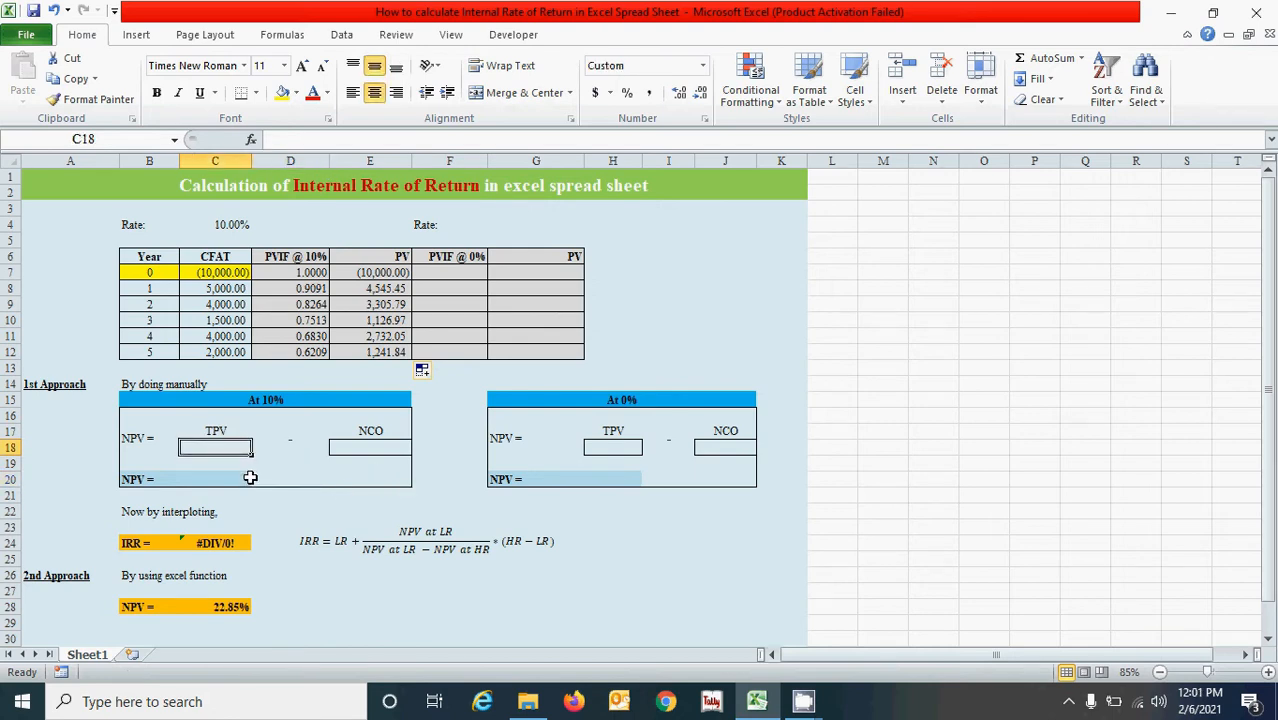
pyautogui.write('=sumif')
pyautogui.press('Tab')
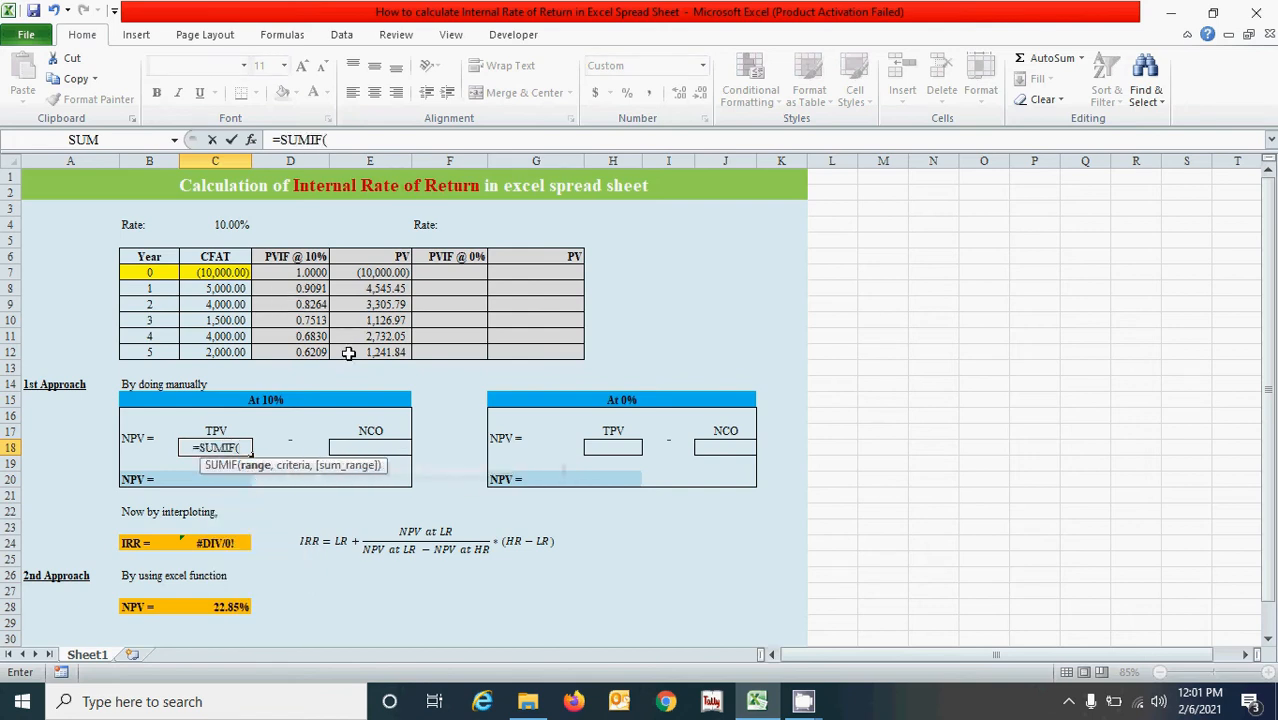
pyautogui.moveTo(372, 272); pyautogui.dragTo(395, 350)
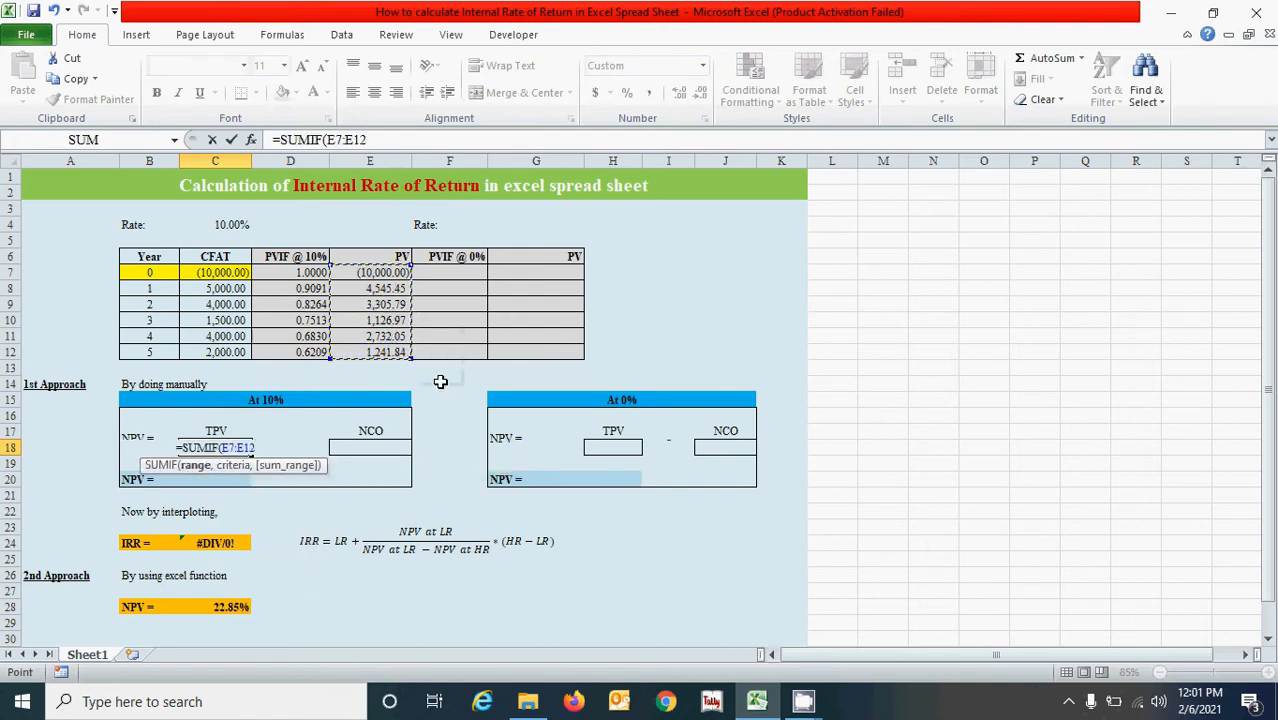
pyautogui.press('F4')
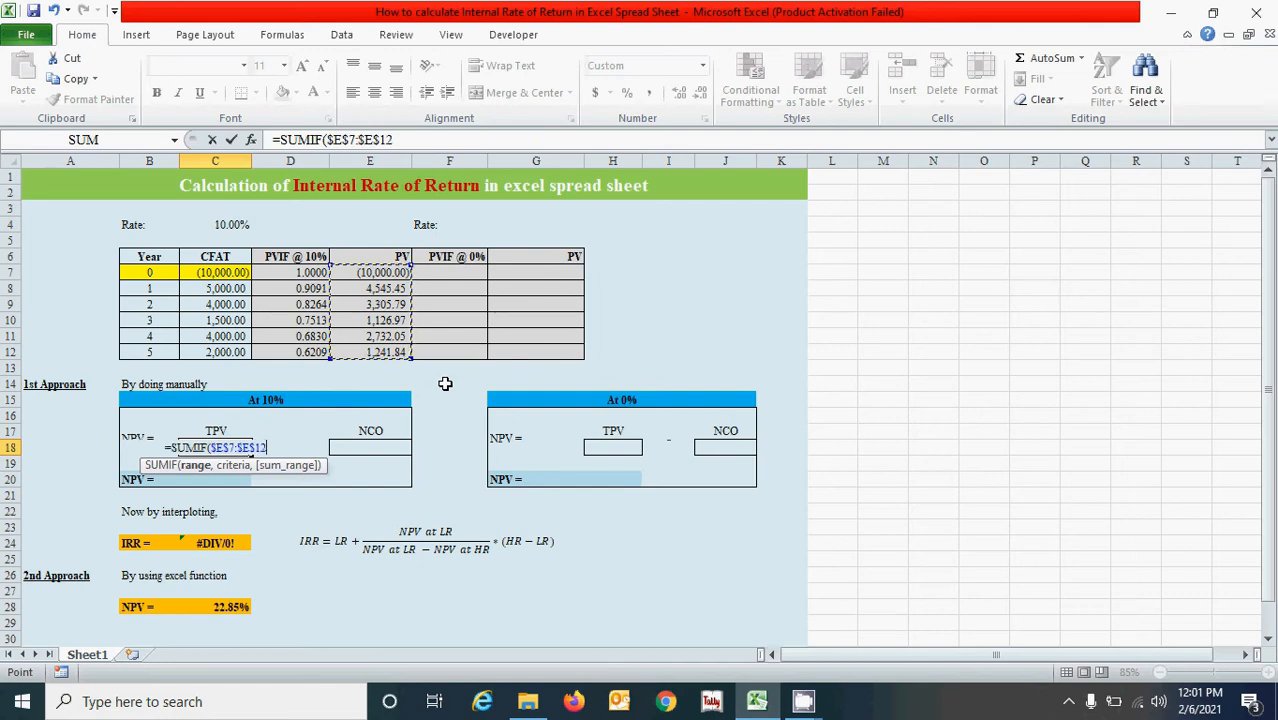
pyautogui.write(',')
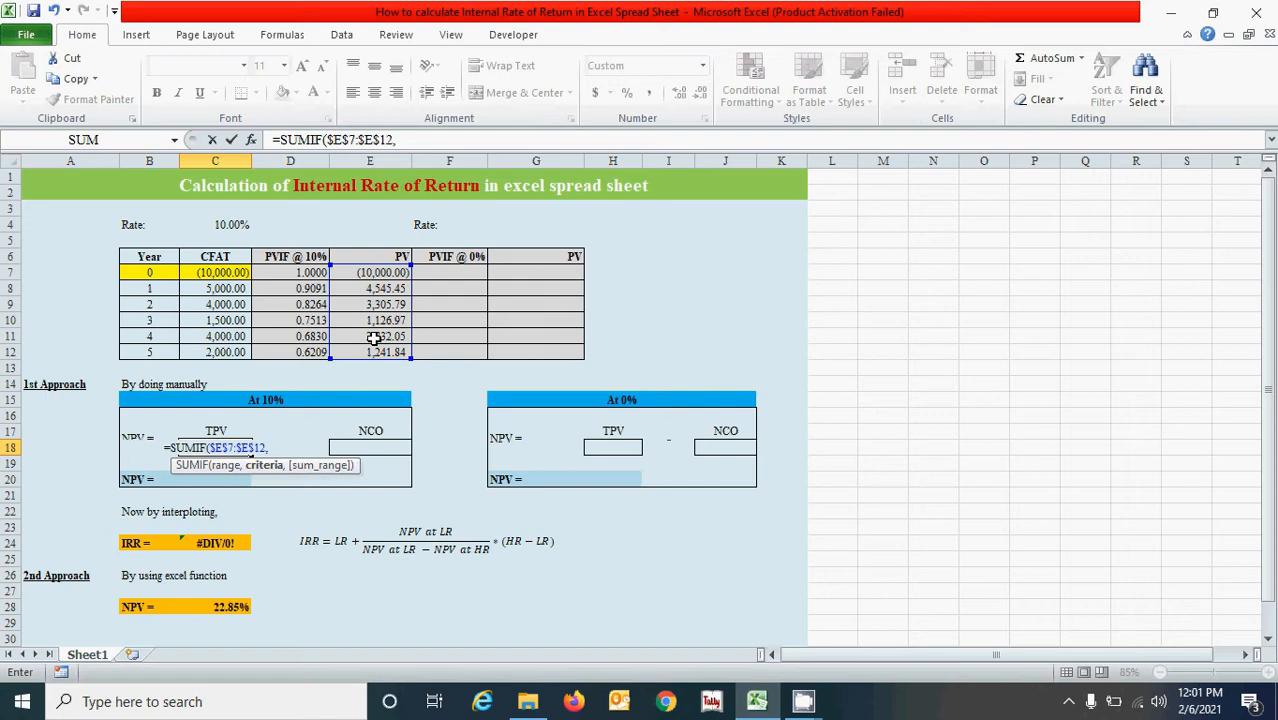
pyautogui.write('>')
pyautogui.press('BackSpace')
pyautogui.write('">"')
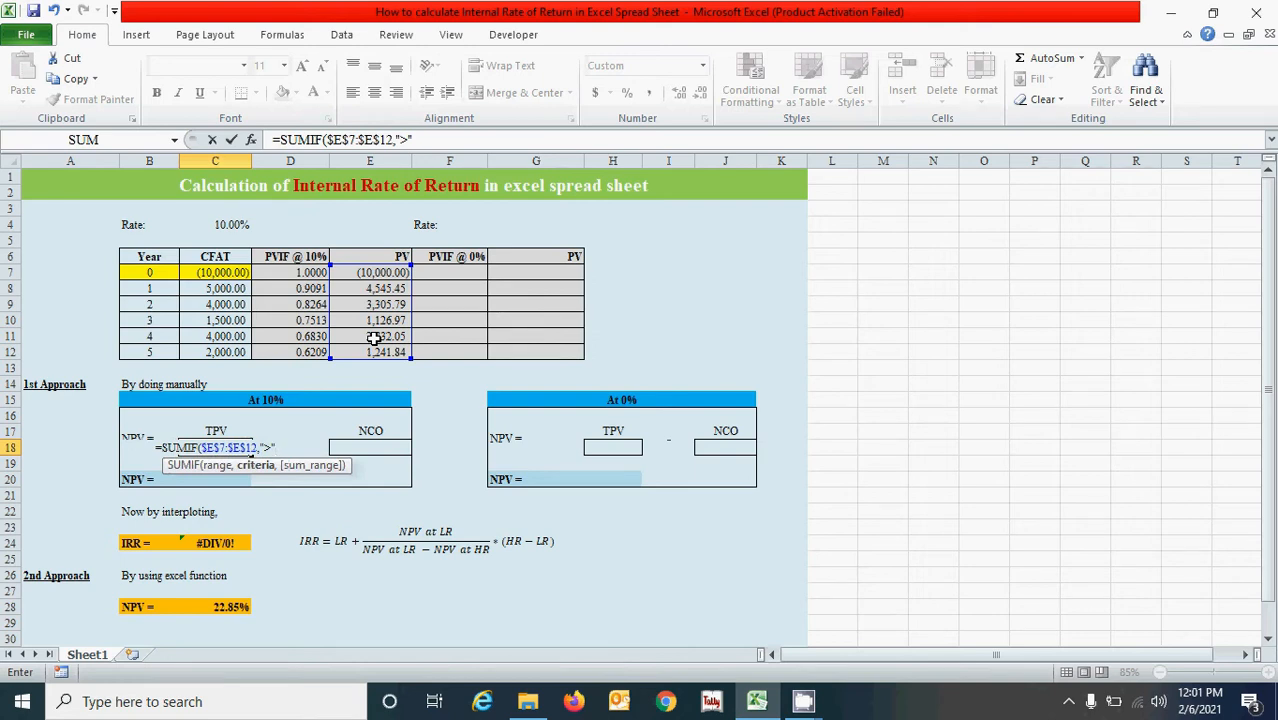
pyautogui.write('&')
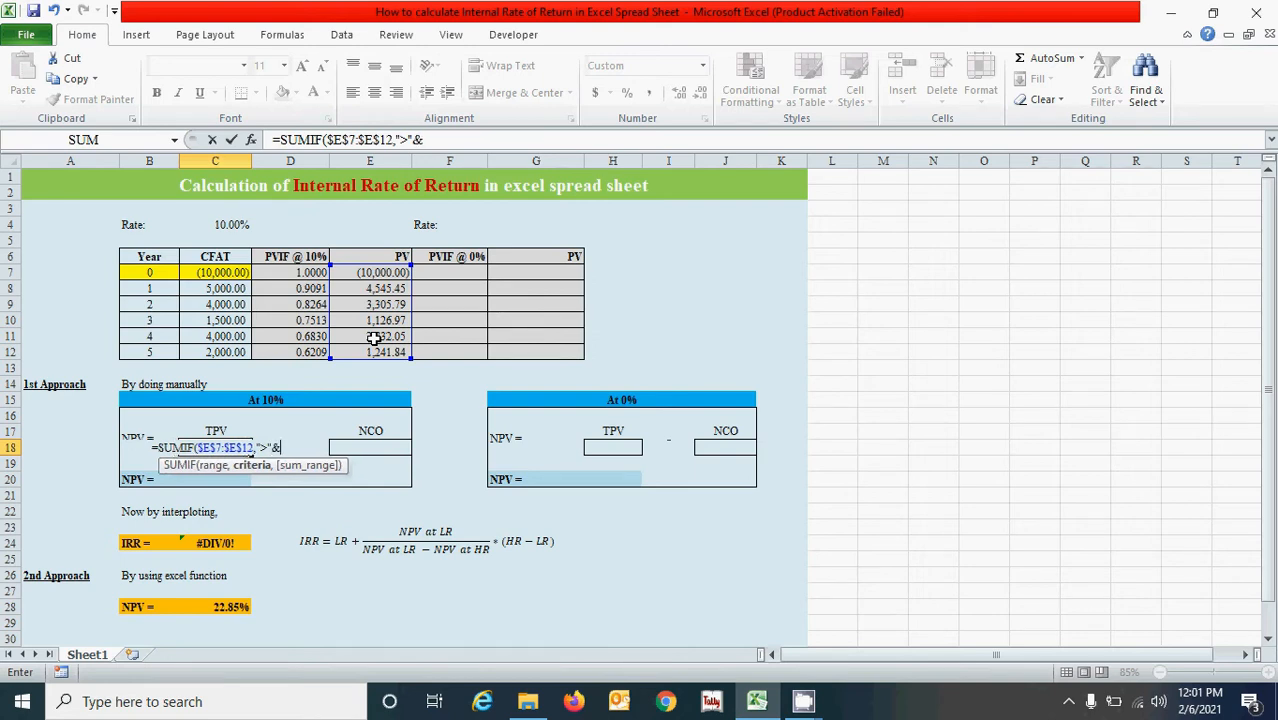
pyautogui.write('0,')
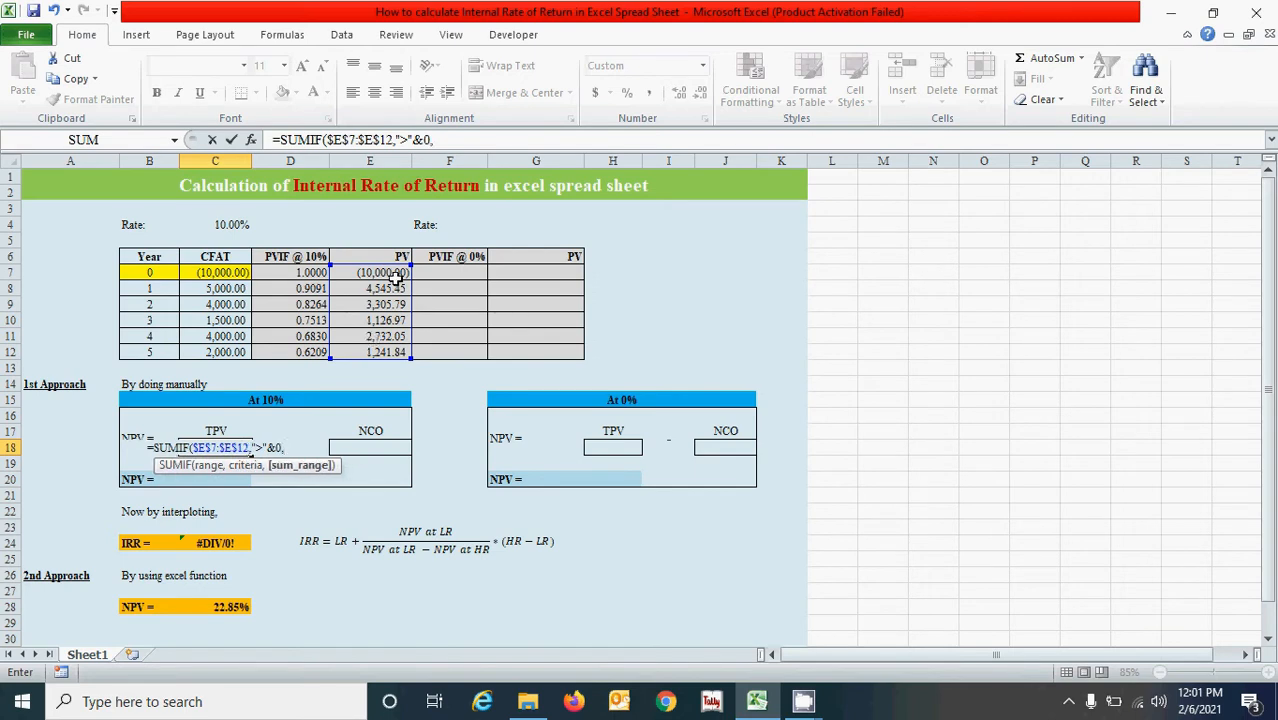
pyautogui.moveTo(387, 272); pyautogui.dragTo(386, 352)
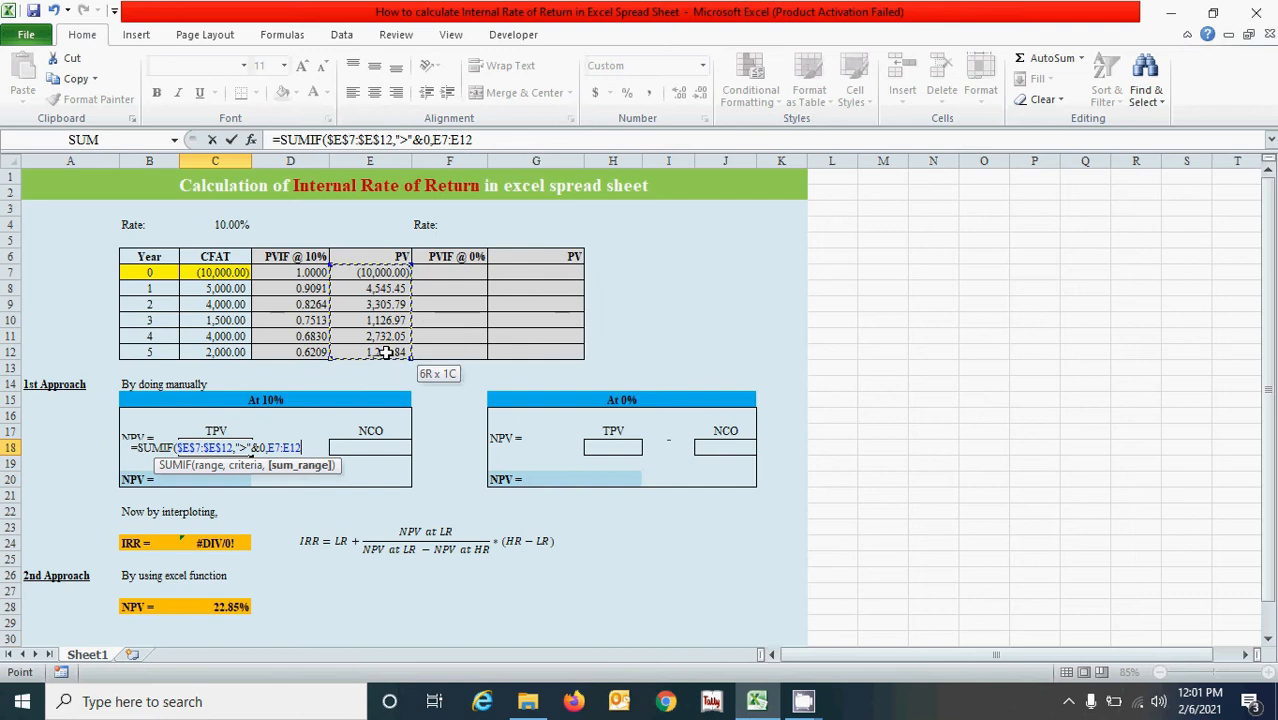
pyautogui.press('F4')
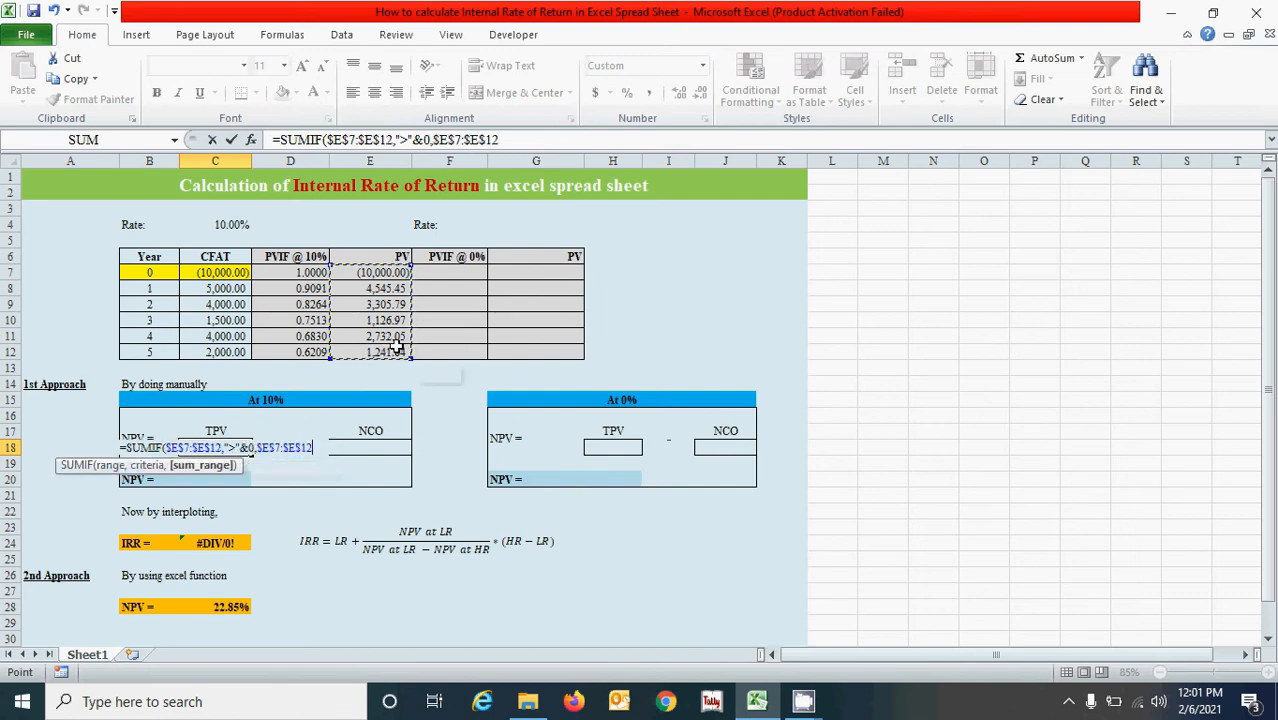
pyautogui.write(')')
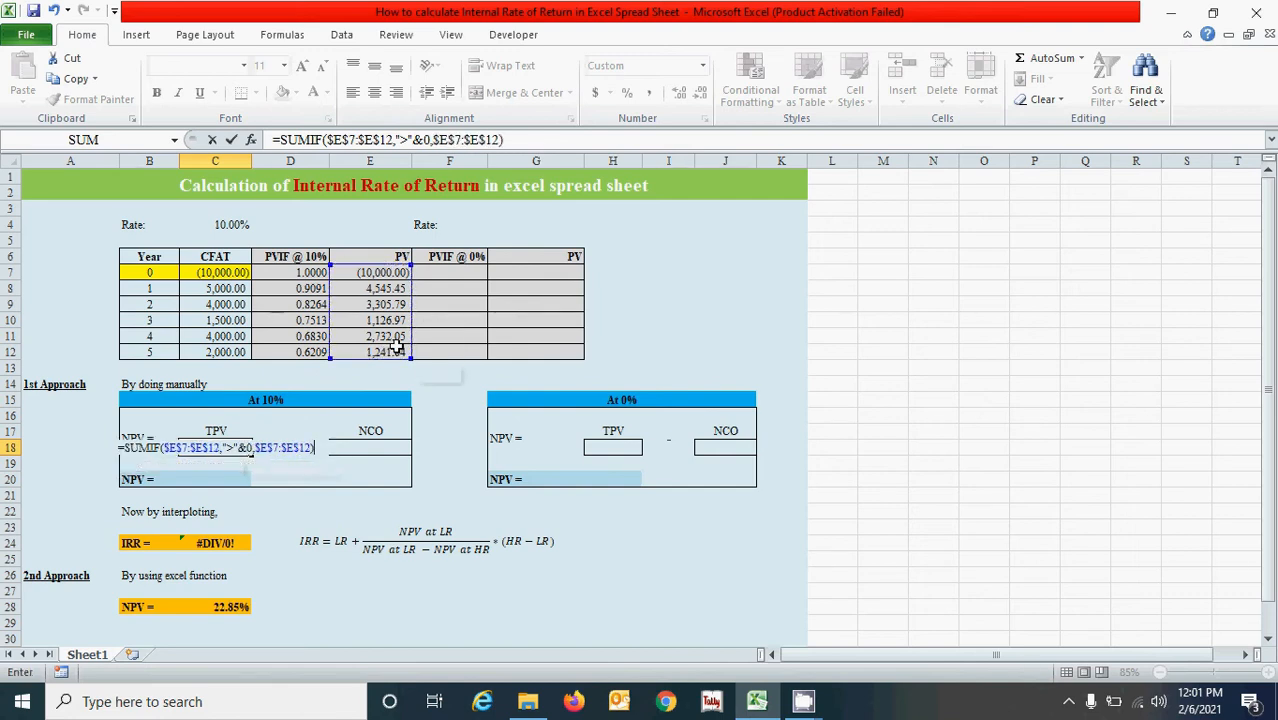
pyautogui.press('Return')
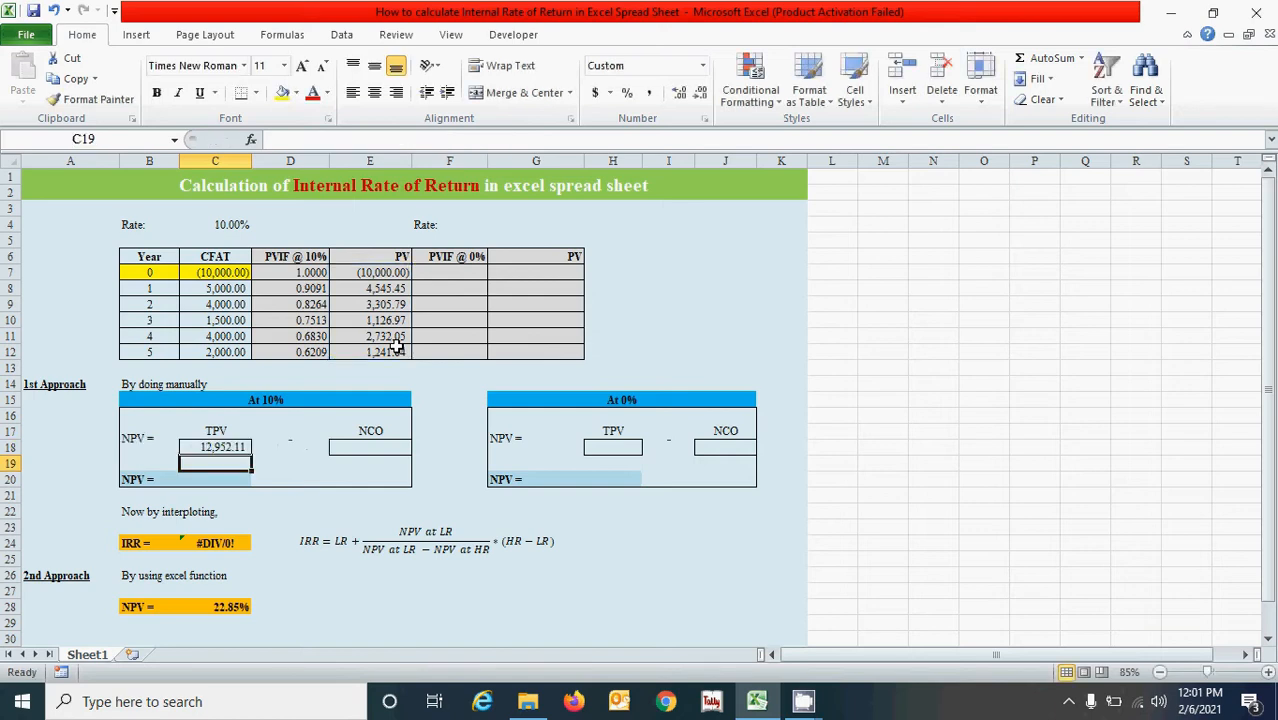
# Enter the NCO formula =SUMIF($E$7:$E$12,"<"&0,$E$7:$E$12) in E18 of the 10% block.
pyautogui.click(383, 435)
pyautogui.click(390, 450)
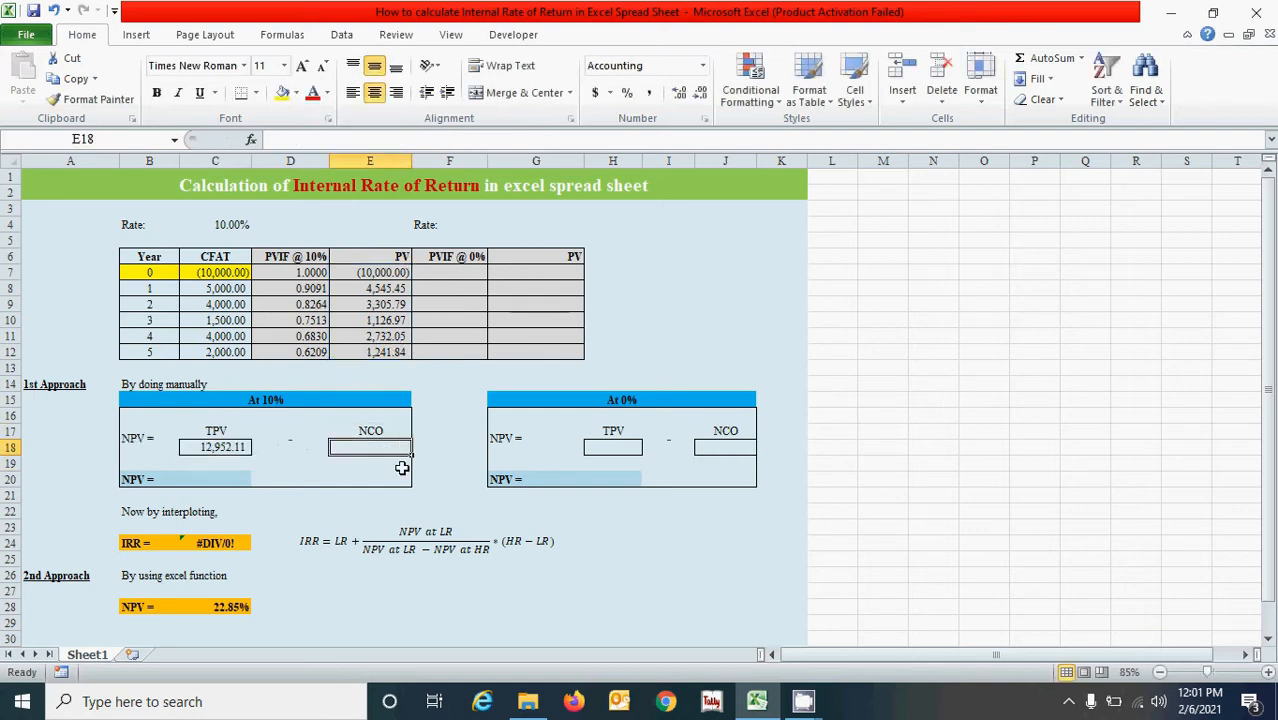
pyautogui.write('=')
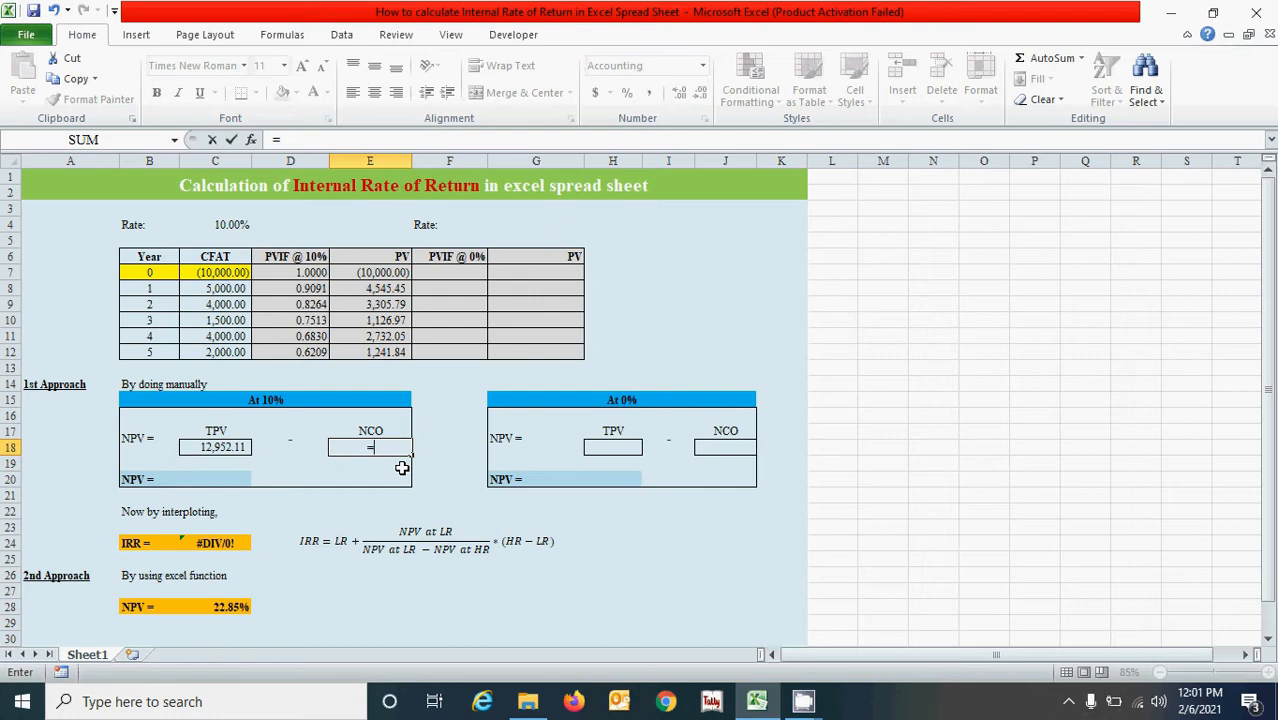
pyautogui.write('sumi')
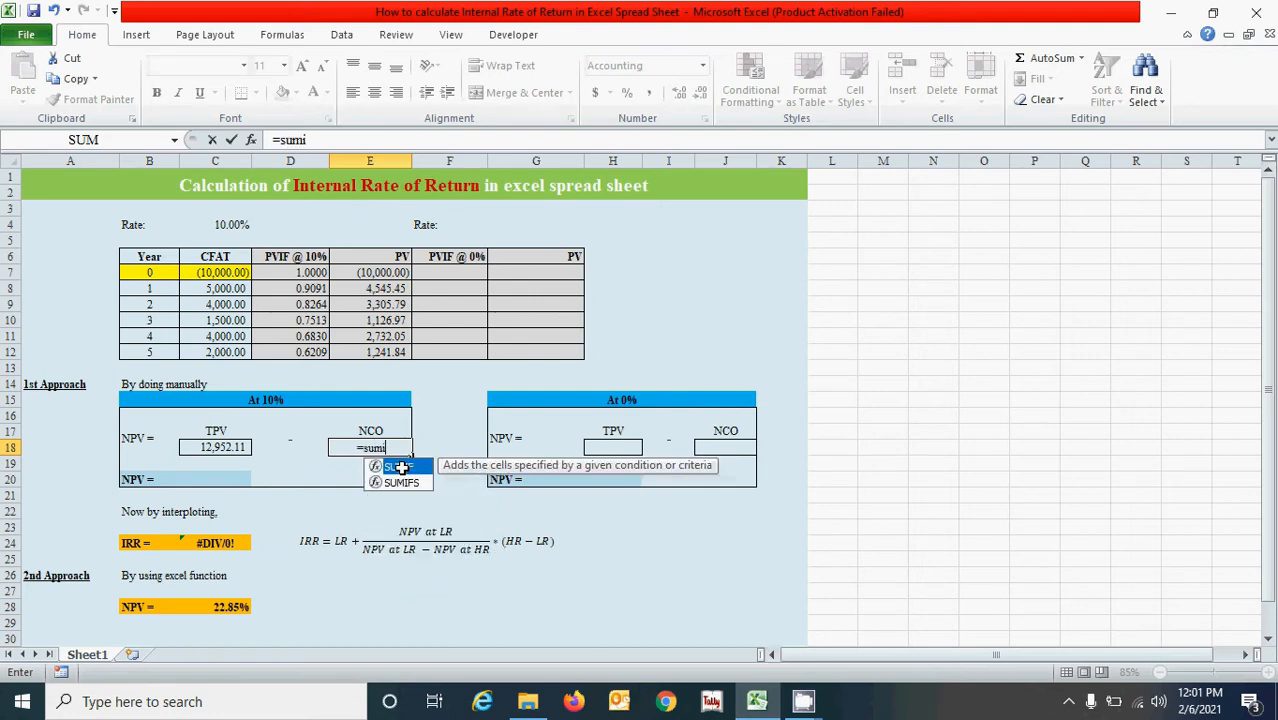
pyautogui.press('Tab')
pyautogui.moveTo(378, 272); pyautogui.dragTo(386, 349)
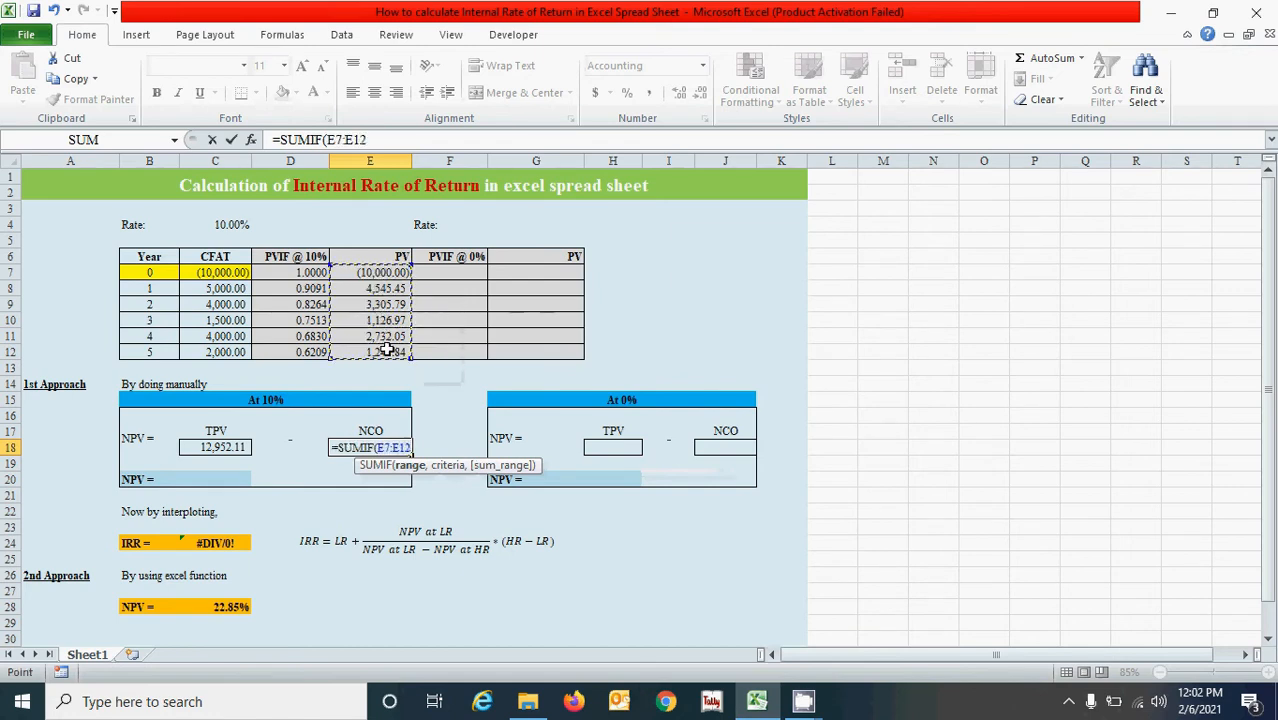
pyautogui.press('F4')
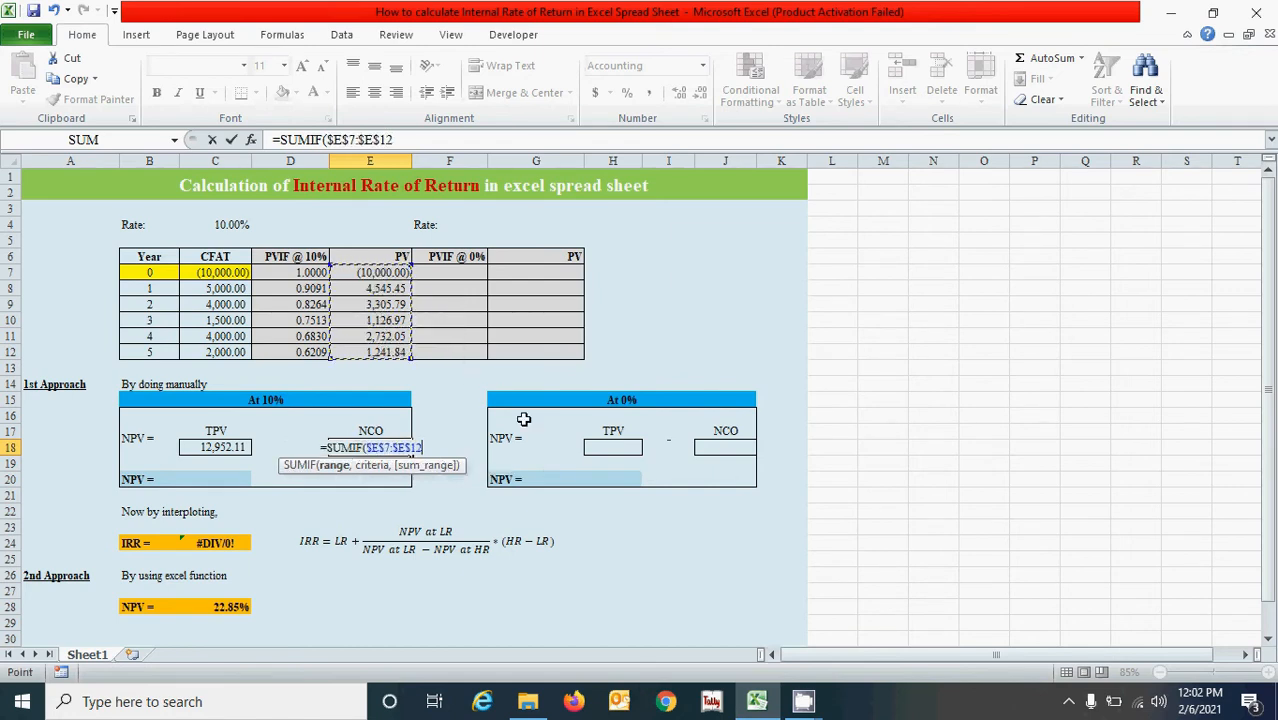
pyautogui.write(',<')
pyautogui.press('BackSpace')
pyautogui.write('"')
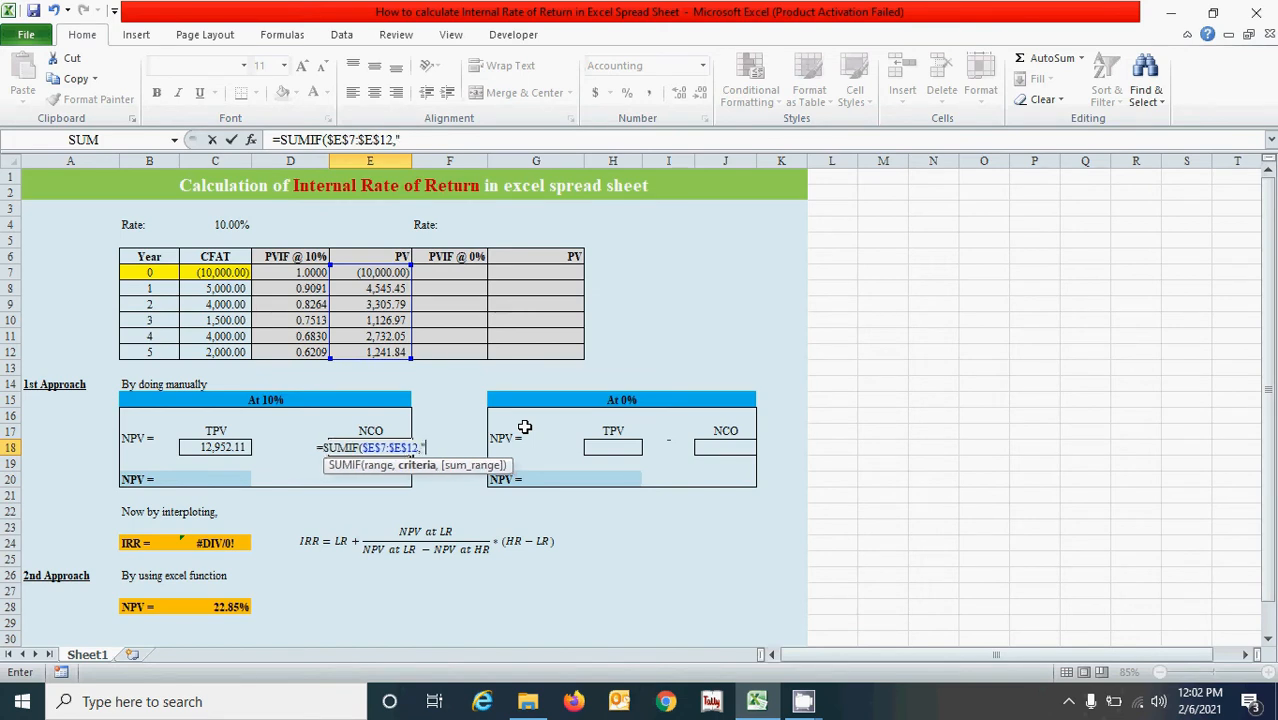
pyautogui.write('<"')
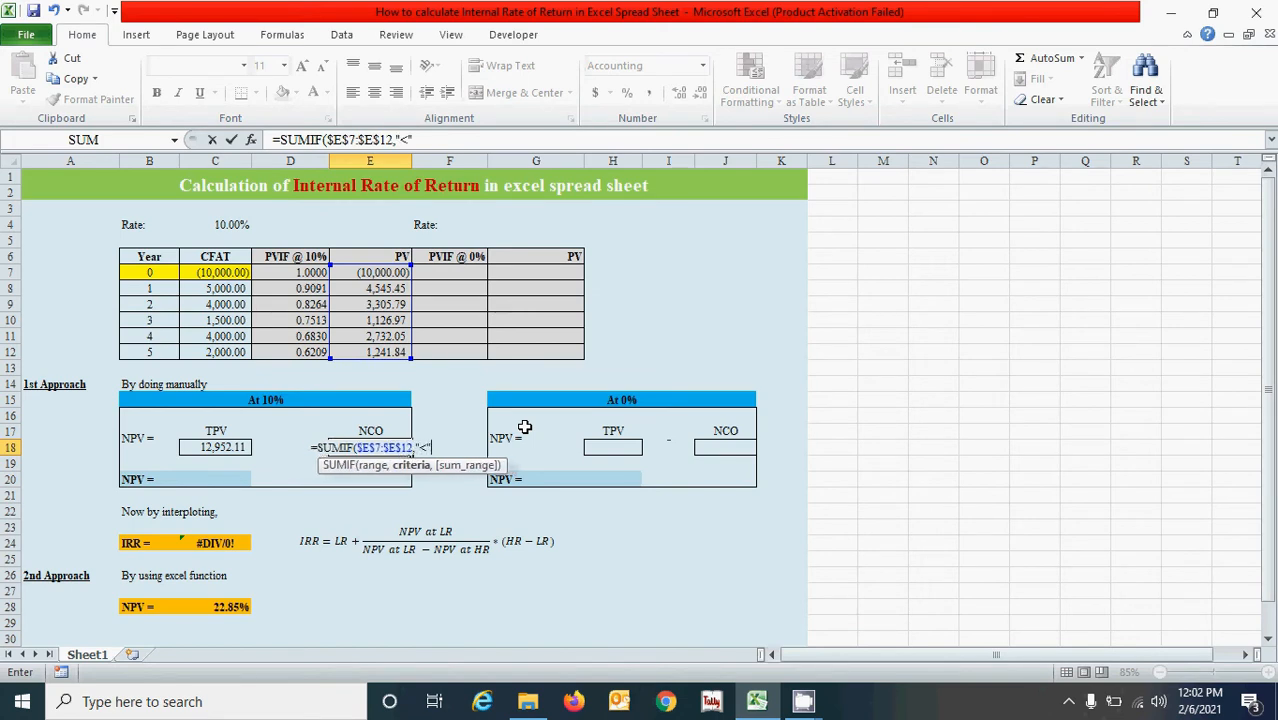
pyautogui.write('&0,')
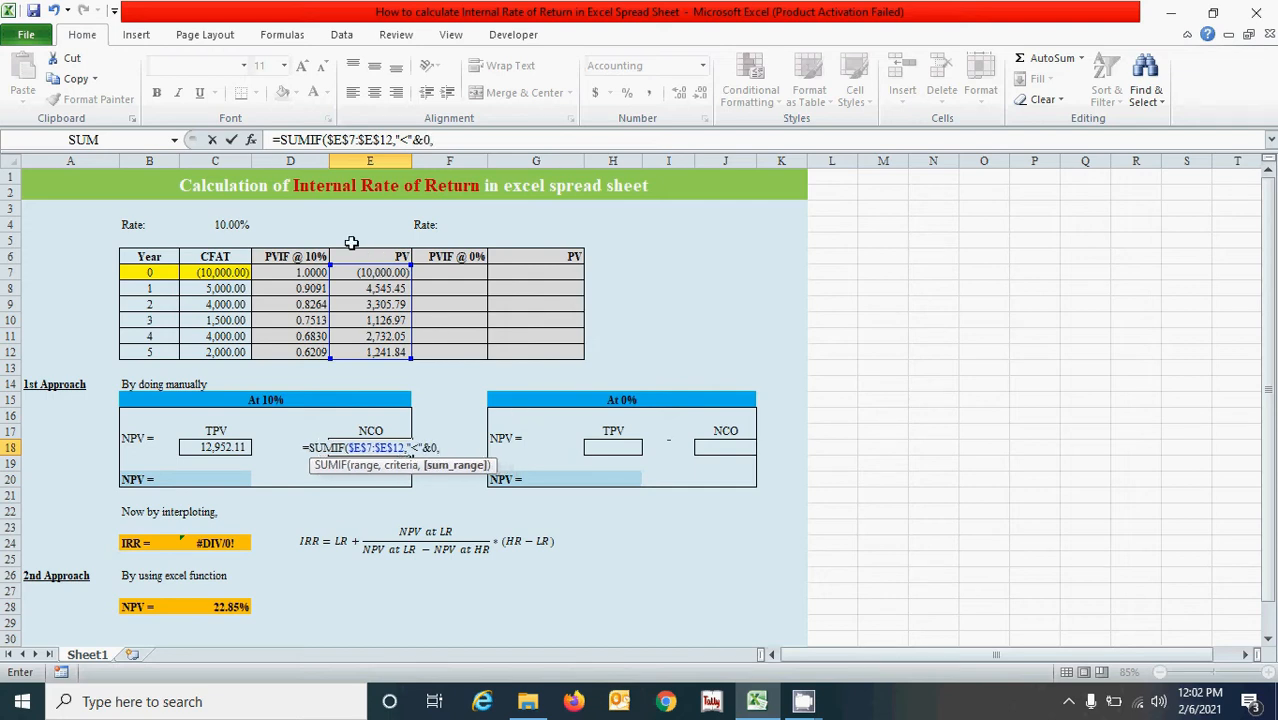
pyautogui.moveTo(368, 273); pyautogui.dragTo(375, 355)
pyautogui.press('F4')
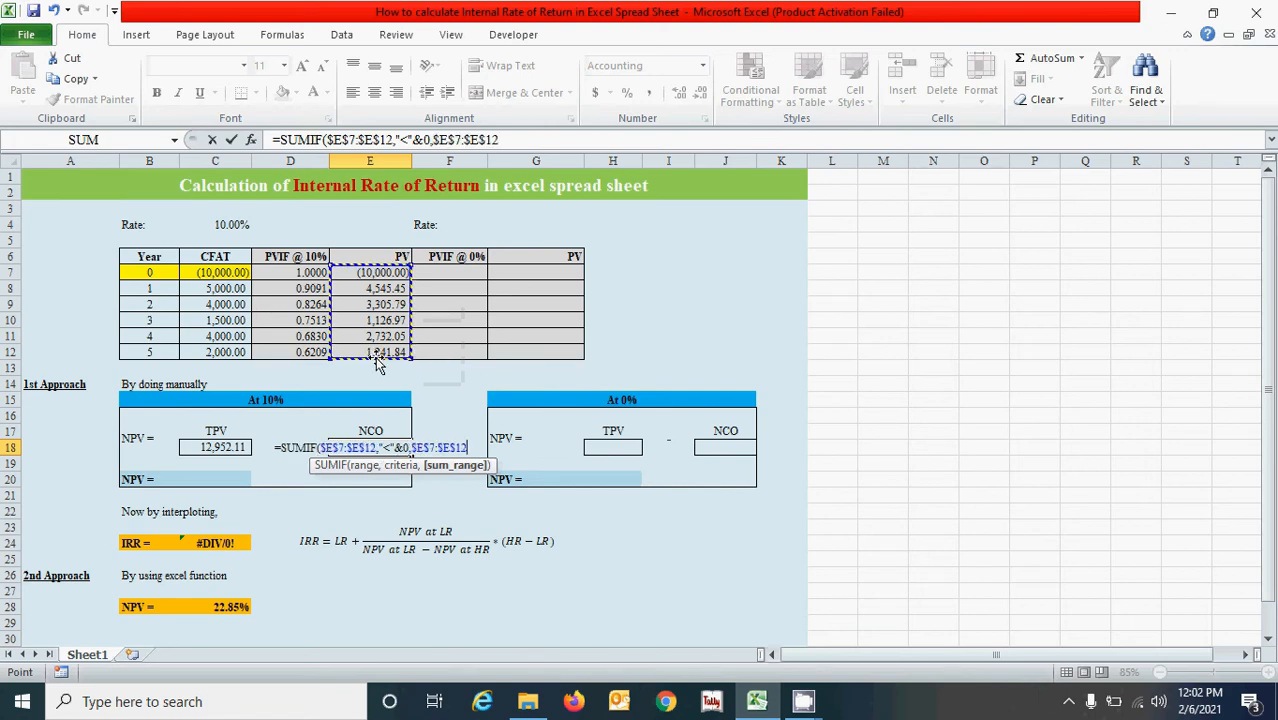
pyautogui.write(')')
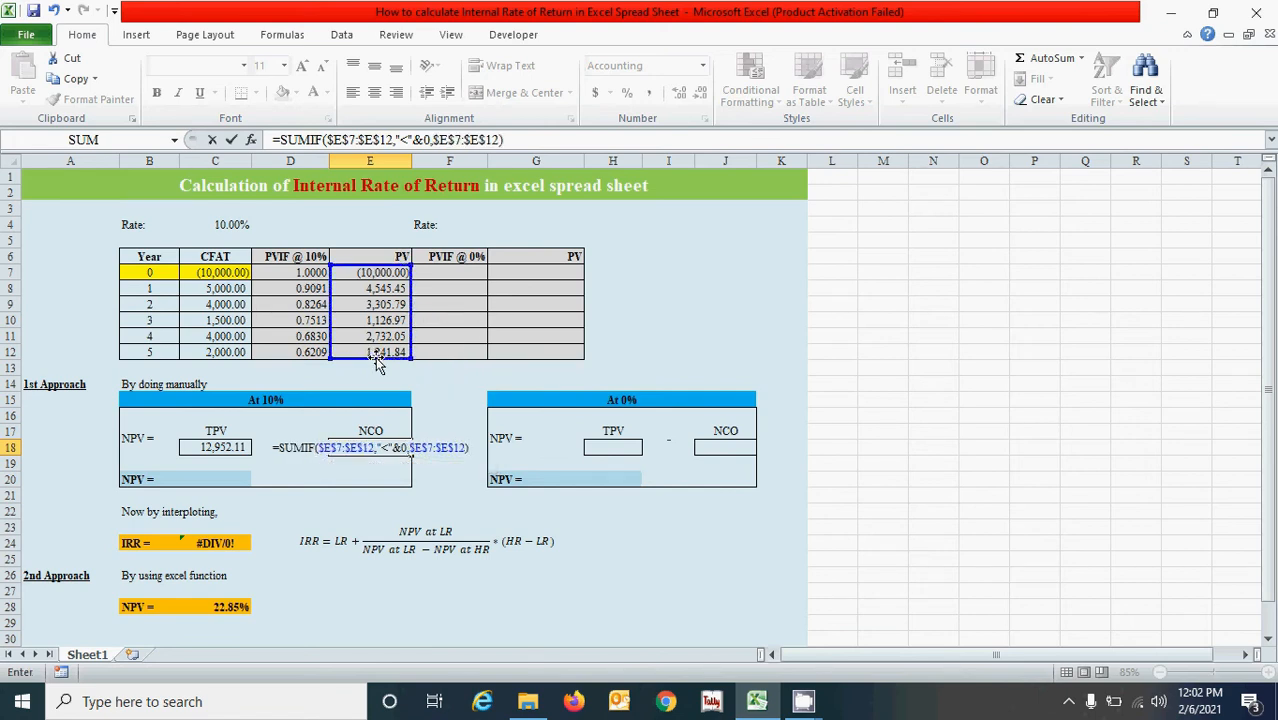
pyautogui.press('Return')
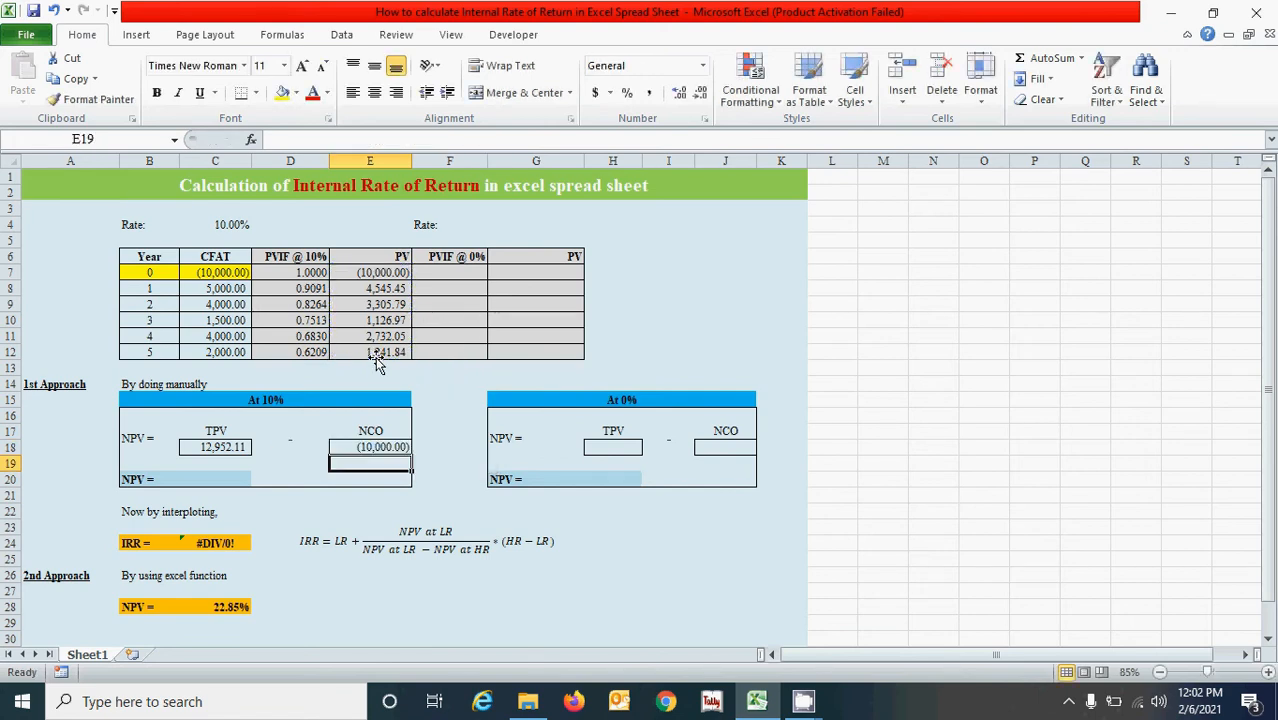
# Enter the NPV formula =SUM(C18,E18) in C20 of the 10% block.
pyautogui.click(203, 481)
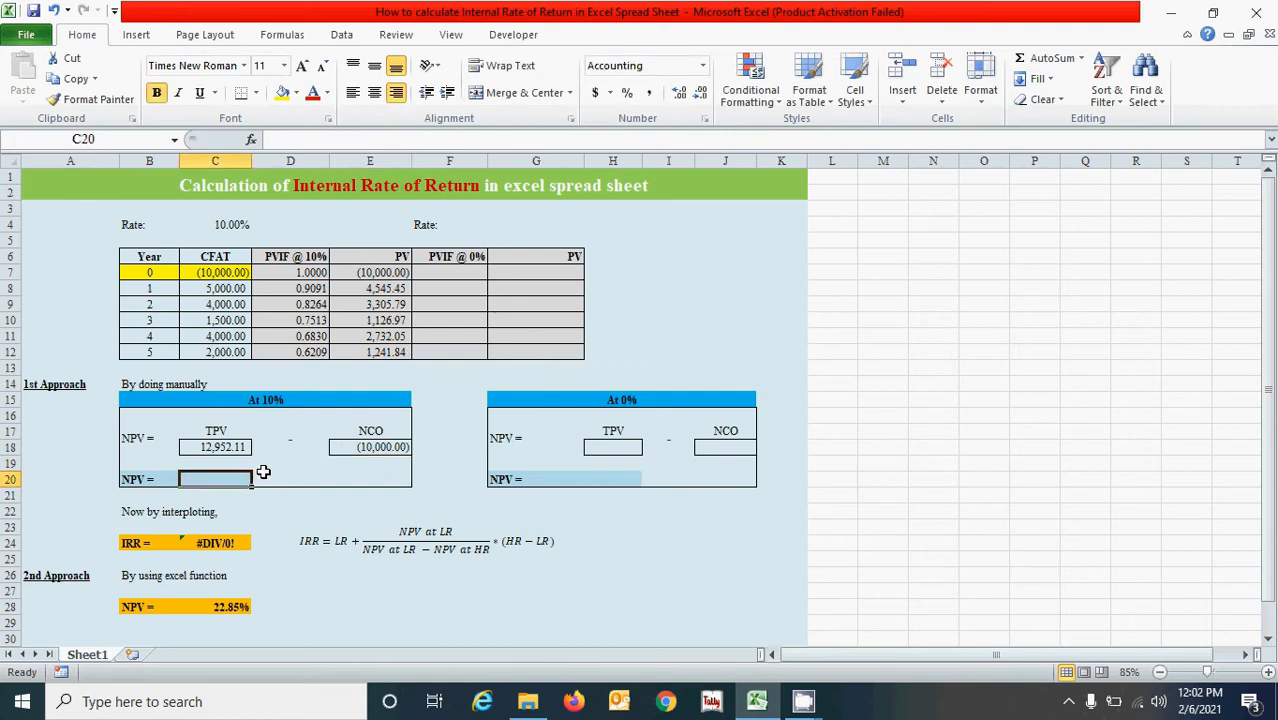
pyautogui.write('=sum')
pyautogui.press('Tab')
pyautogui.click(222, 446)
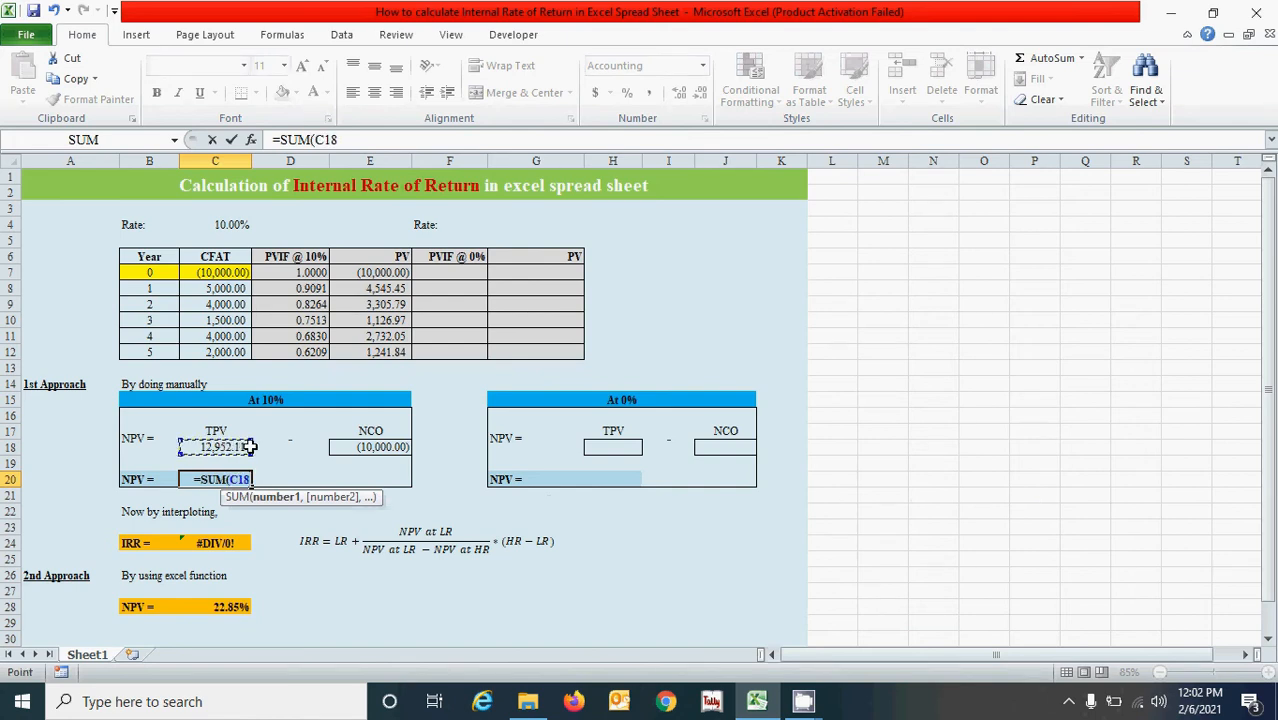
pyautogui.write(',')
pyautogui.click(373, 447)
pyautogui.write(')')
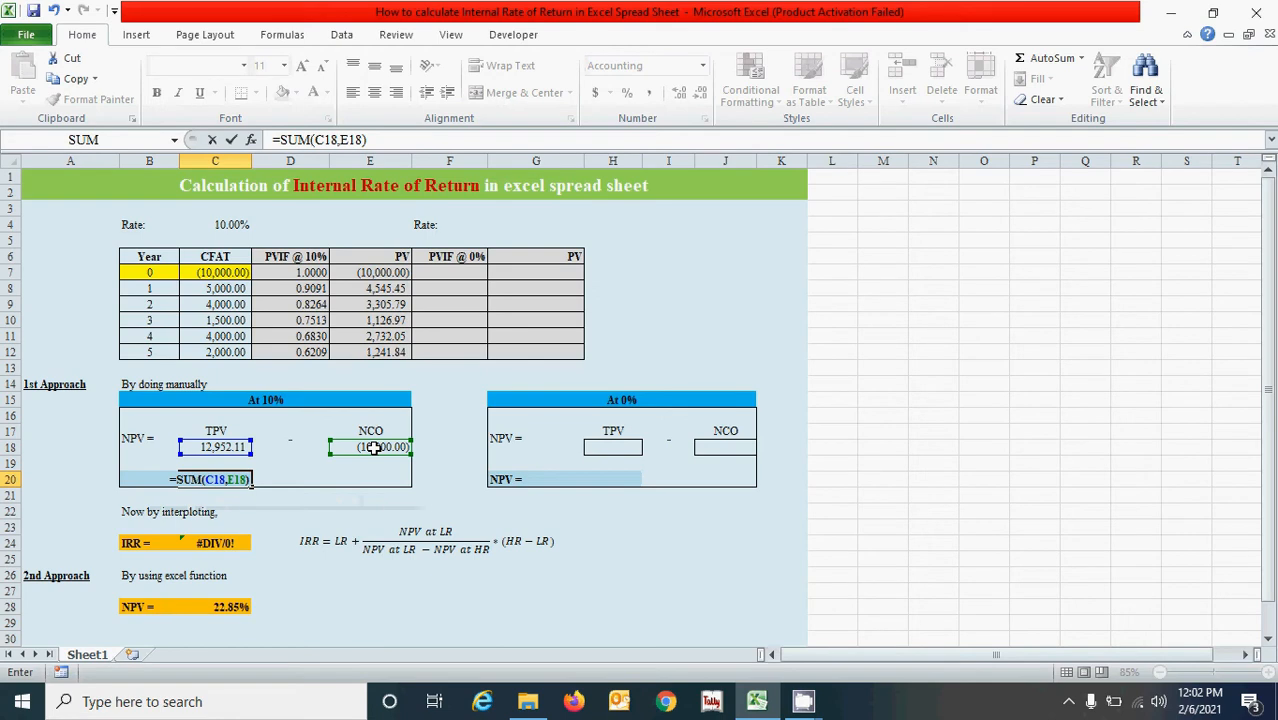
pyautogui.press('Return')
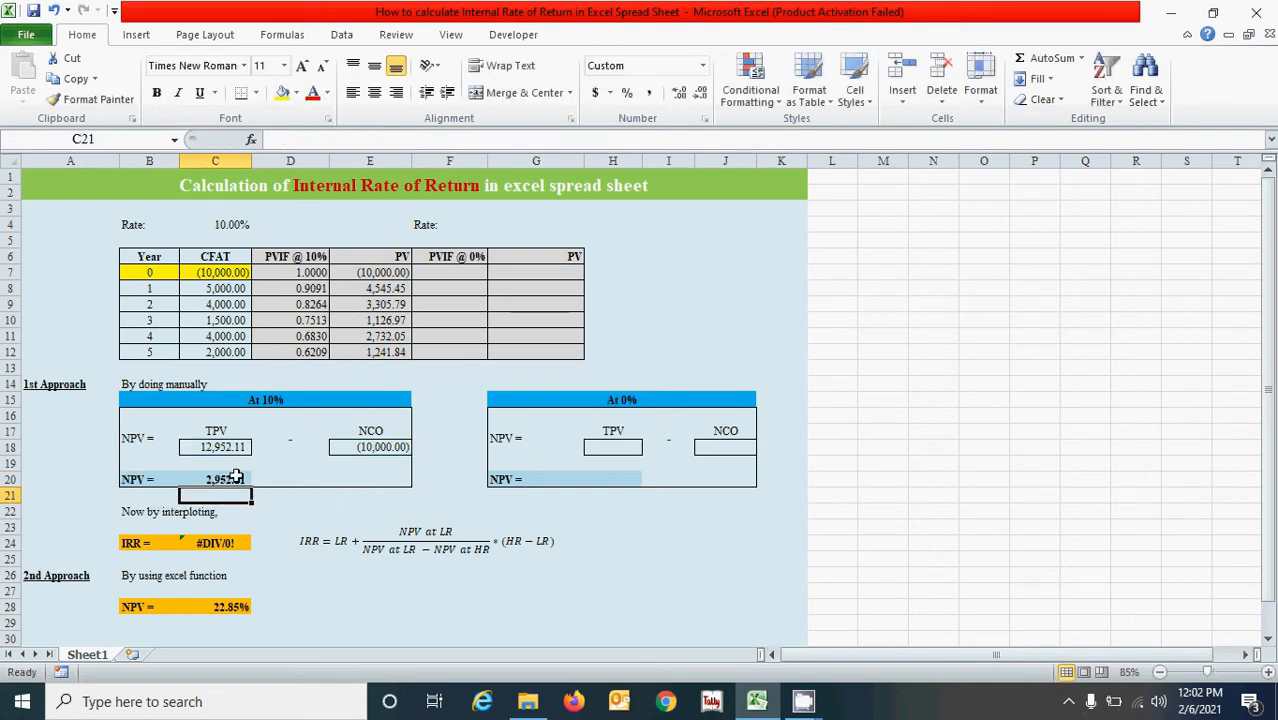
# Examine the NPV formula in C20 against the minus sign in D17 and the signed NCO value in E18.
pyautogui.click(236, 476)
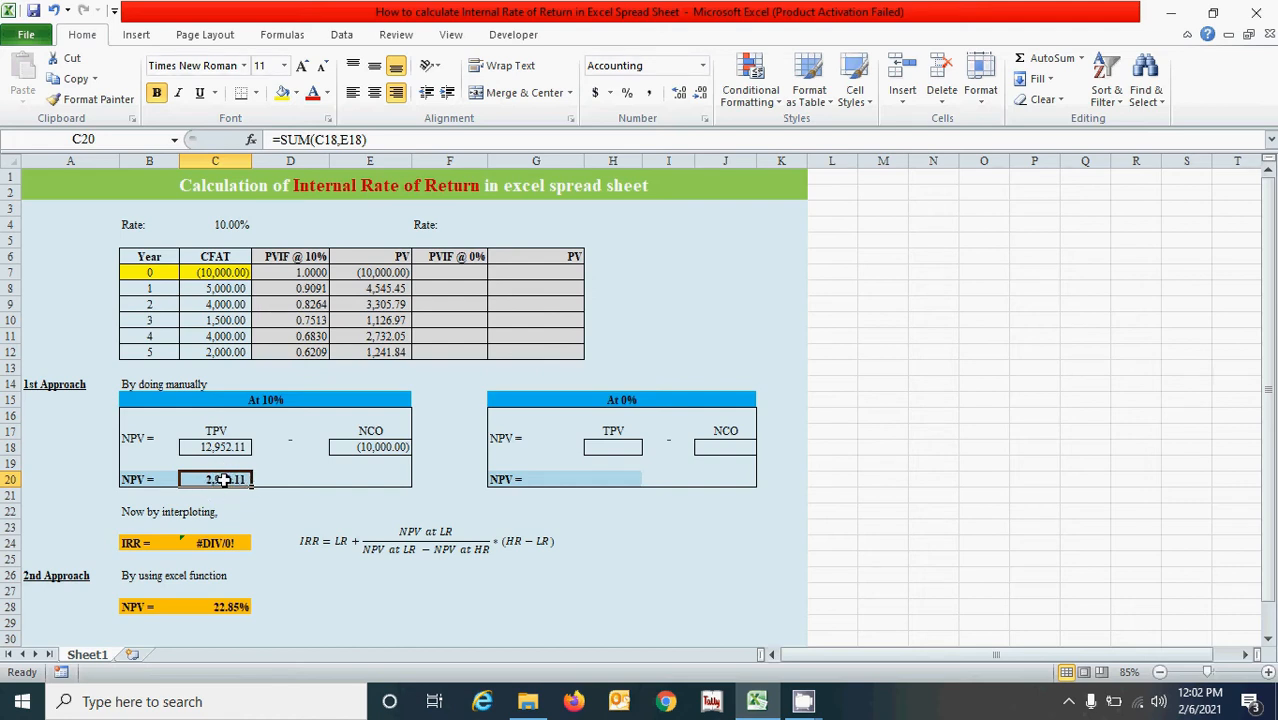
pyautogui.click(290, 446)
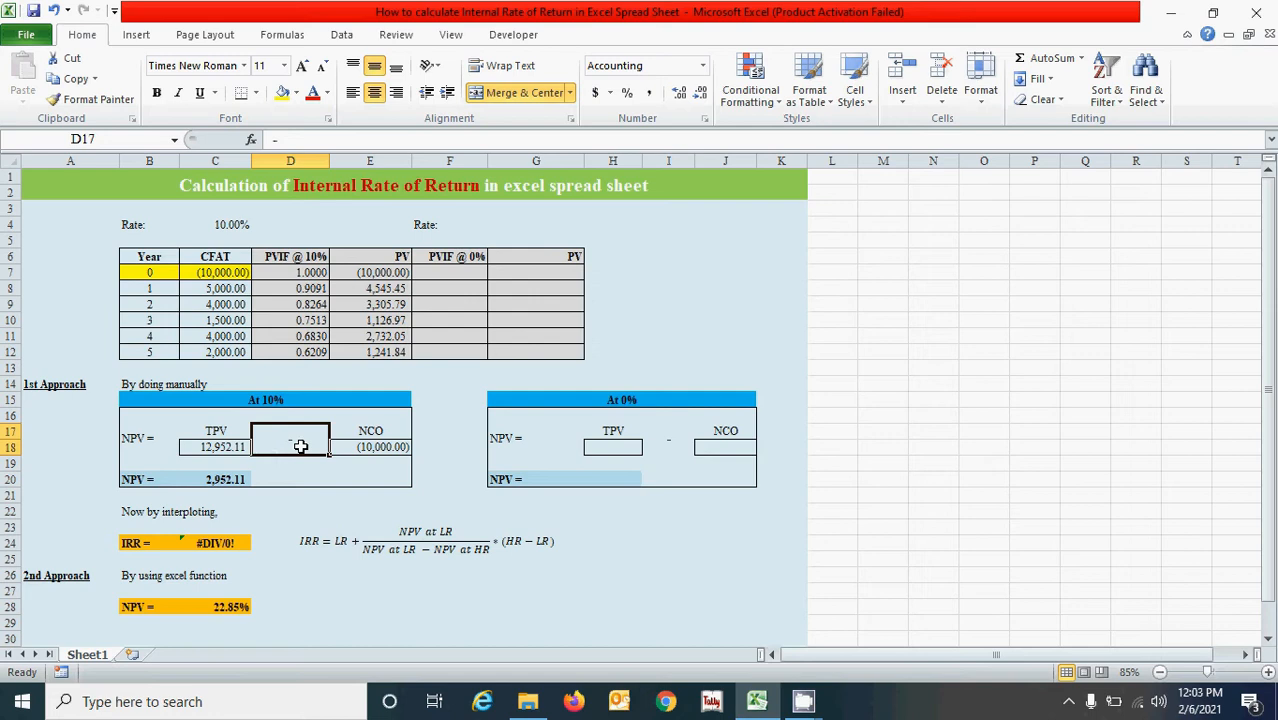
pyautogui.click(350, 447)
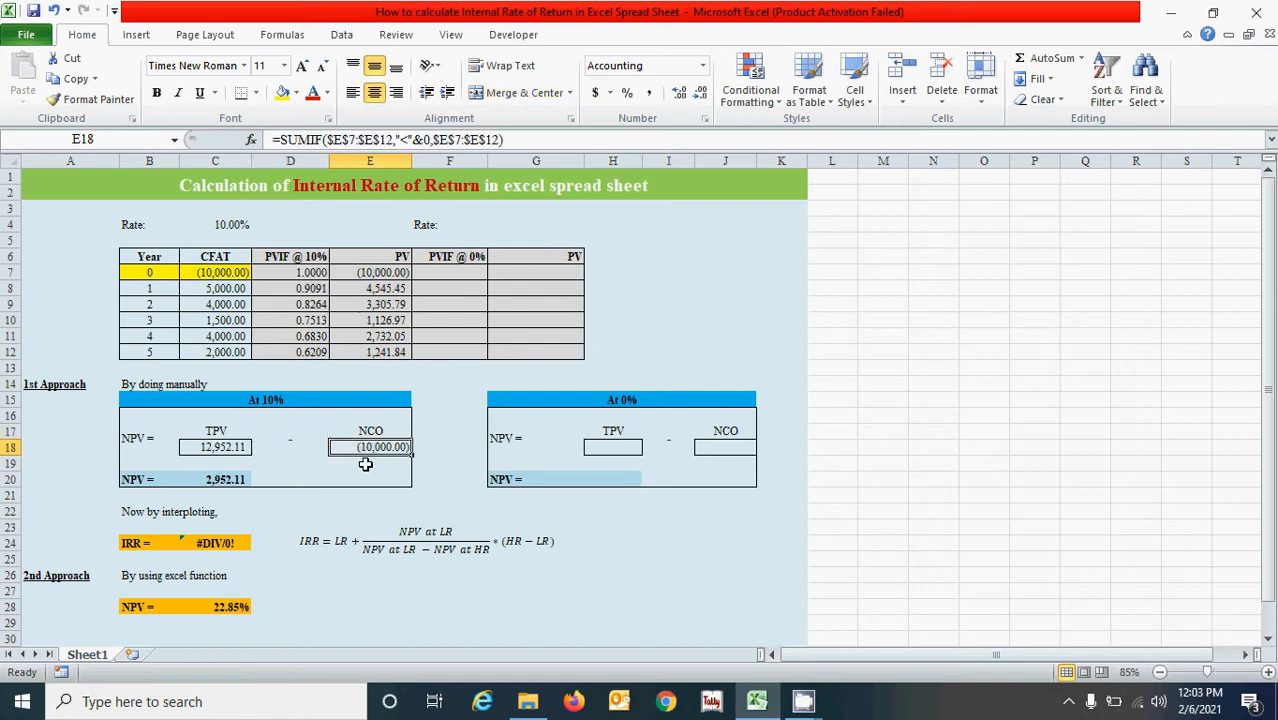
pyautogui.click(306, 447)
pyautogui.click(346, 452)
pyautogui.click(313, 449)
pyautogui.click(367, 446)
pyautogui.click(238, 480)
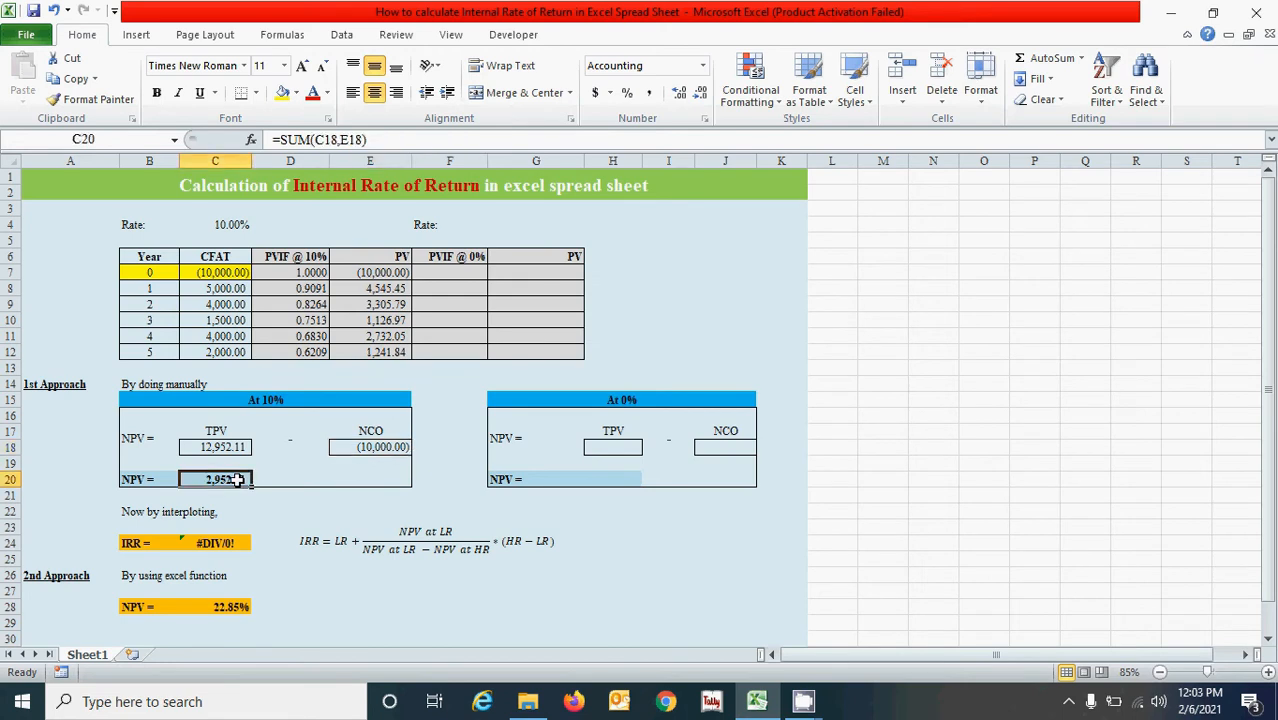
pyautogui.click(319, 482)
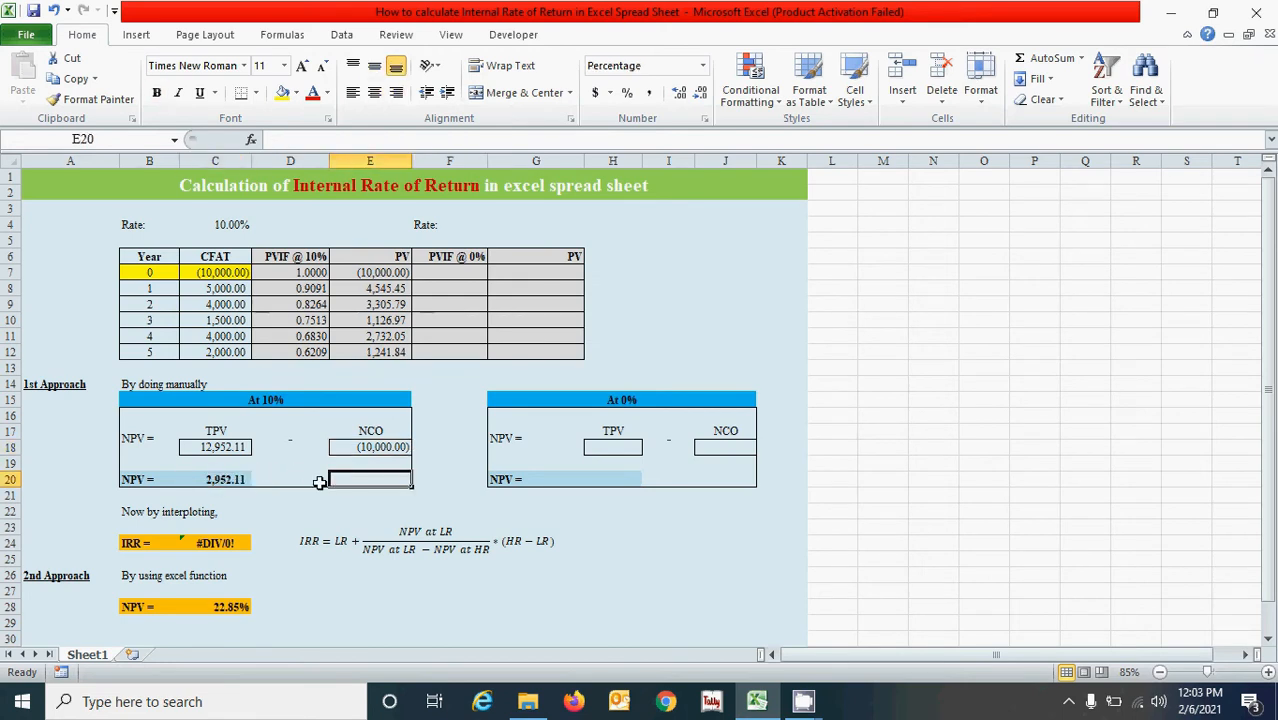
pyautogui.click(224, 480)
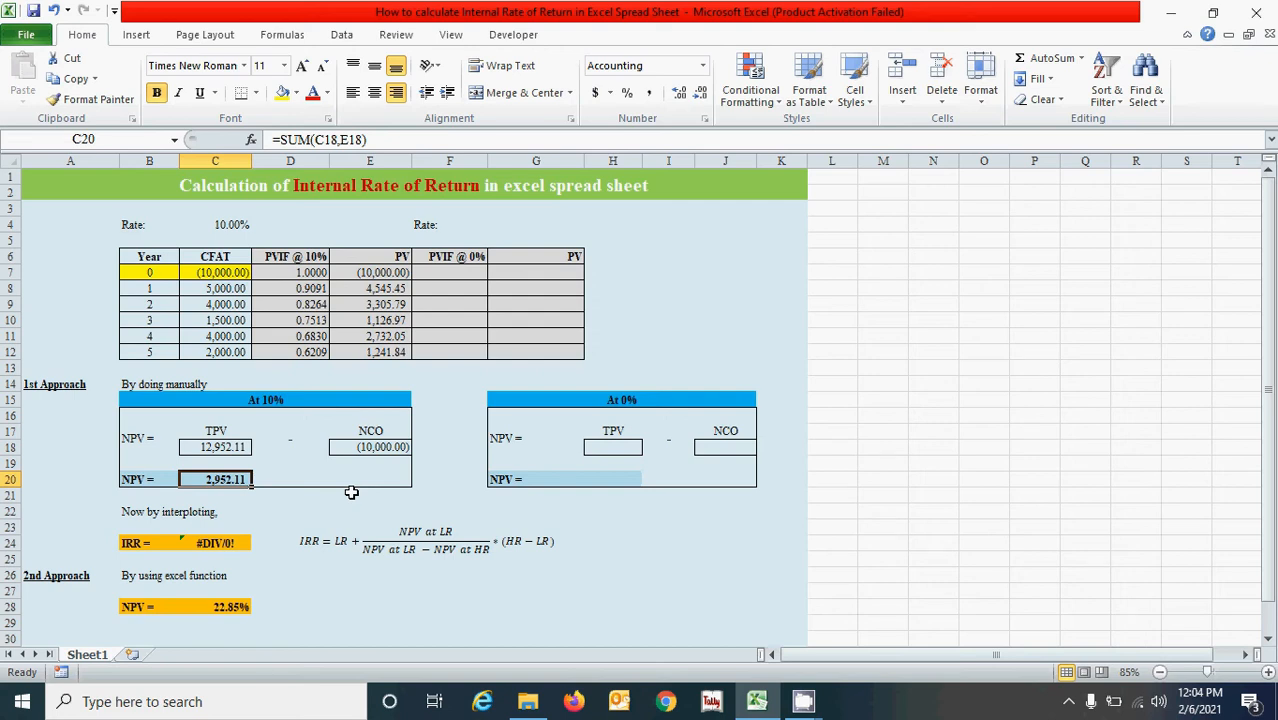
pyautogui.click(292, 474)
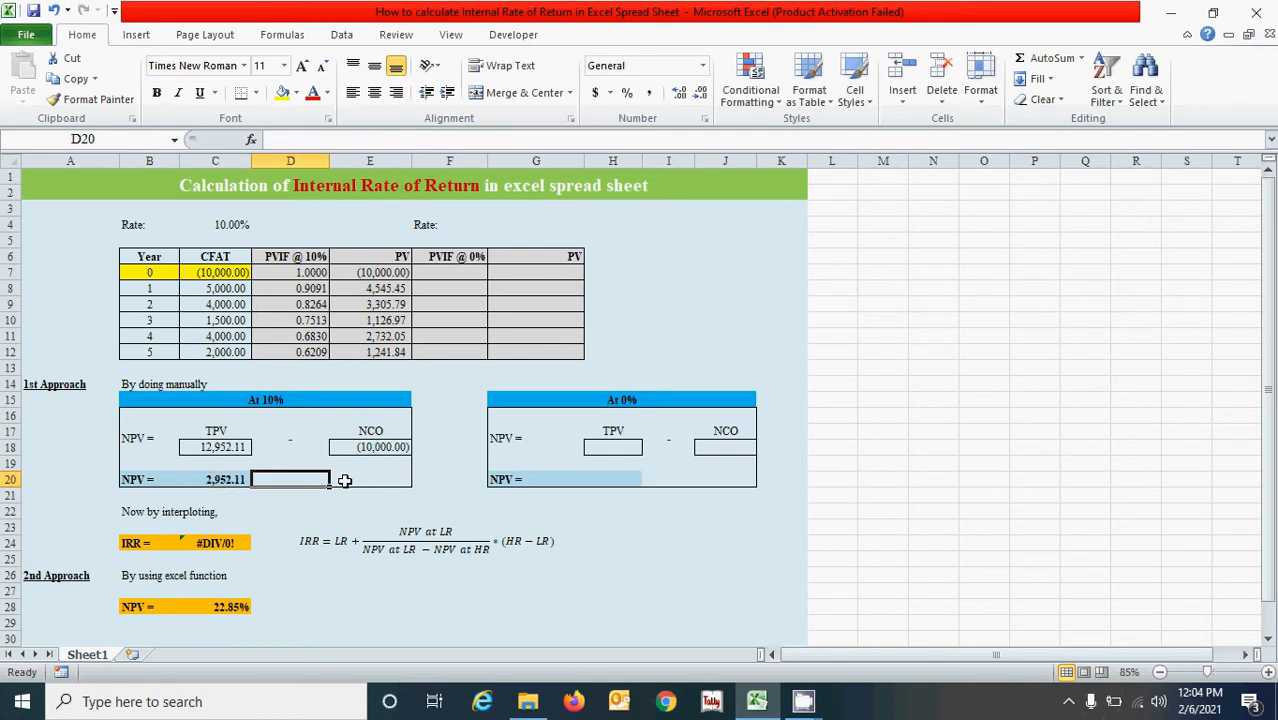
pyautogui.click(585, 476)
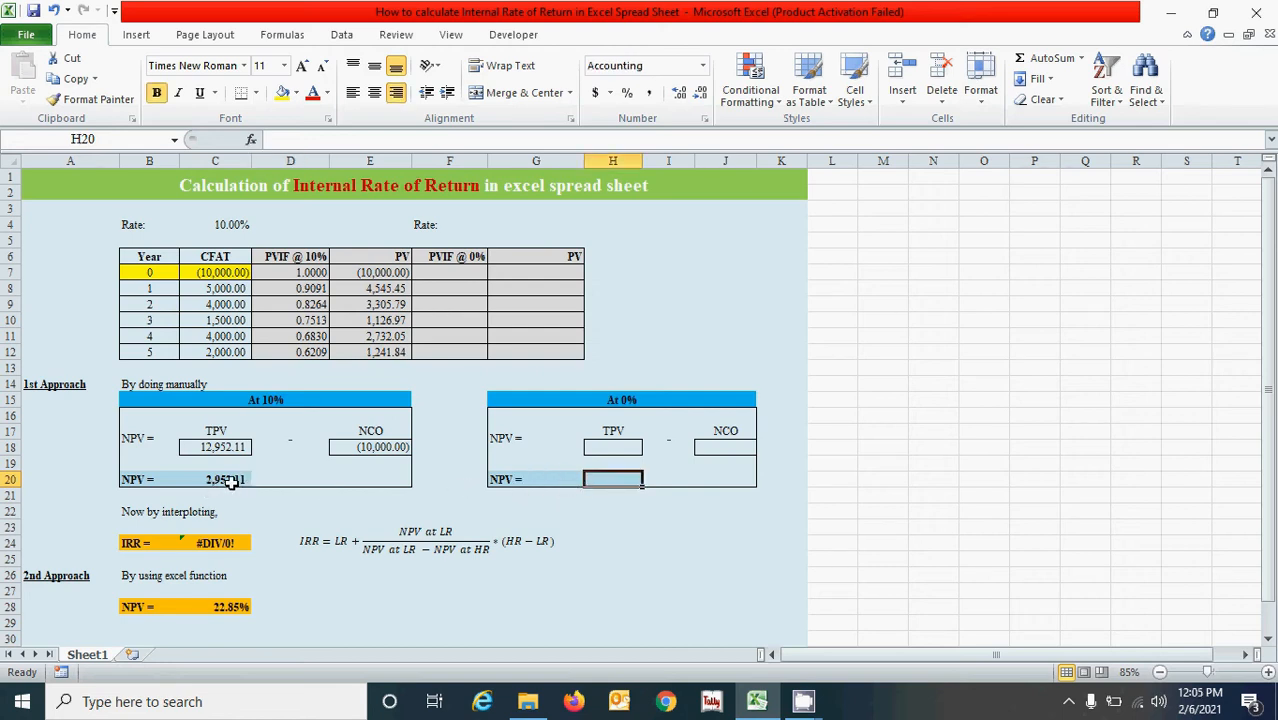
# Set the second discount rate in G4 to 22.86%.
pyautogui.click(520, 225)
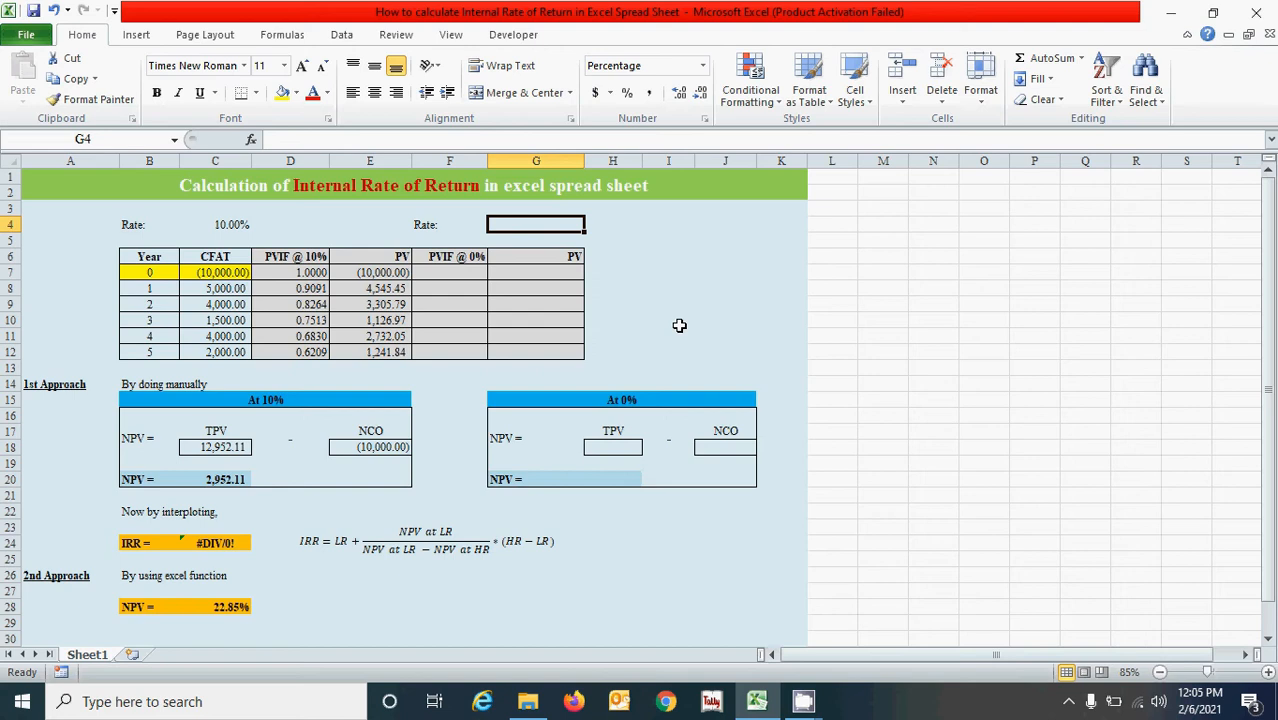
pyautogui.write('22.86')
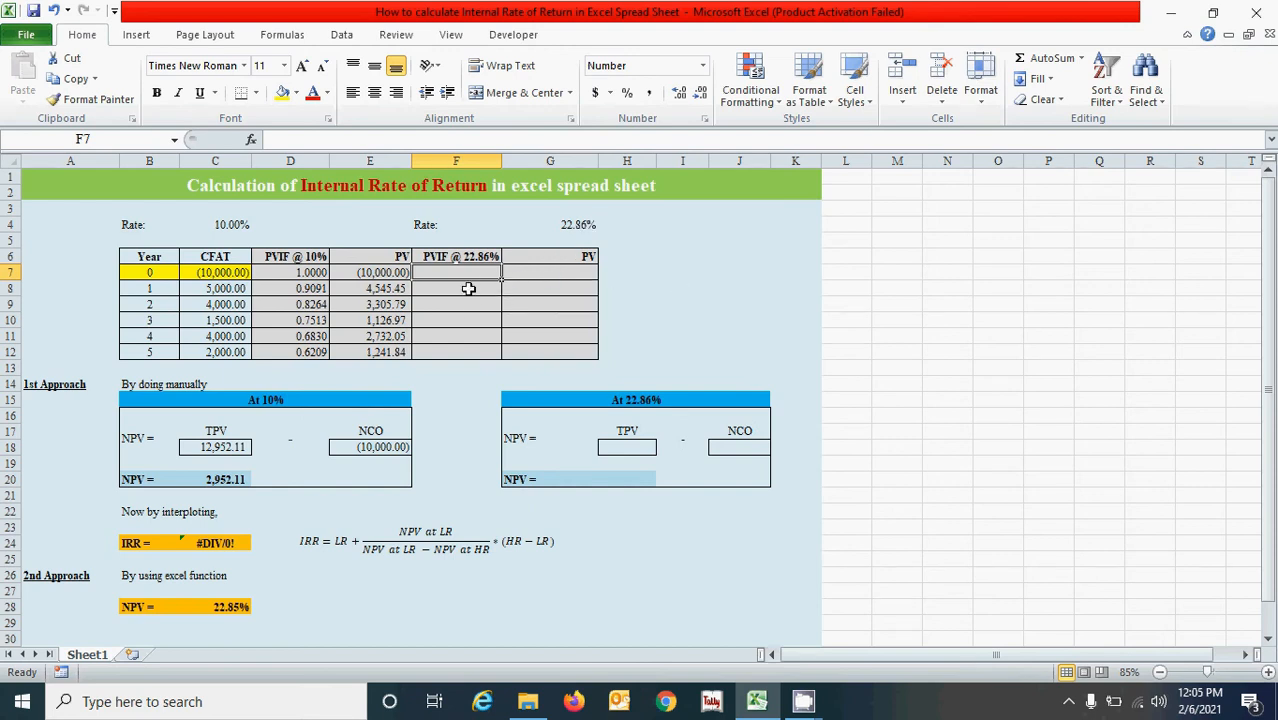
pyautogui.click(580, 225)
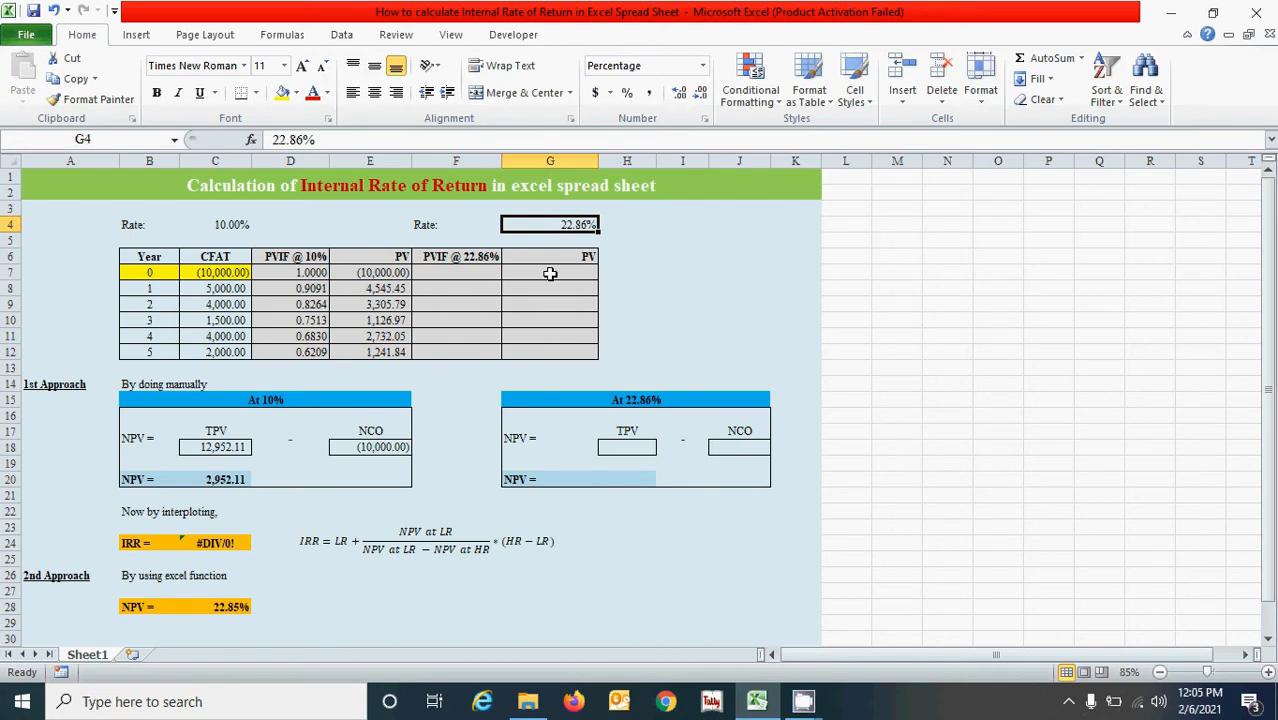
pyautogui.click(477, 272)
pyautogui.click(587, 278)
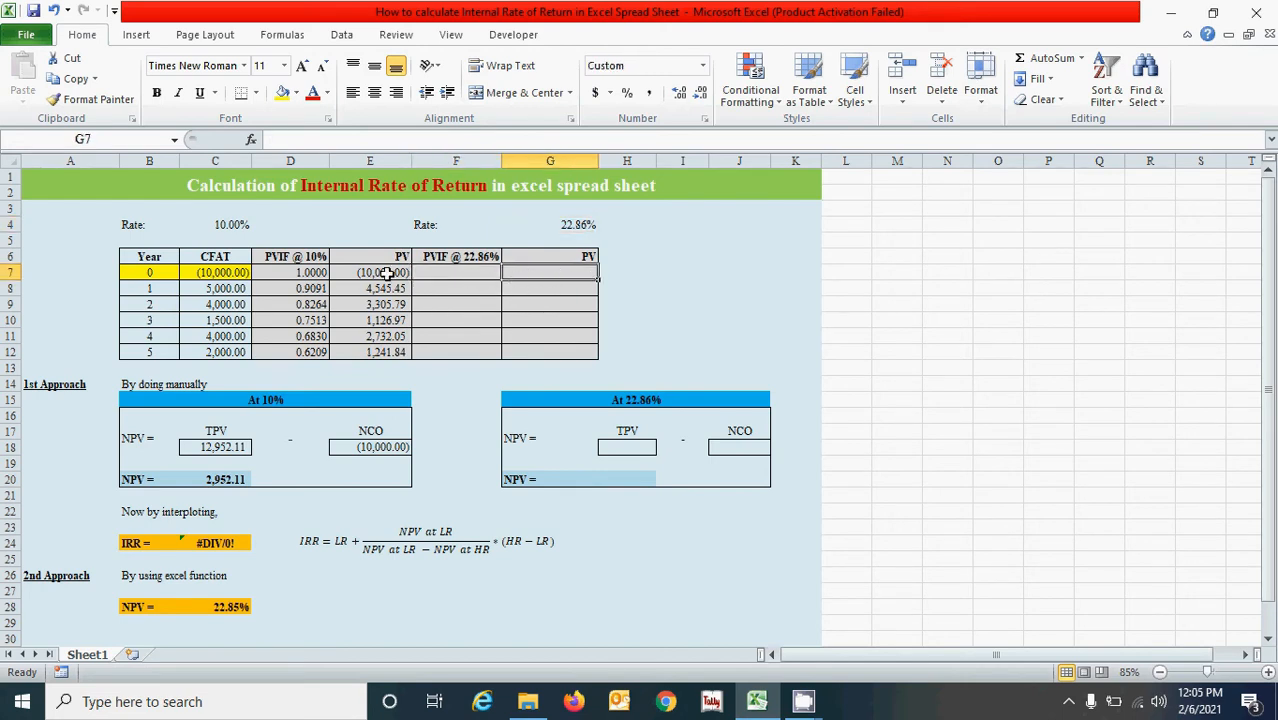
pyautogui.moveTo(300, 273); pyautogui.dragTo(395, 352)
pyautogui.click(460, 276)
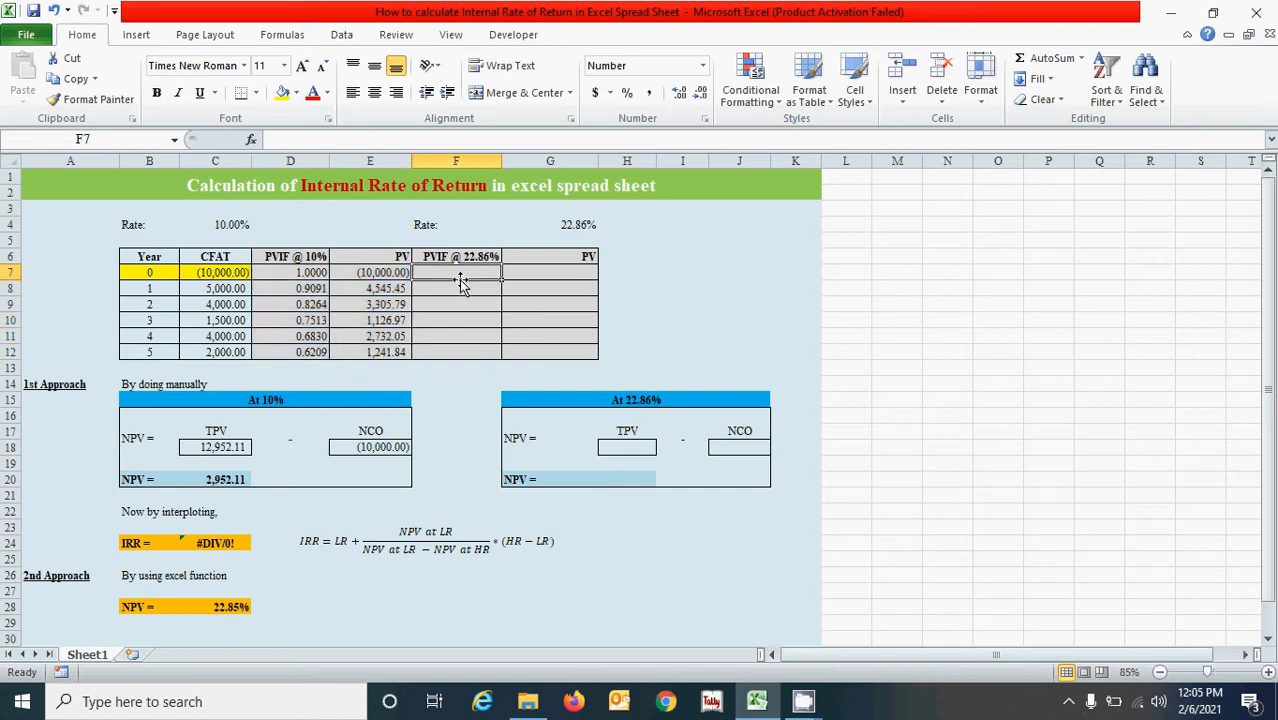
pyautogui.write('=1/')
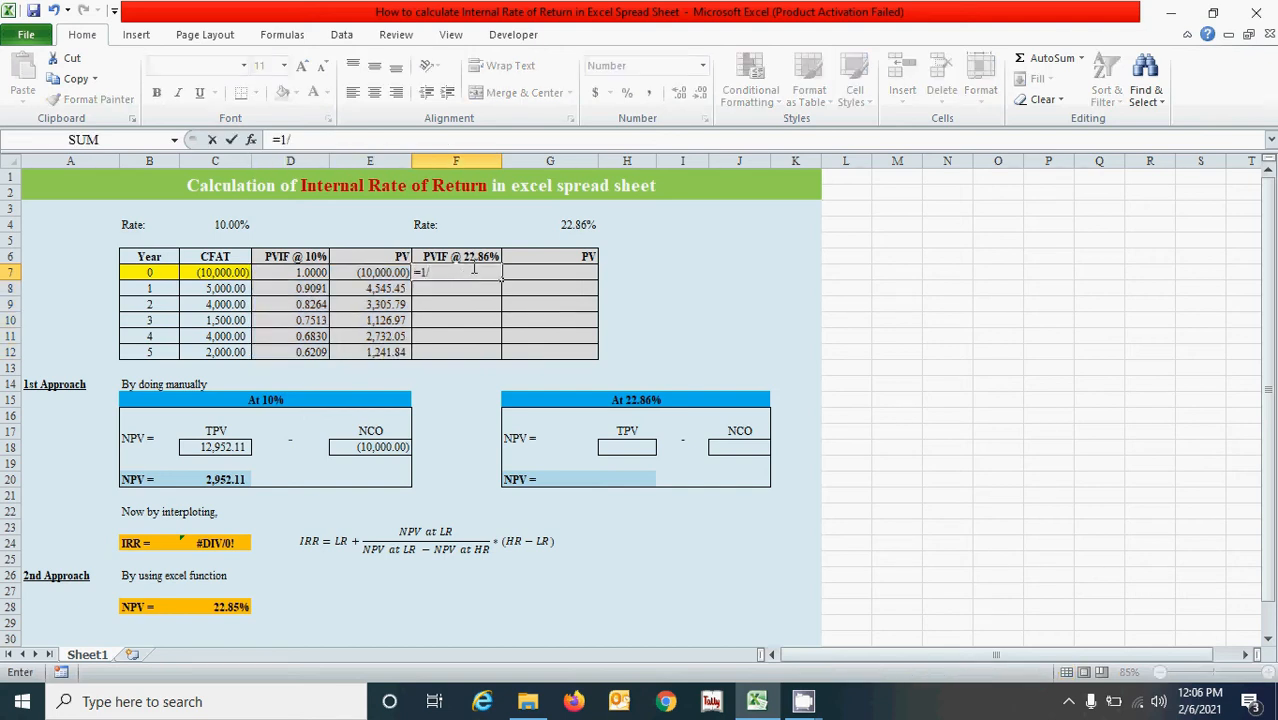
pyautogui.press('BackSpace')
pyautogui.press('BackSpace')
pyautogui.press('BackSpace')
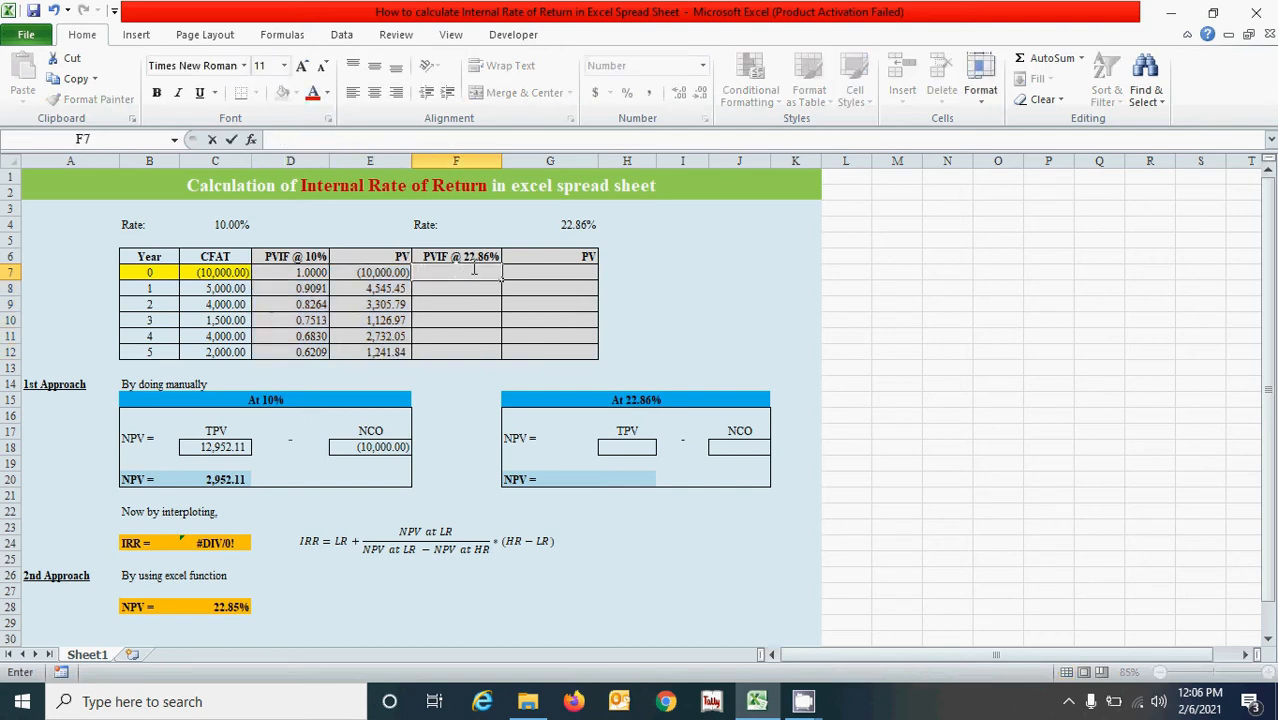
# Enter the PVIF formula =1/(1+$G$4)^B7 in F7 and fill it down to F12.
pyautogui.write('=1/')
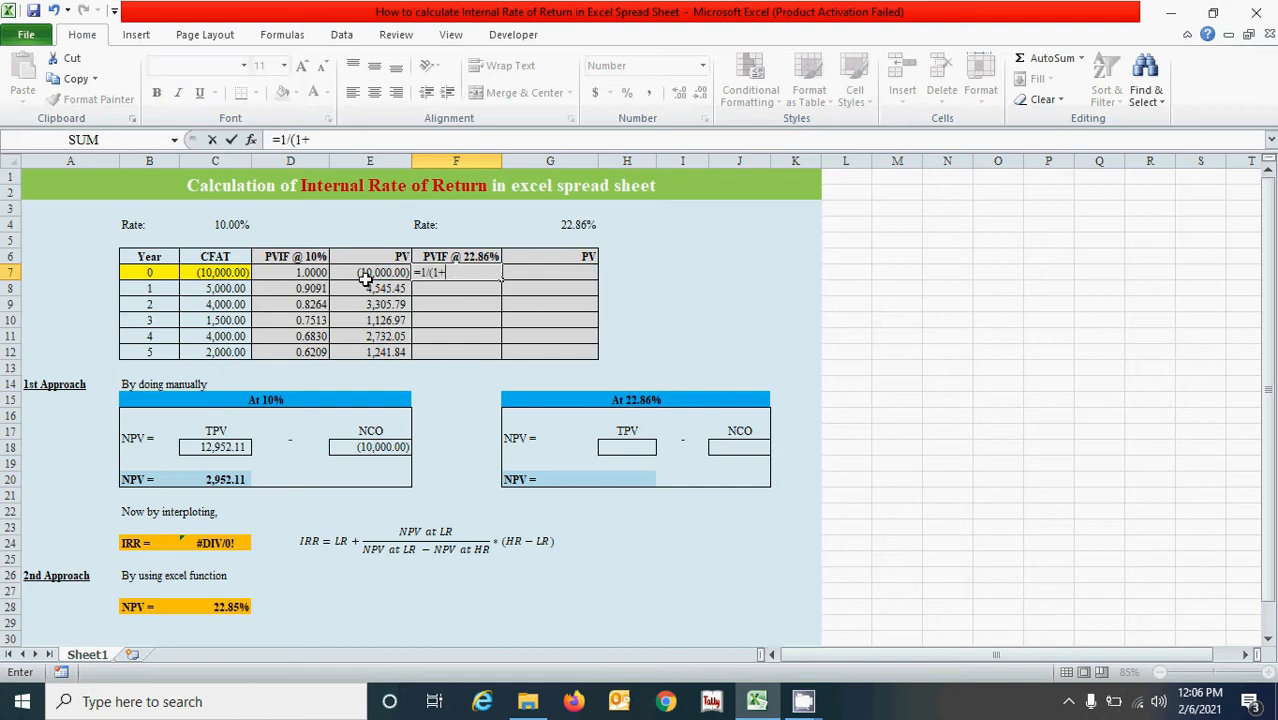
pyautogui.write('(1+')
pyautogui.click(545, 226)
pyautogui.press('F4')
pyautogui.write(')')
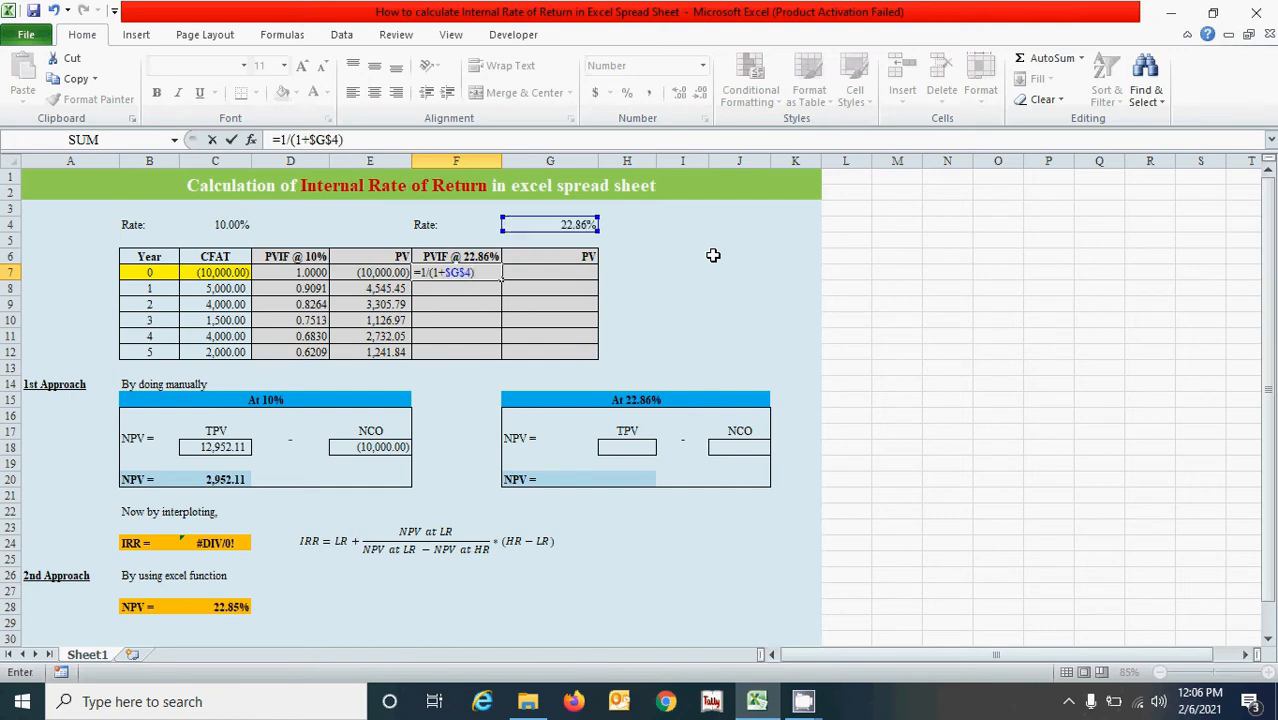
pyautogui.write('^')
pyautogui.click(136, 272)
pyautogui.hotkey('ctrl', 'Return')
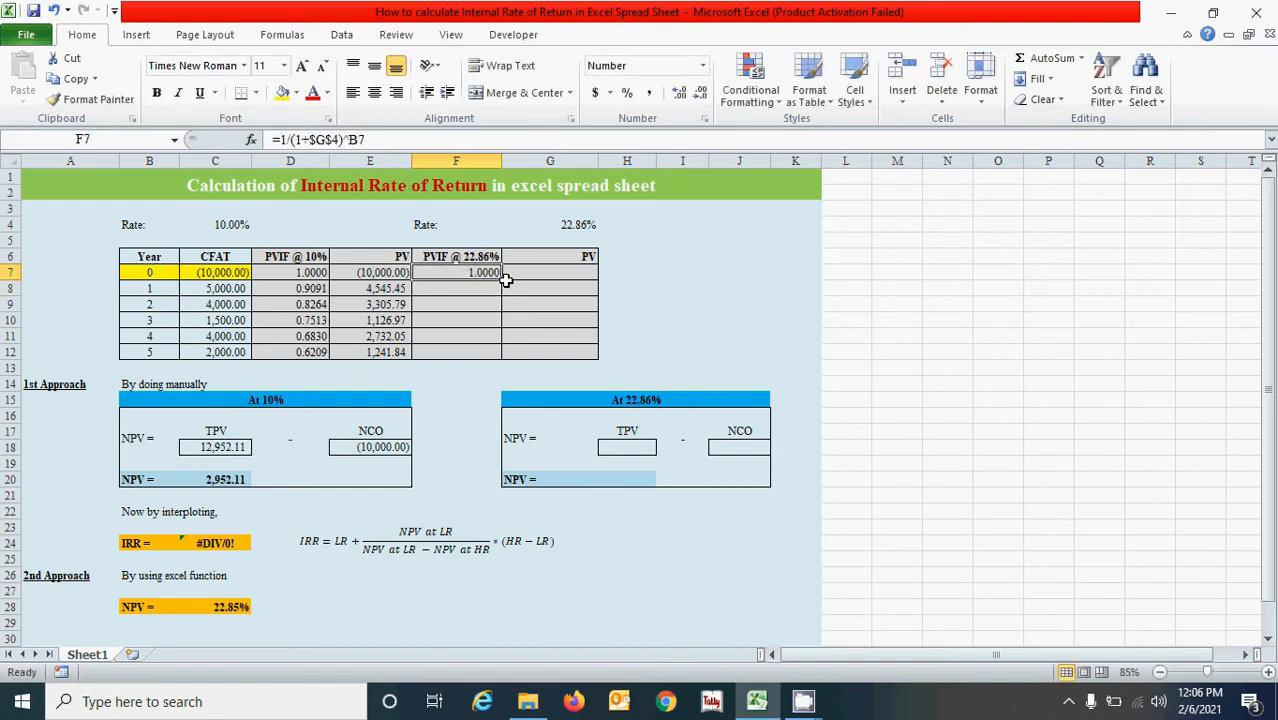
pyautogui.moveTo(503, 282); pyautogui.dragTo(500, 356)
# Enter the PV formula =F7*C7 in G7 and fill it down to G12.
pyautogui.click(561, 273)
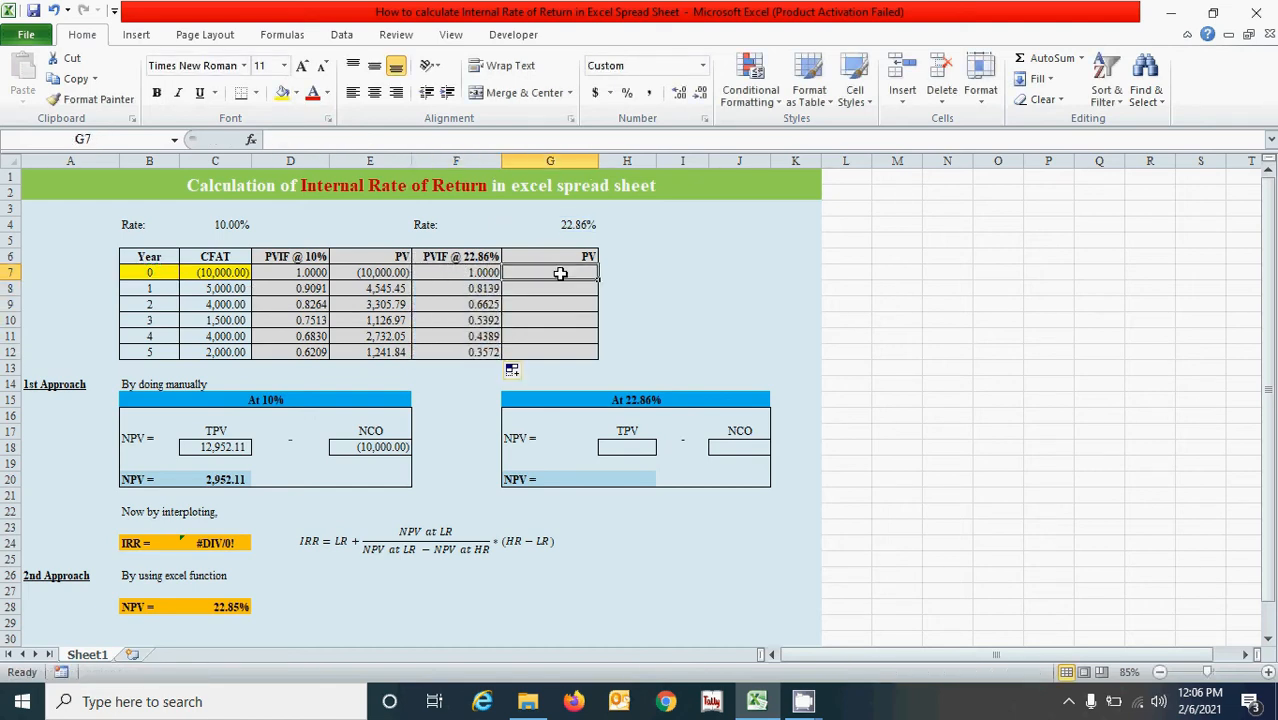
pyautogui.write('=')
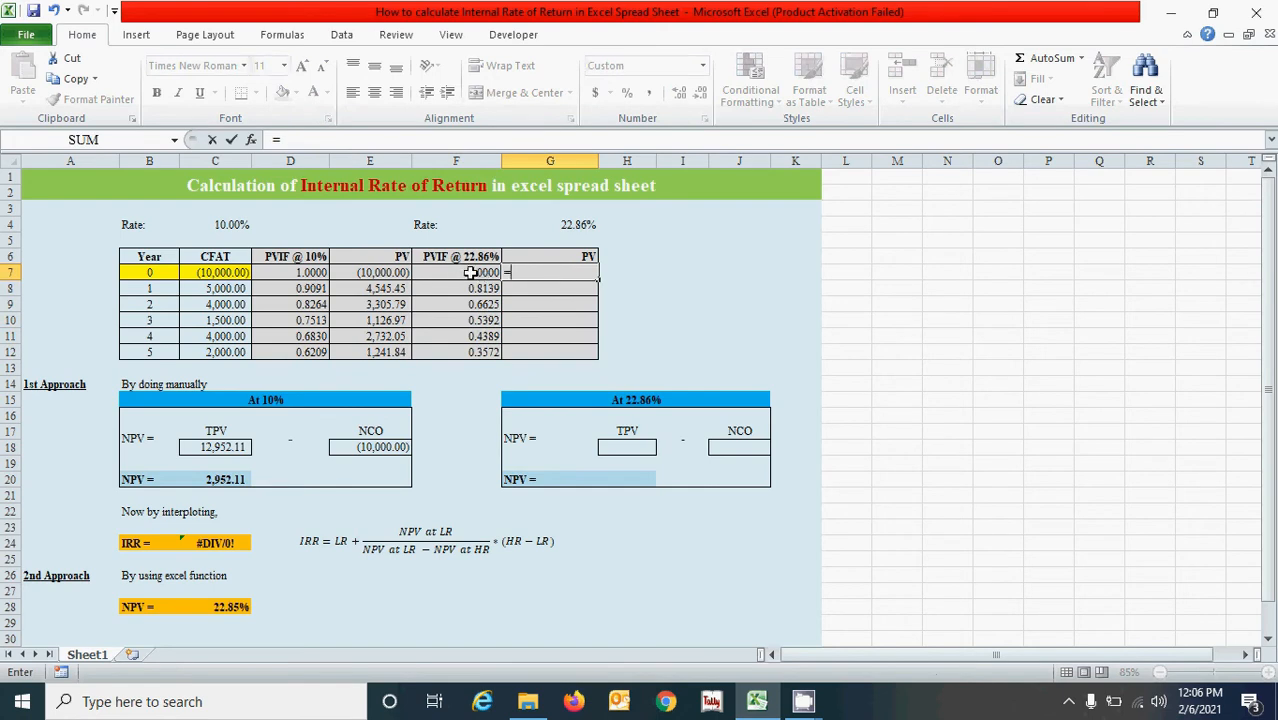
pyautogui.click(470, 272)
pyautogui.write('*')
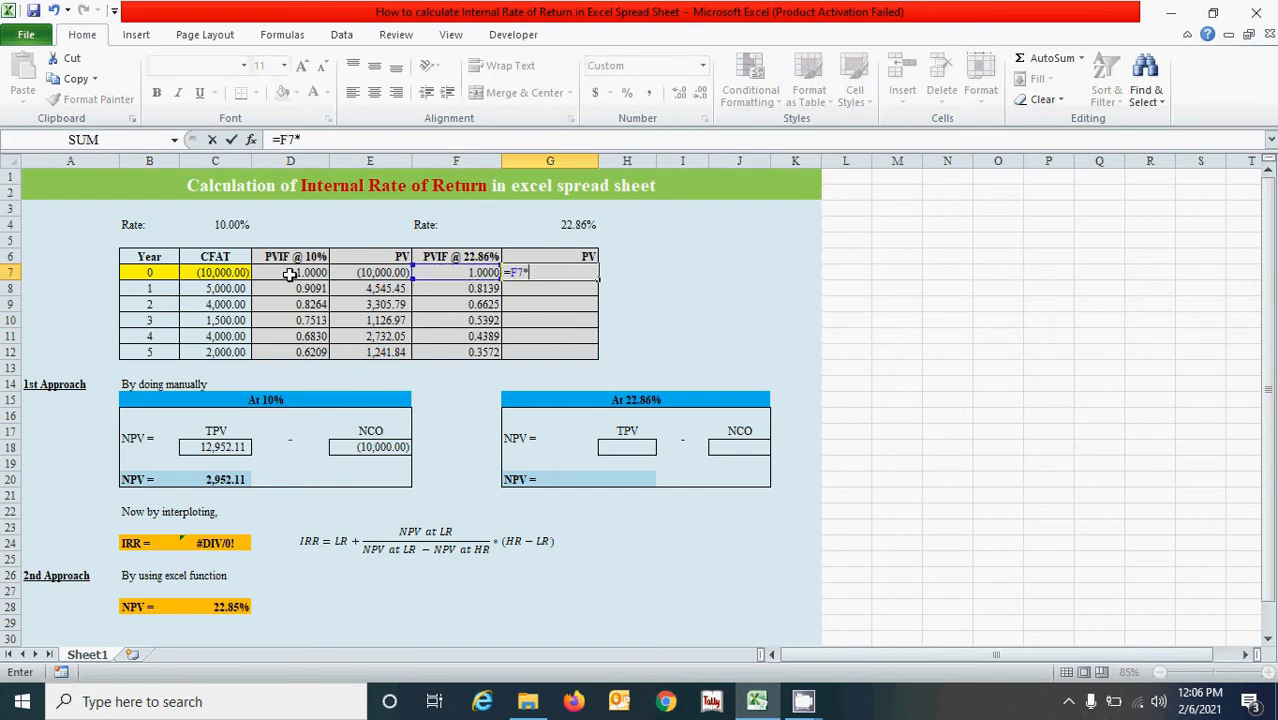
pyautogui.click(240, 272)
pyautogui.press('Return')
pyautogui.click(560, 272)
pyautogui.moveTo(598, 280); pyautogui.dragTo(596, 356)
# Enter the SUMIF formulas for TPV in H18 and NCO in J18 of the 22.86% block.
pyautogui.click(680, 304)
pyautogui.click(466, 401)
pyautogui.click(690, 338)
pyautogui.click(628, 447)
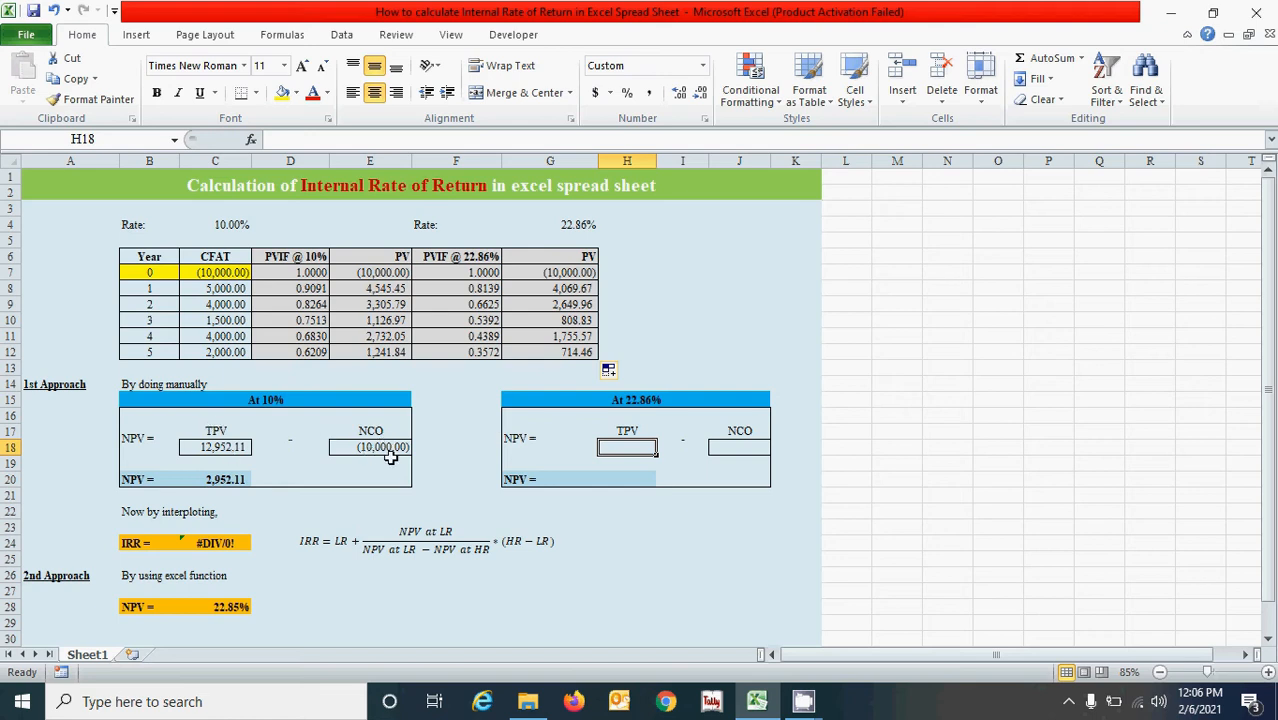
pyautogui.write('=sumi')
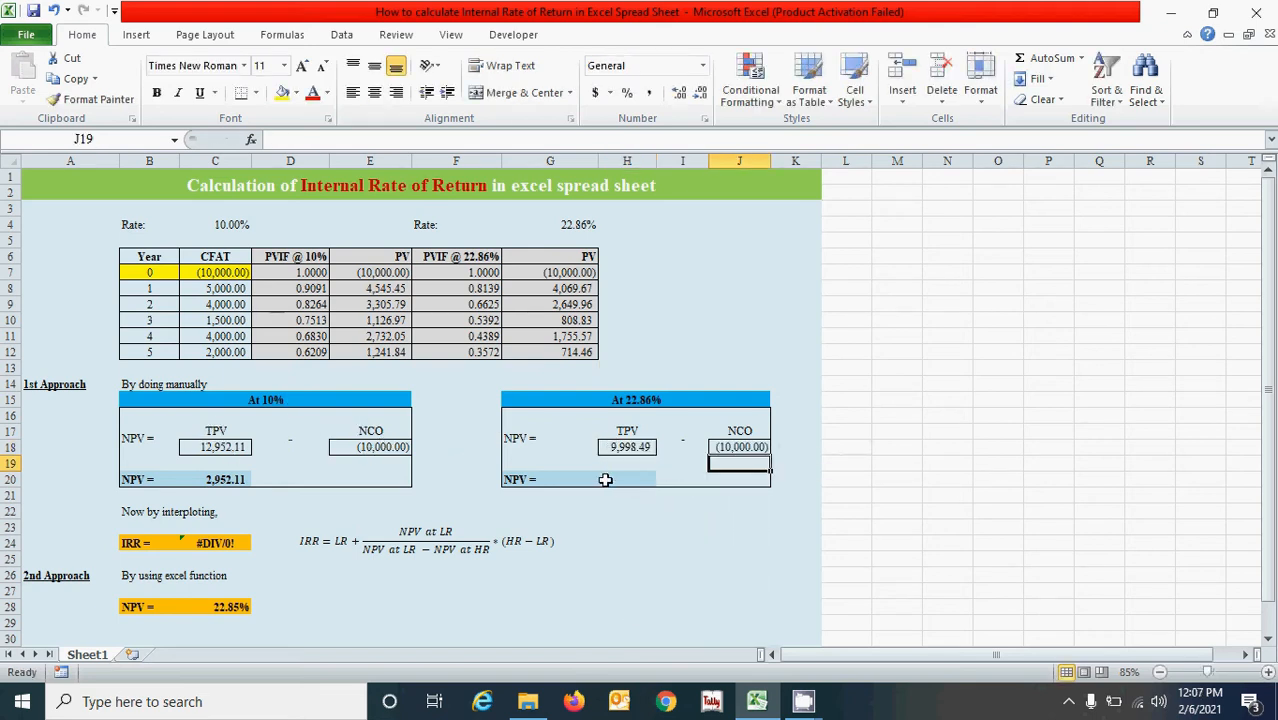
# Enter the NPV formula =SUM(H18,J18) in H20 of the 22.86% block.
pyautogui.click(610, 479)
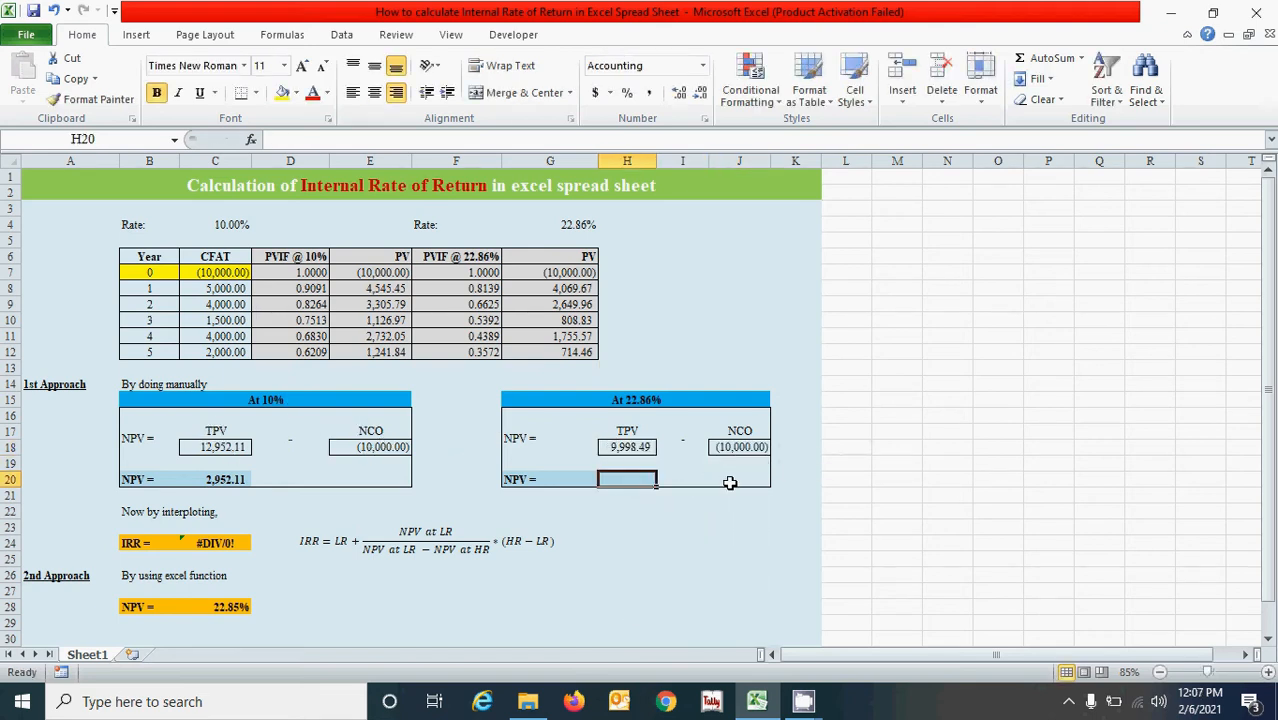
pyautogui.write('=sum')
pyautogui.press('Tab')
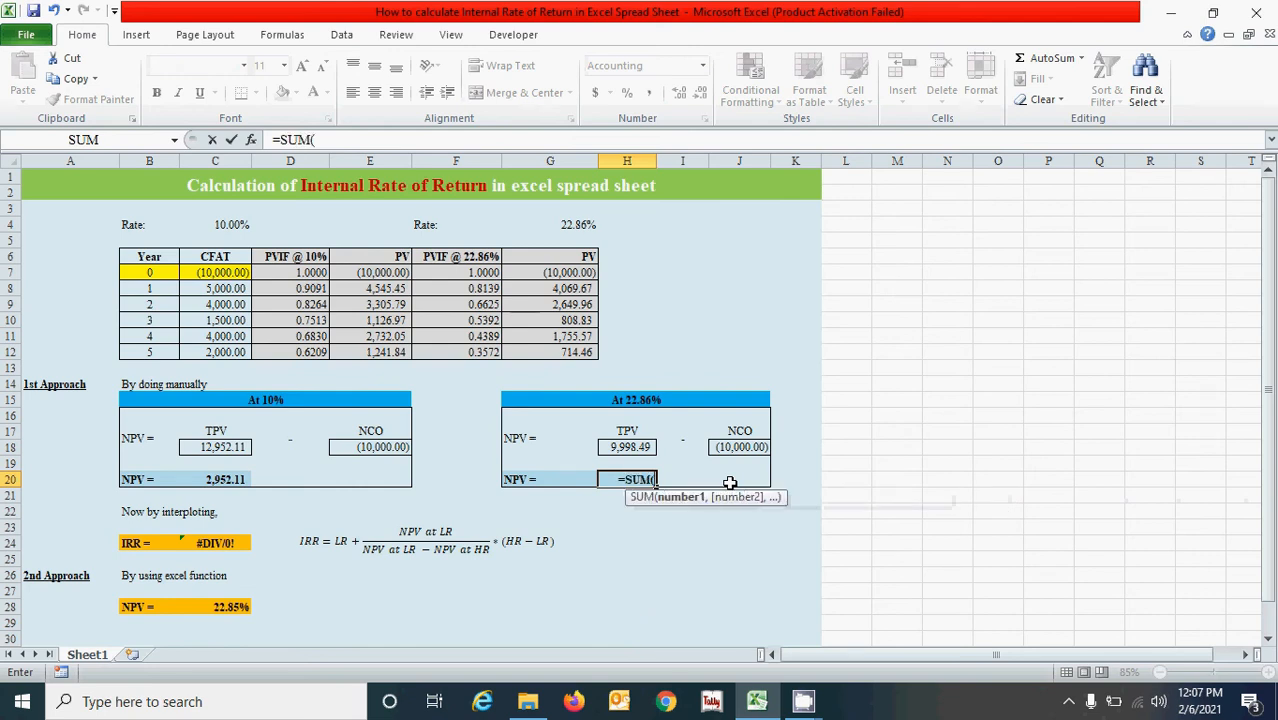
pyautogui.click(616, 448)
pyautogui.write(',')
pyautogui.click(744, 446)
pyautogui.write(')')
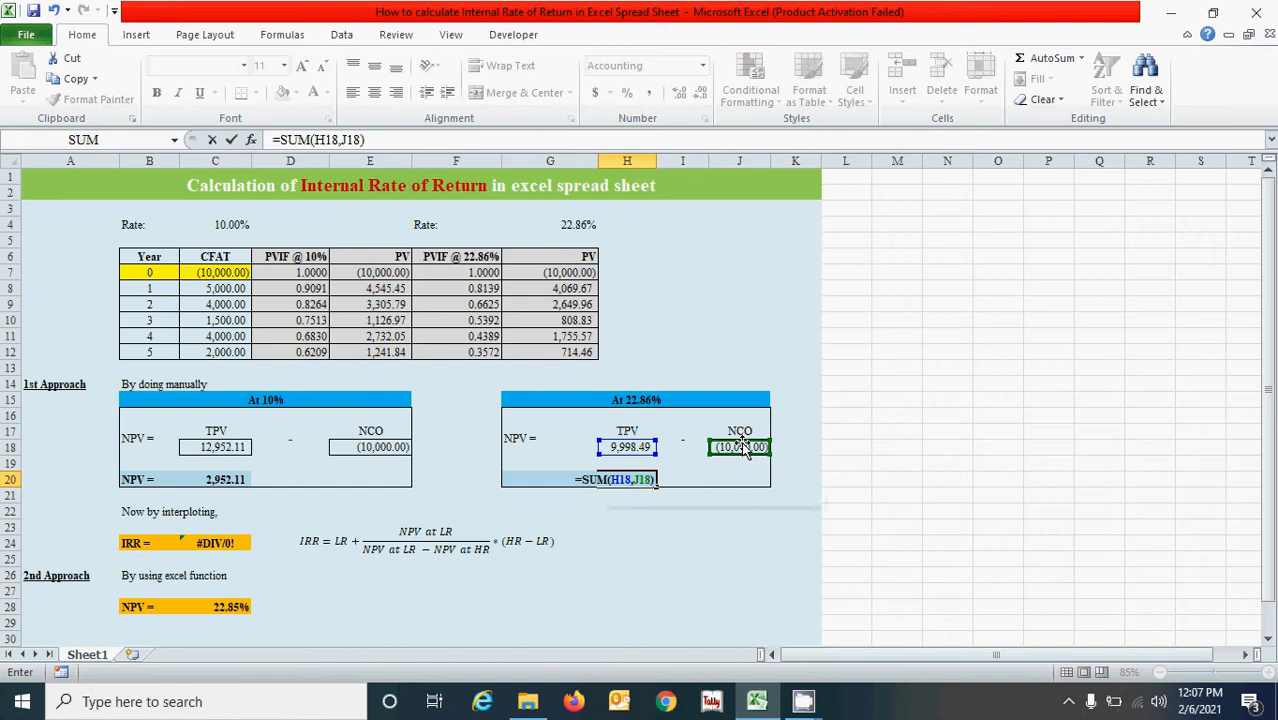
pyautogui.press('Return')
pyautogui.click(795, 543)
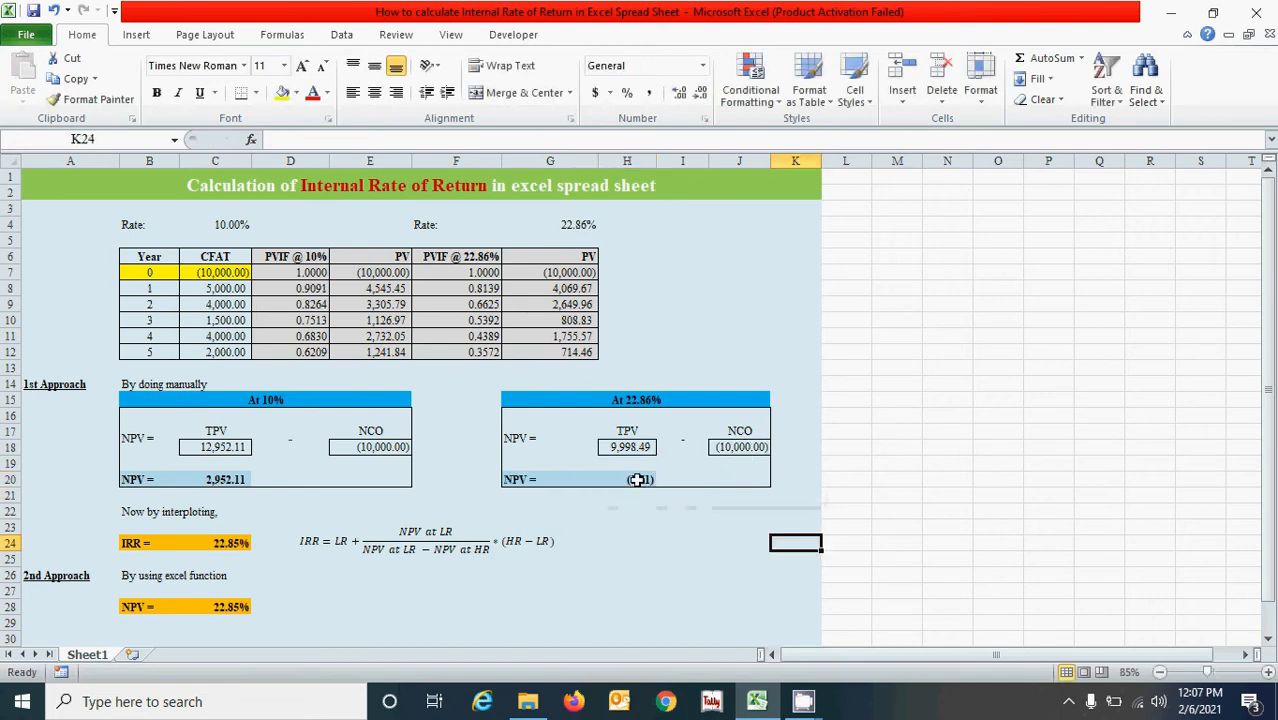
# Compare the NPVs in C20 and H20 and the two rates in C4 and G4.
pyautogui.click(636, 480)
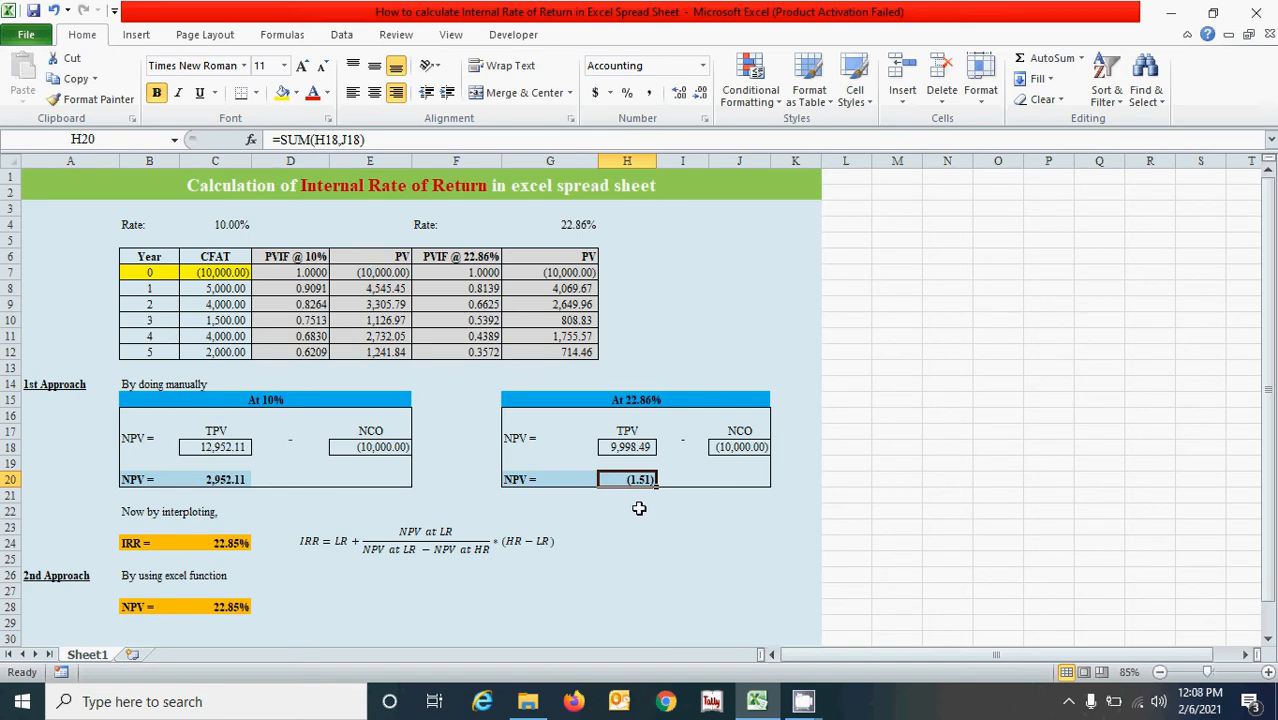
pyautogui.click(228, 495)
pyautogui.click(596, 483)
pyautogui.click(221, 476)
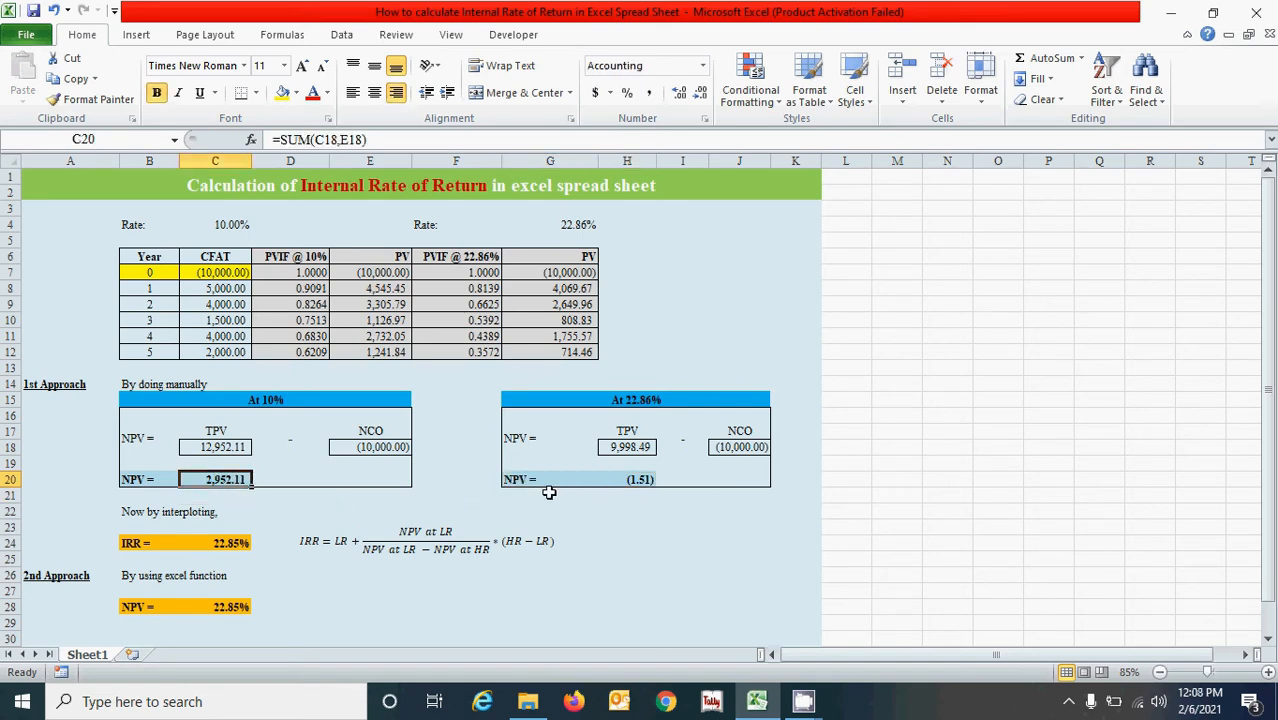
pyautogui.click(240, 223)
pyautogui.click(606, 227)
pyautogui.click(573, 223)
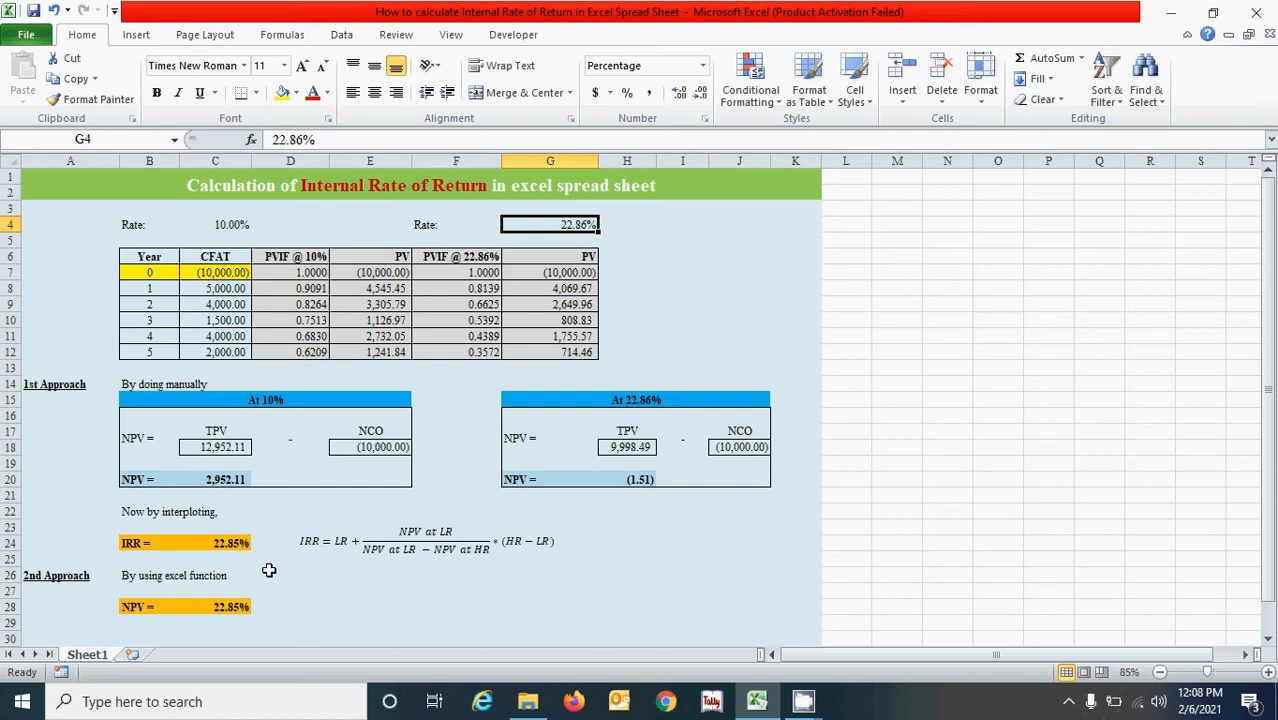
# Clear the interpolated IRR formula in C24 and start rebuilding it with the lower rate as =MIN(C4,G4)+.
pyautogui.click(244, 546)
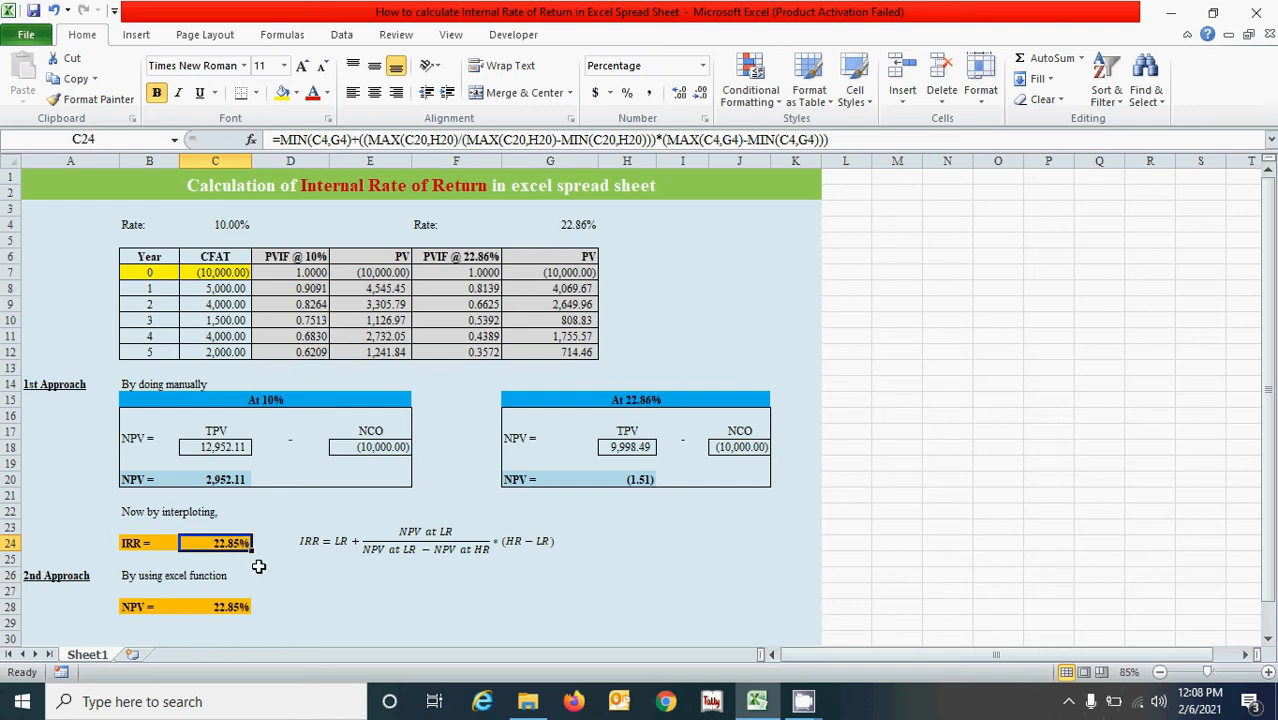
pyautogui.press('BackSpace')
pyautogui.write('=')
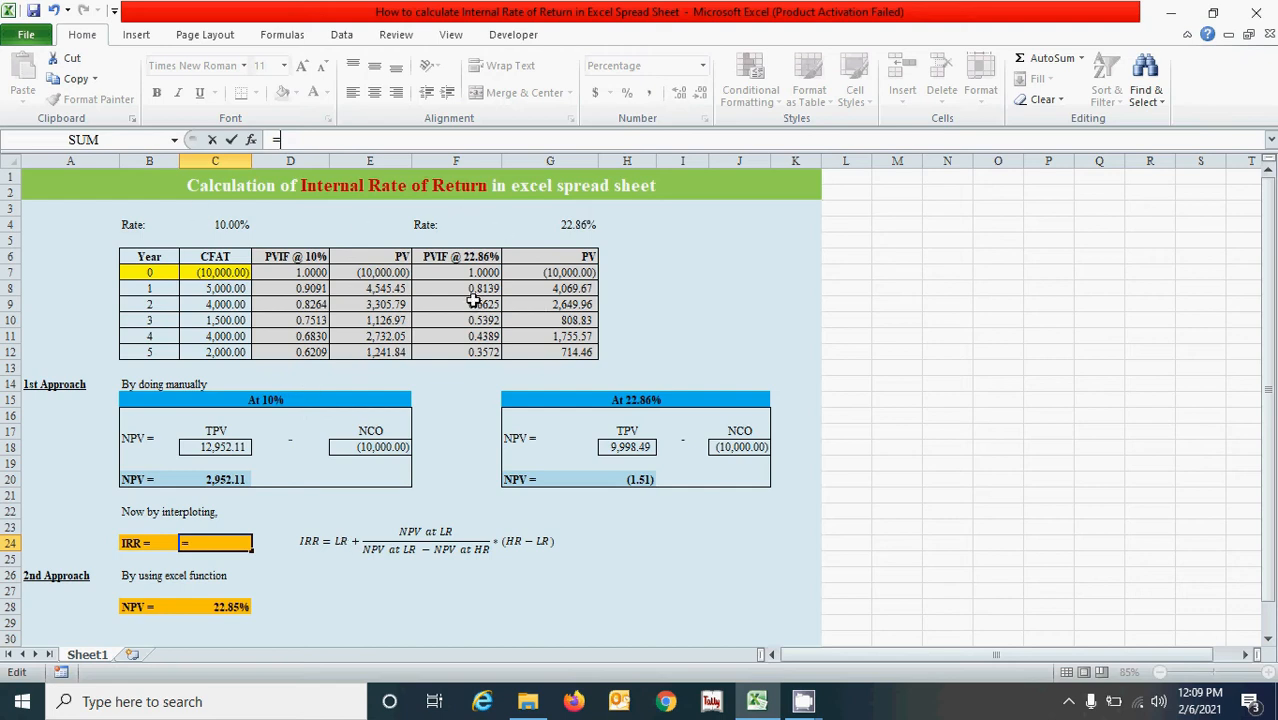
pyautogui.write('min')
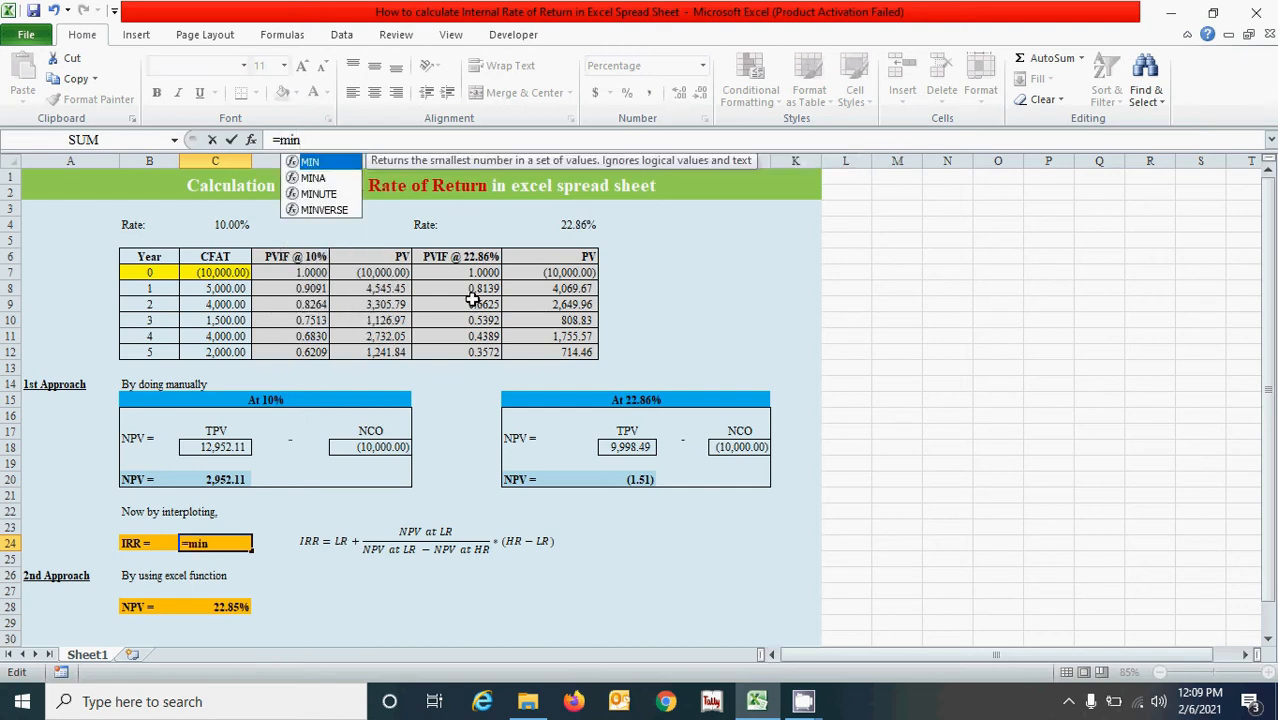
pyautogui.press('Tab')
pyautogui.click(219, 224)
pyautogui.write(',')
pyautogui.click(572, 224)
pyautogui.write(')')
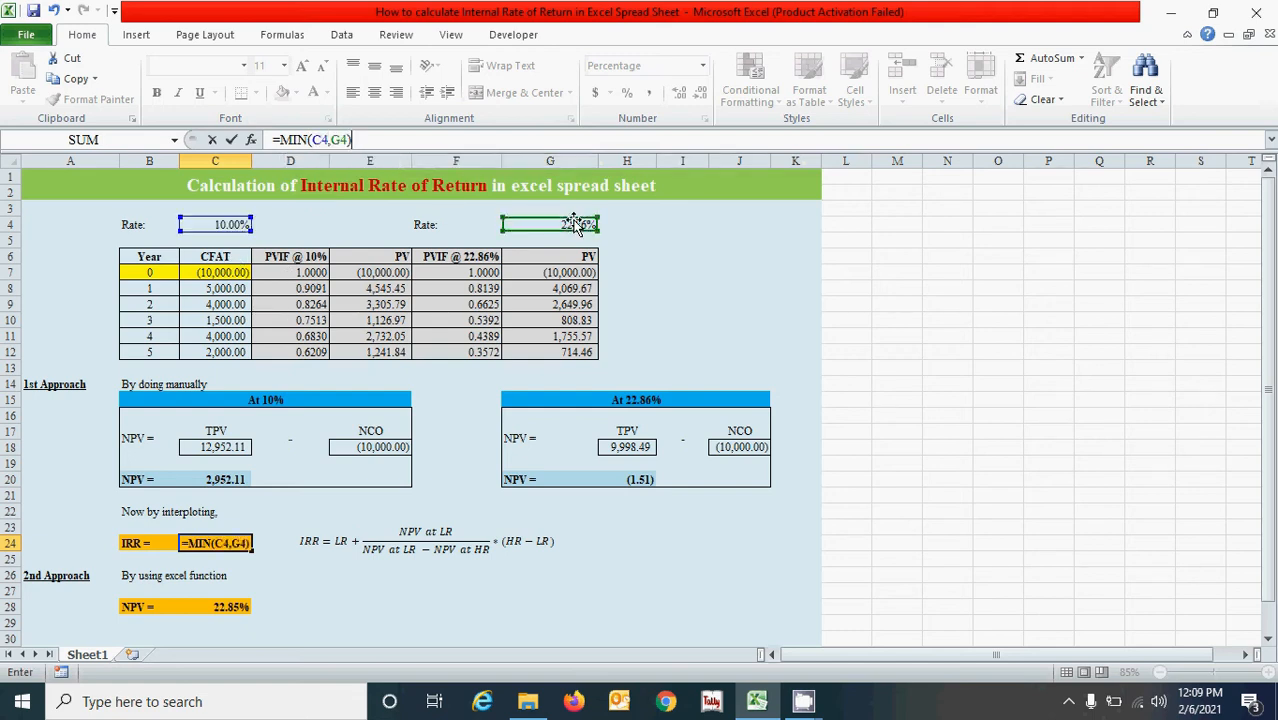
pyautogui.write('+')
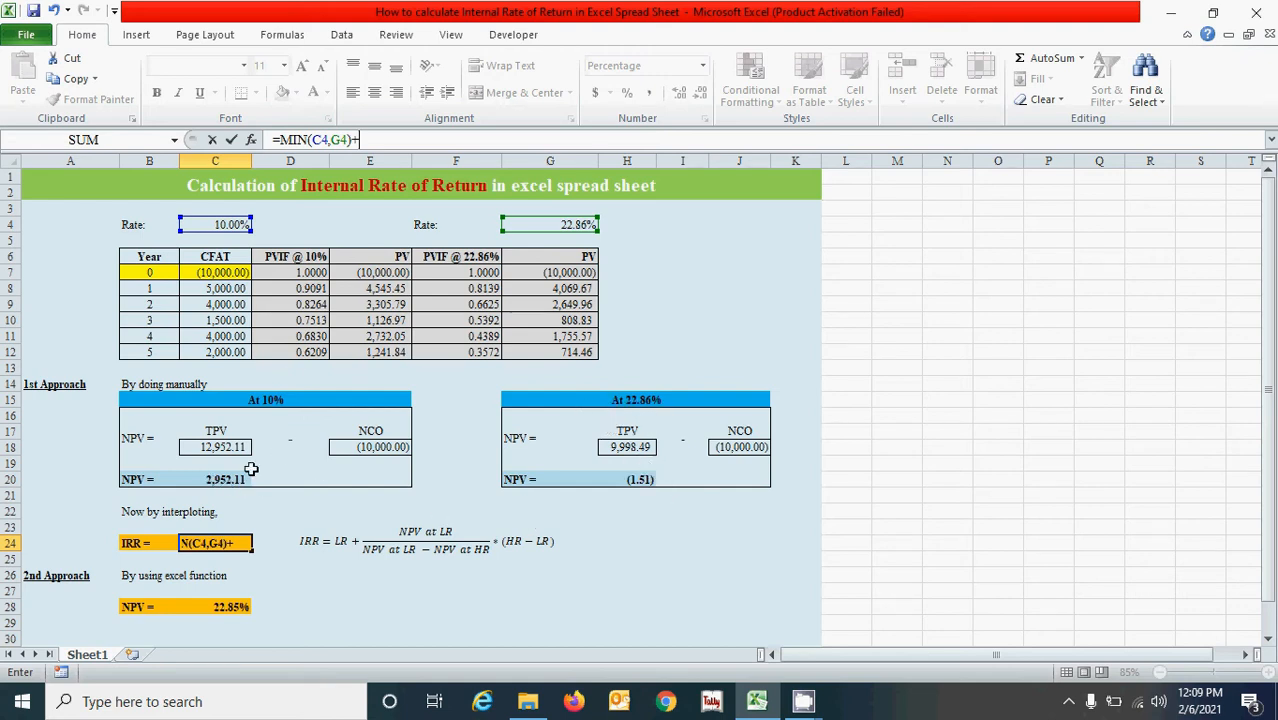
# Extend the interpolation formula in C24 with the numerator MAX(C20,H20), the NPV at the lower rate.
pyautogui.write('max')
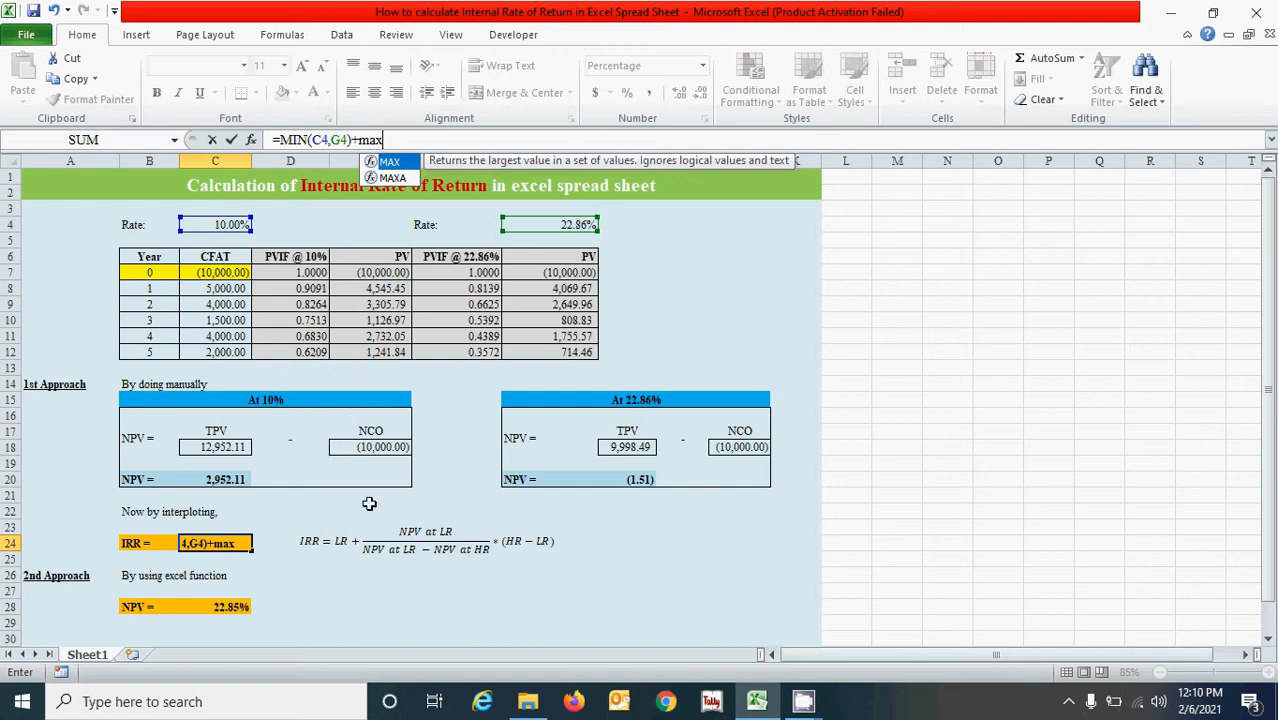
pyautogui.press('Tab')
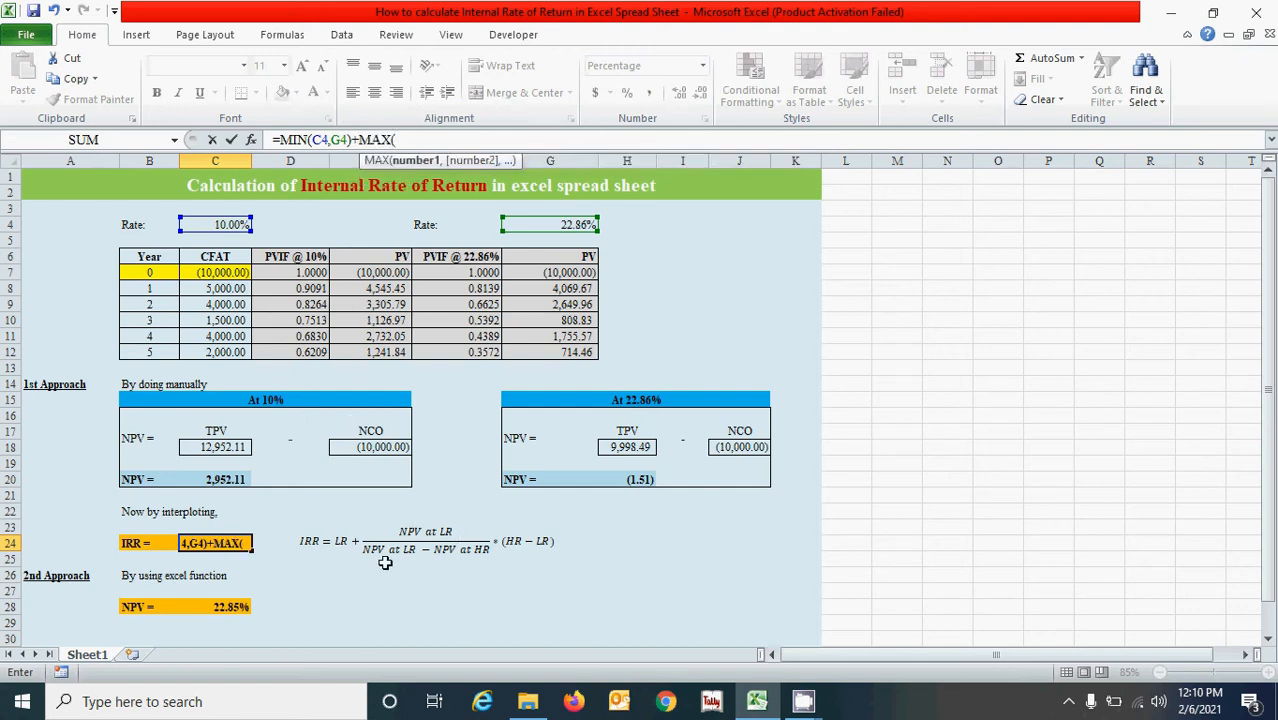
pyautogui.click(228, 482)
pyautogui.write(',')
pyautogui.click(641, 480)
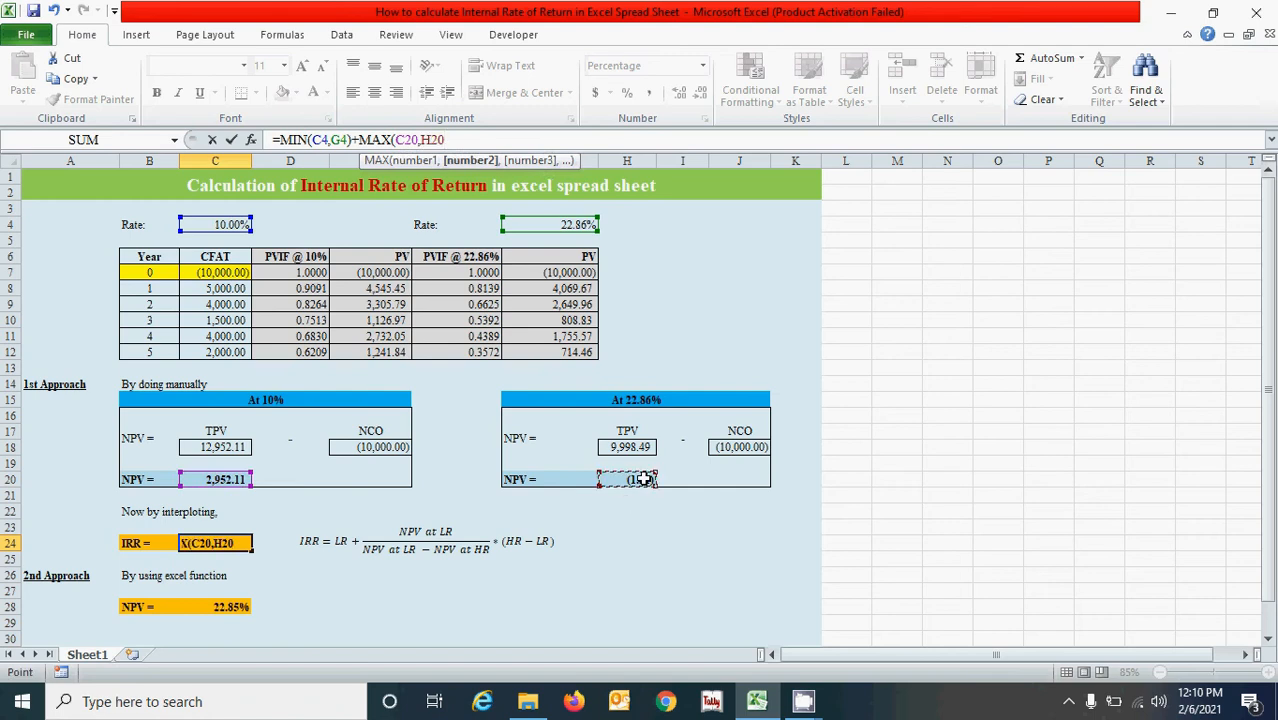
pyautogui.write(')')
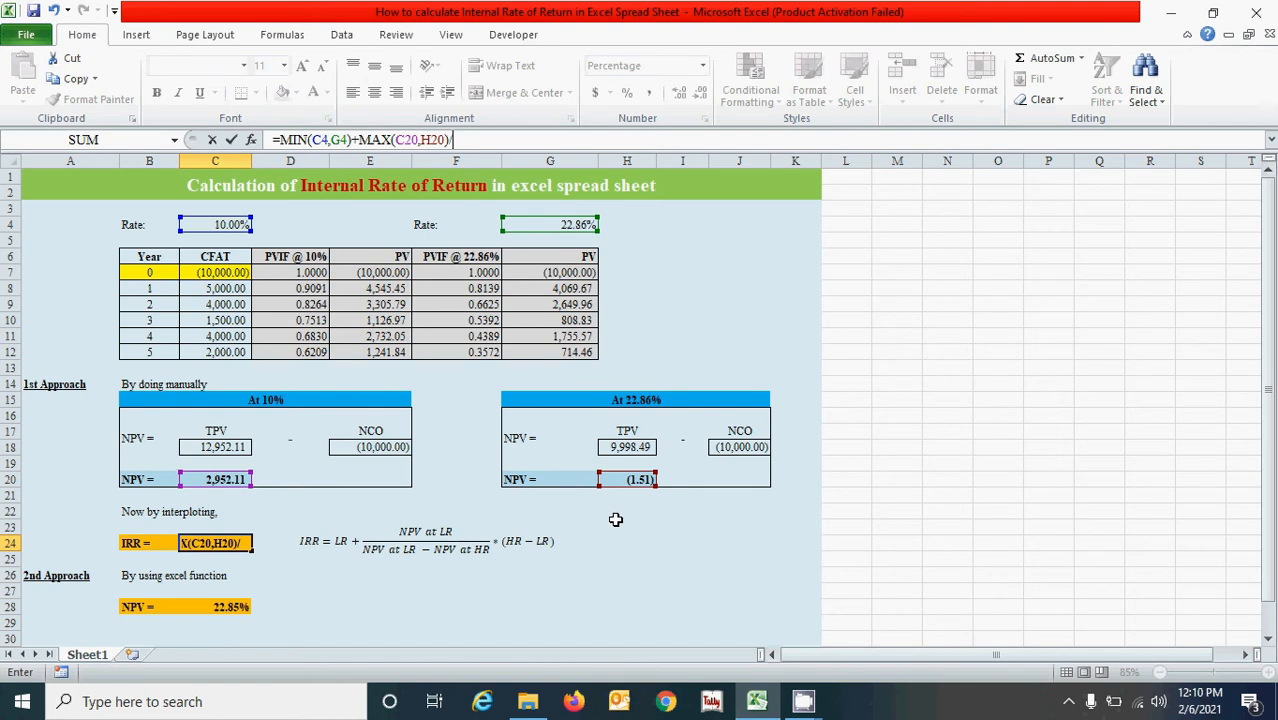
# Divide the numerator in the C24 formula by the NPV difference MAX(C20,H20)-MIN(C20,H20).
pyautogui.write('/max(')
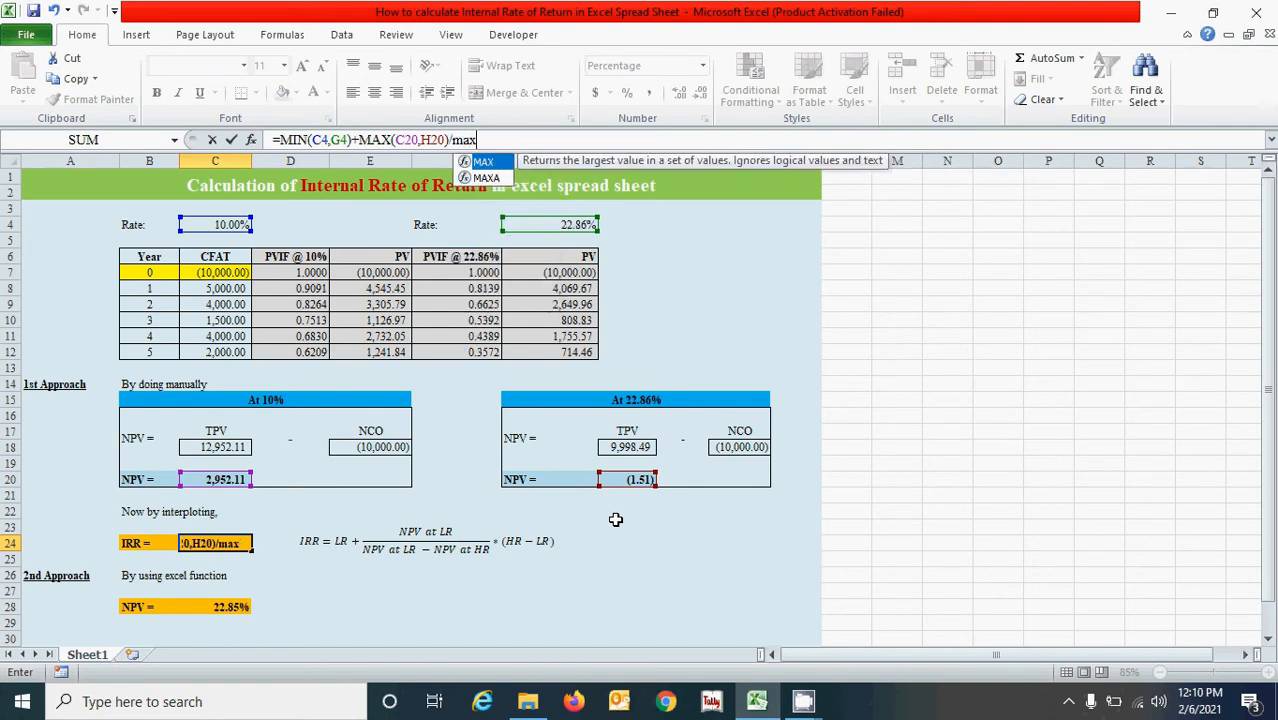
pyautogui.click(215, 478)
pyautogui.write(',')
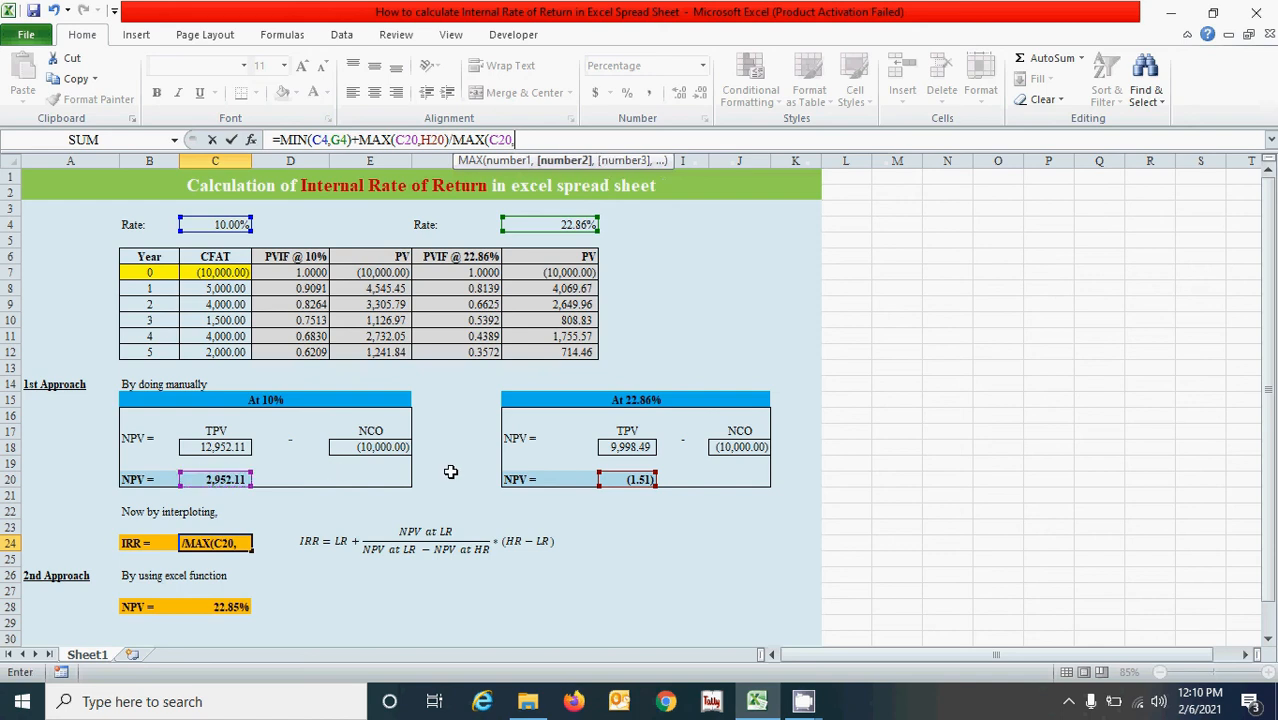
pyautogui.click(637, 480)
pyautogui.write(')-')
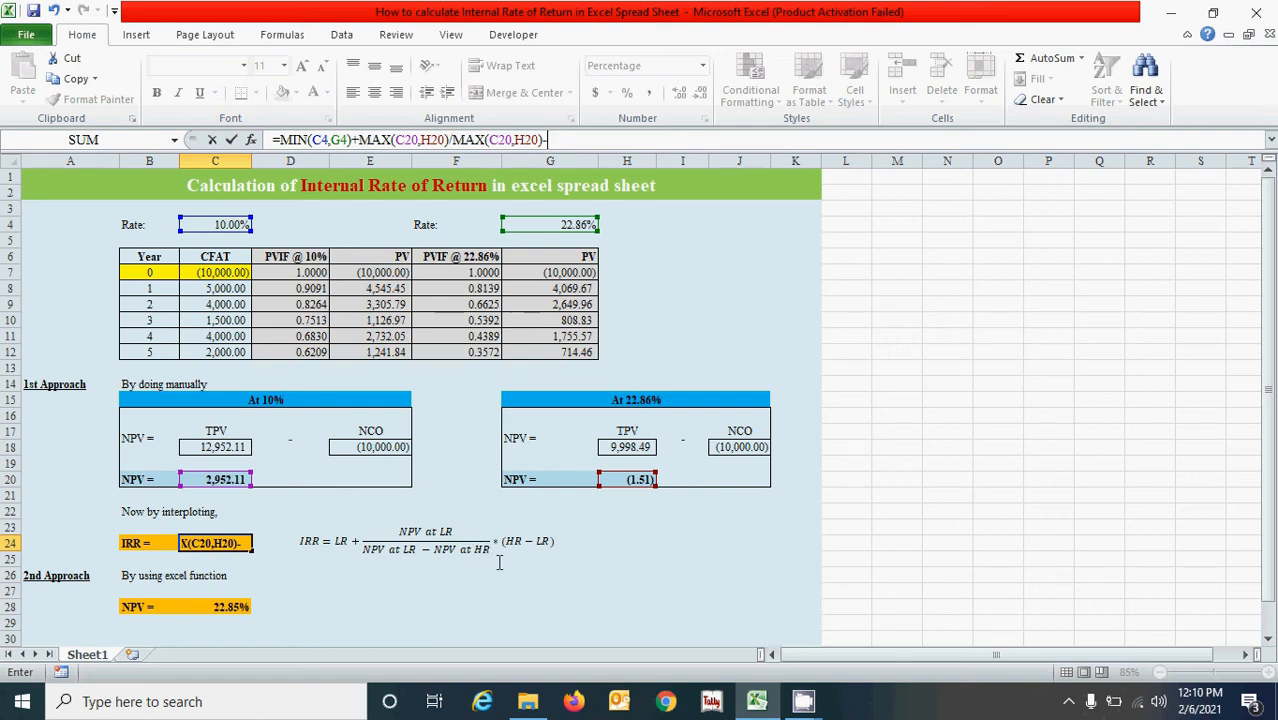
pyautogui.write('MIN(')
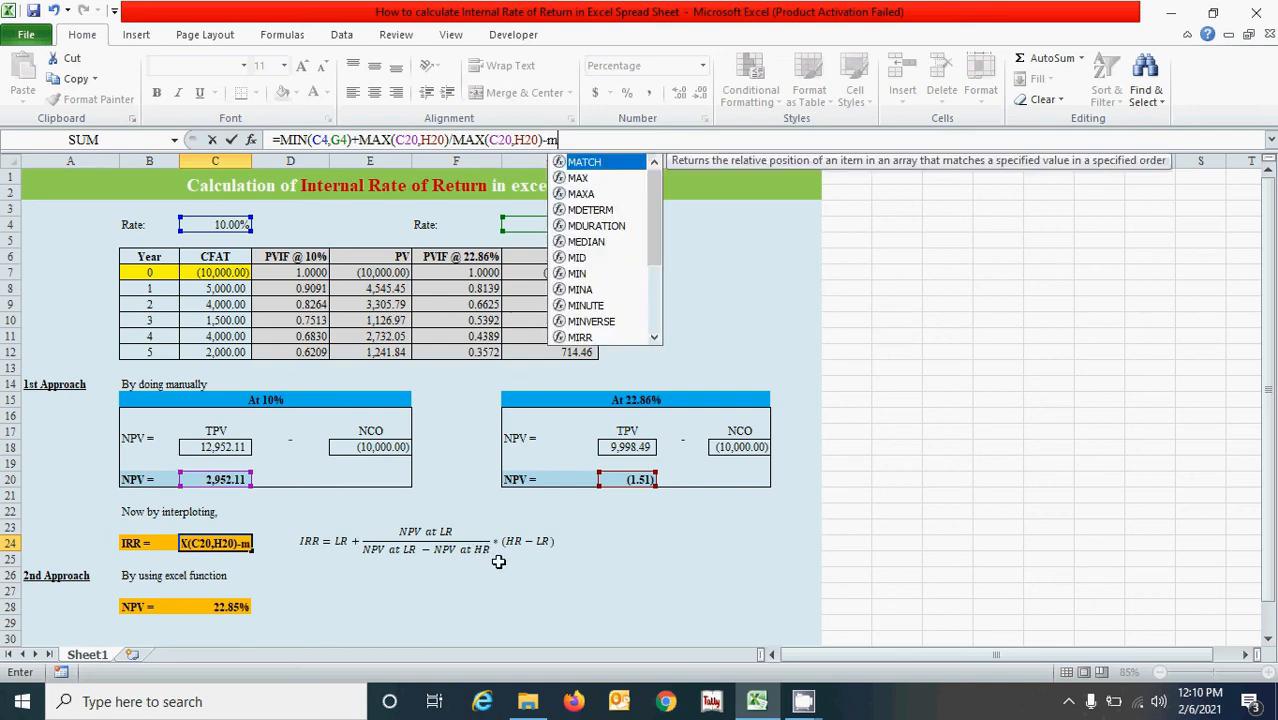
pyautogui.click(215, 479)
pyautogui.write(',')
pyautogui.click(618, 479)
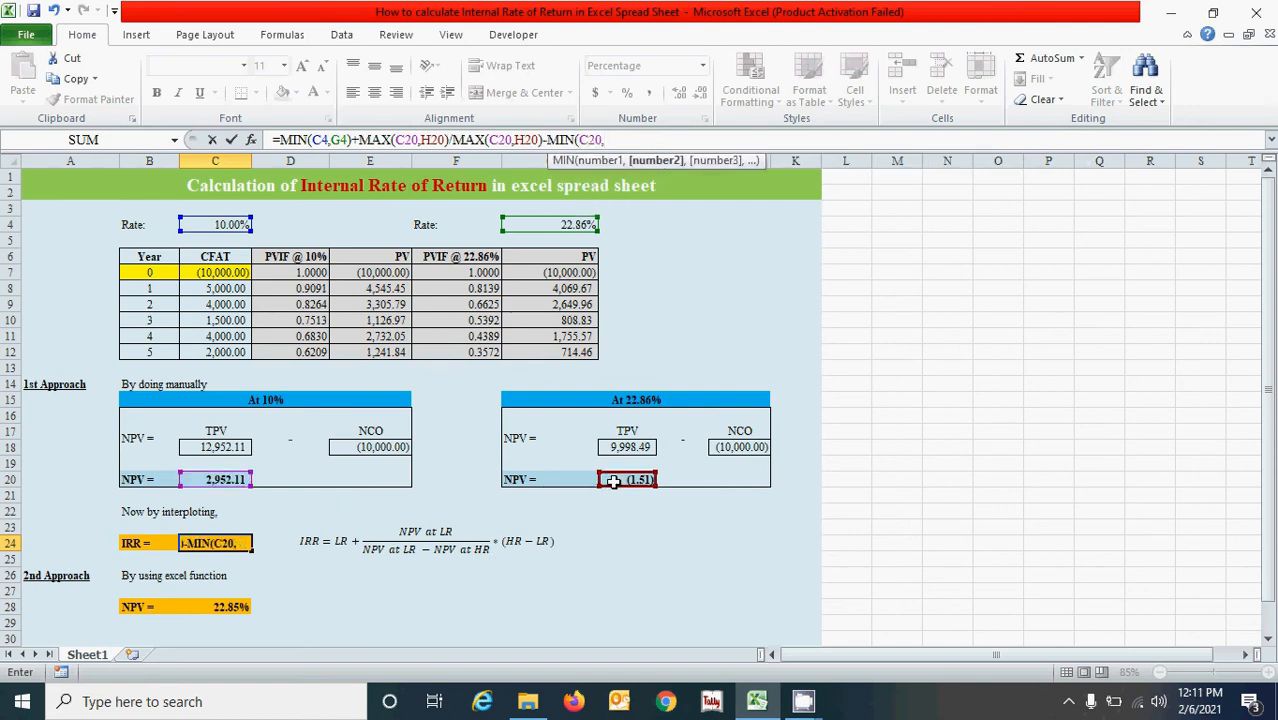
pyautogui.write(')')
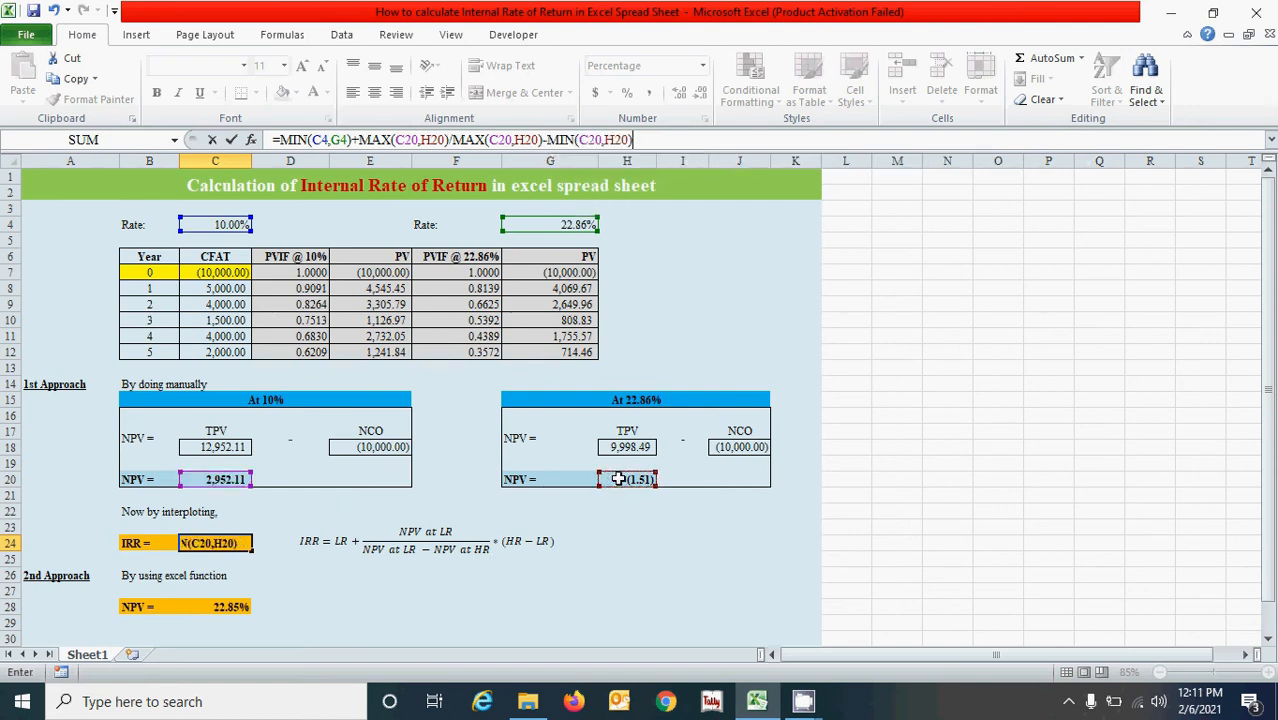
# Enclose the whole NPV fraction in the C24 formula, from MAX(C20,H20) to MIN(C20,H20), in parentheses.
pyautogui.click(359, 140)
pyautogui.write('(')
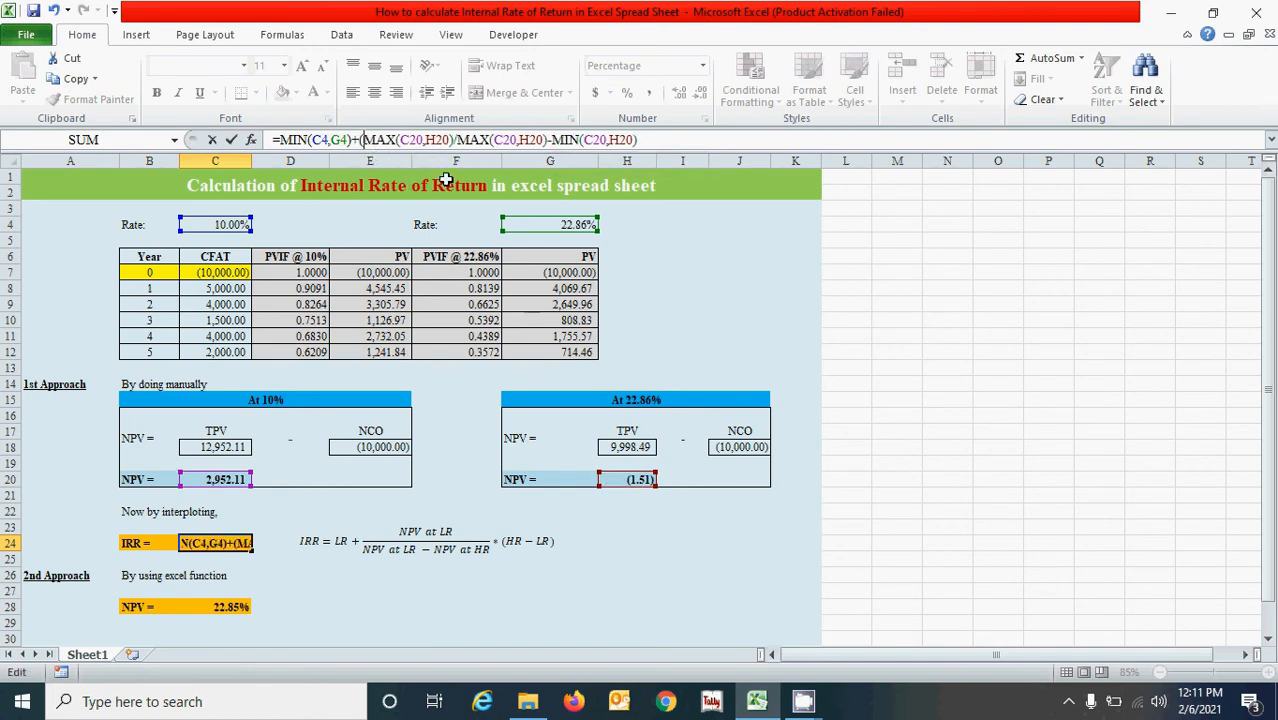
pyautogui.click(664, 140)
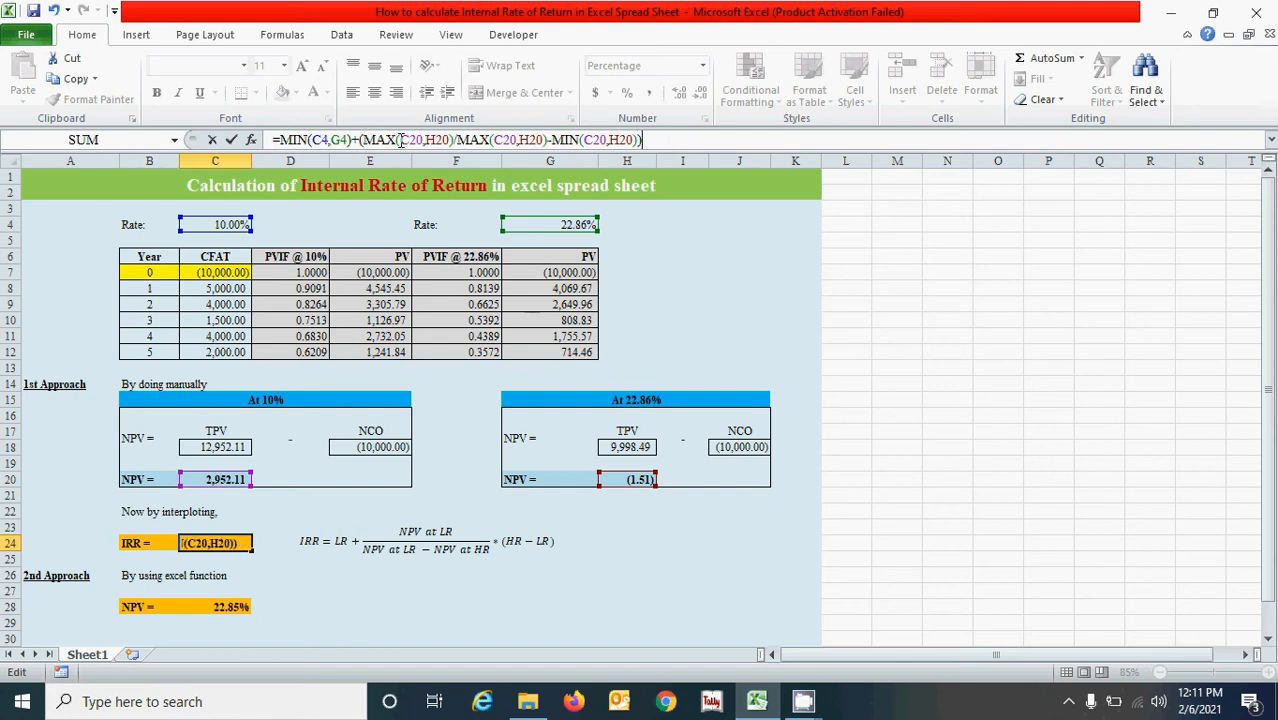
# Multiply the NPV fraction in the C24 formula by the rate difference (MAX(C4,G4)-MIN(C4,G4).
pyautogui.write('*')
pyautogui.write('(MAX(')
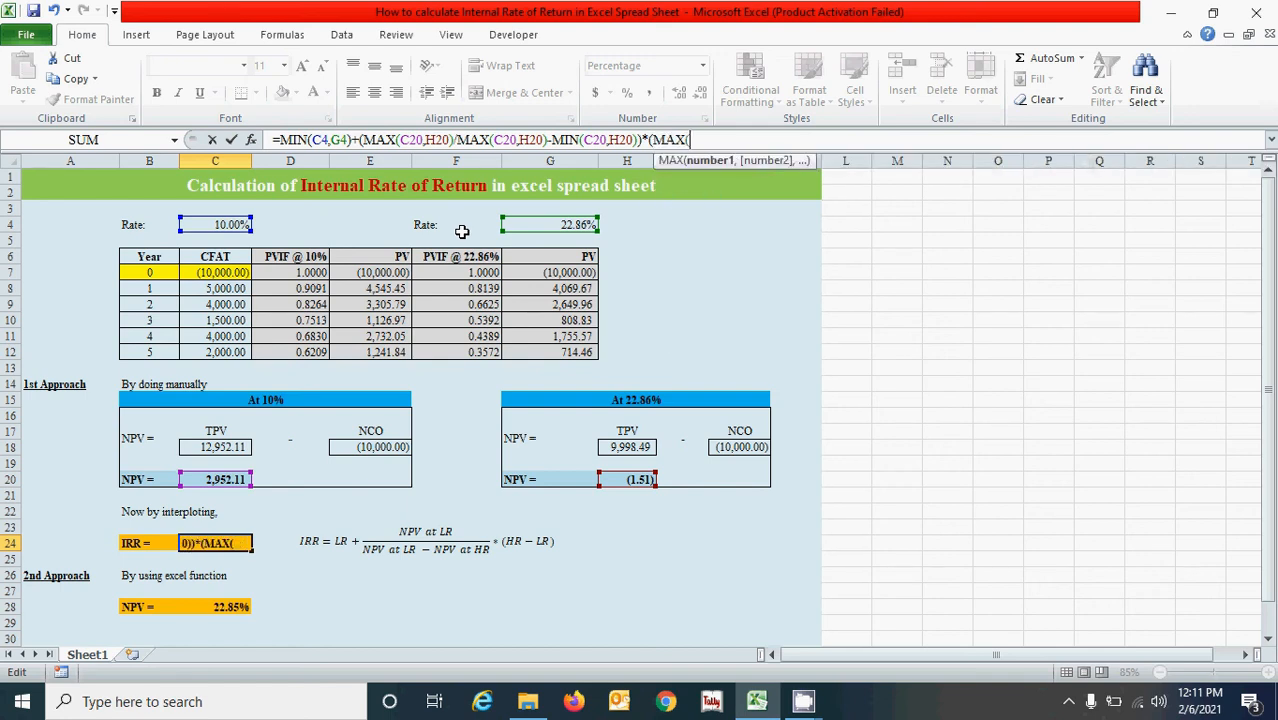
pyautogui.click(220, 225)
pyautogui.write(',')
pyautogui.write(')-')
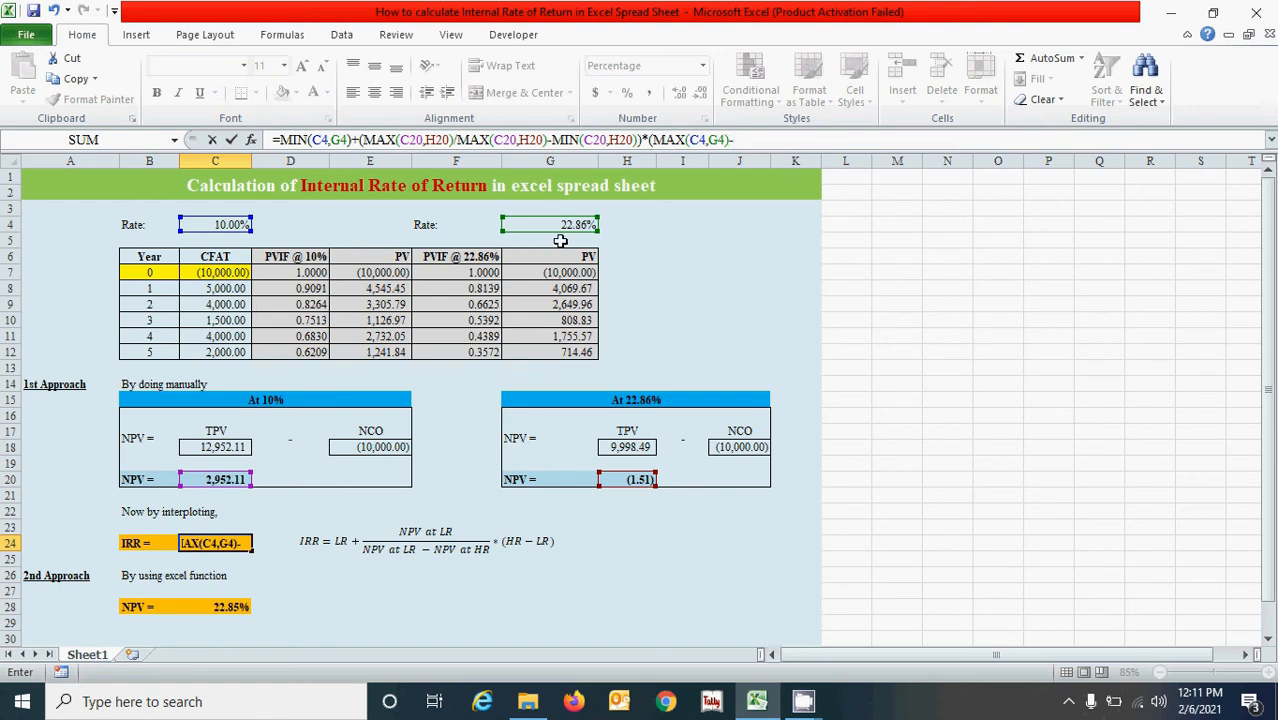
pyautogui.write('min')
pyautogui.press('Tab')
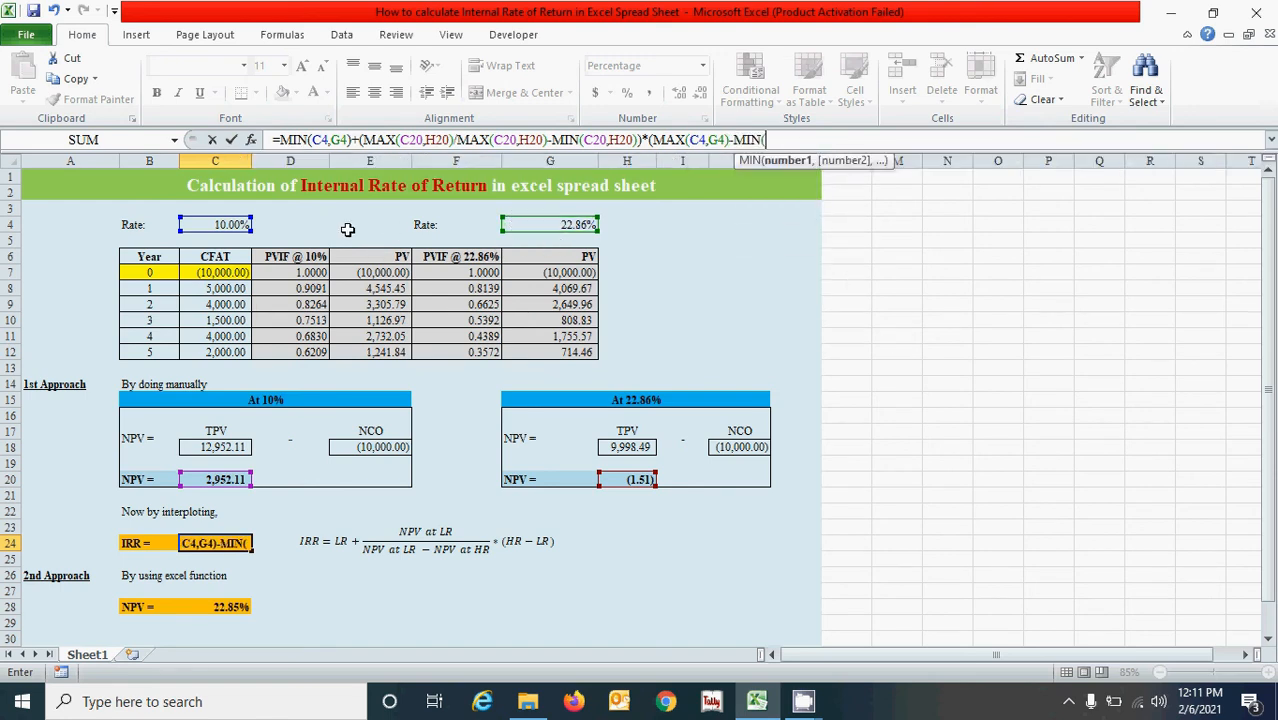
pyautogui.click(227, 224)
pyautogui.write(',')
pyautogui.click(578, 226)
pyautogui.write(')')
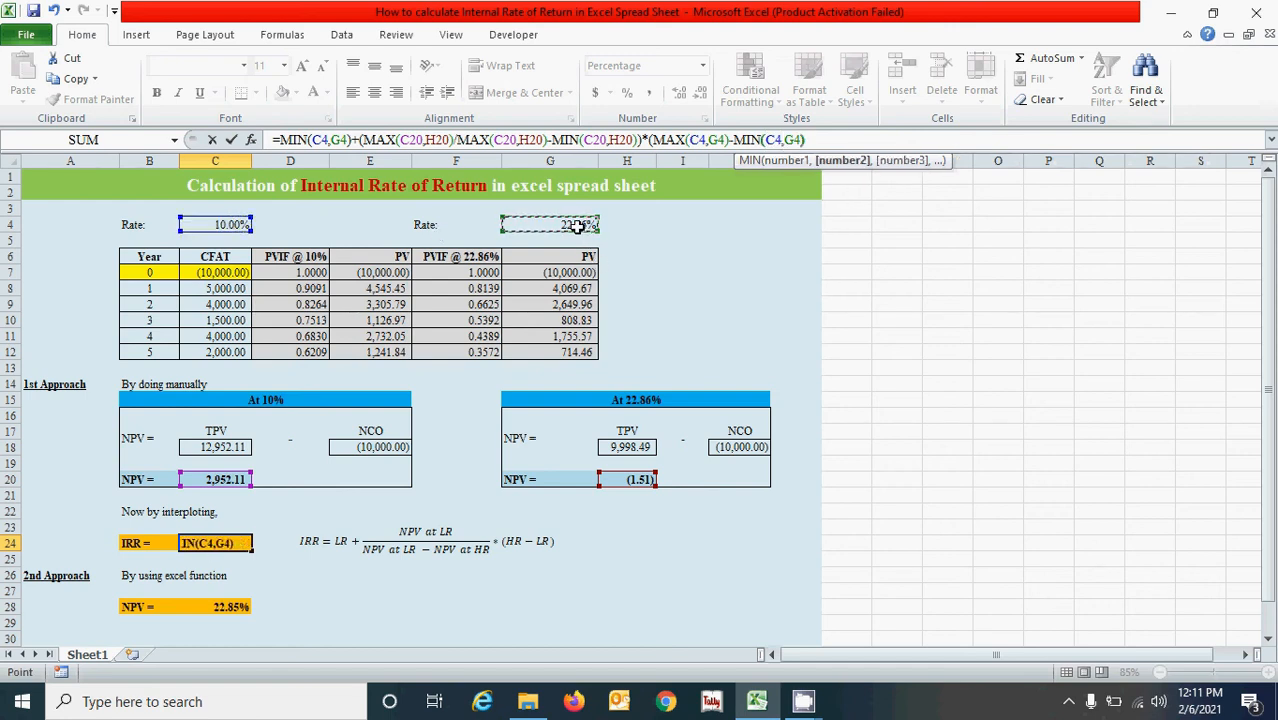
# Bracket the denominator and finish C24 as =MIN(C4,G4)+(MAX(C20,H20)/(MAX(C20,H20)-MIN(C20,H20)))*(MAX(C4,G4)-MIN(C4,G4)).
pyautogui.click(860, 140)
pyautogui.write(')')
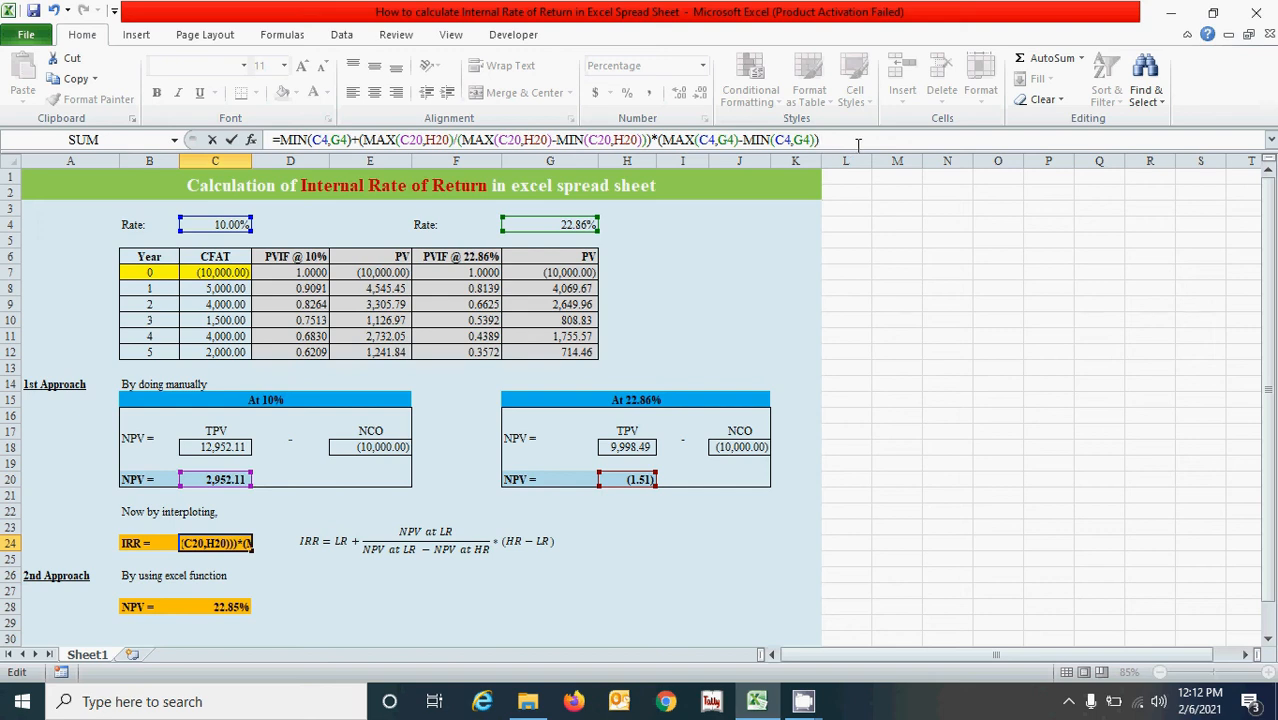
pyautogui.press('Return')
# Review the interpolated IRR result in C24 and its completed formula.
pyautogui.click(480, 603)
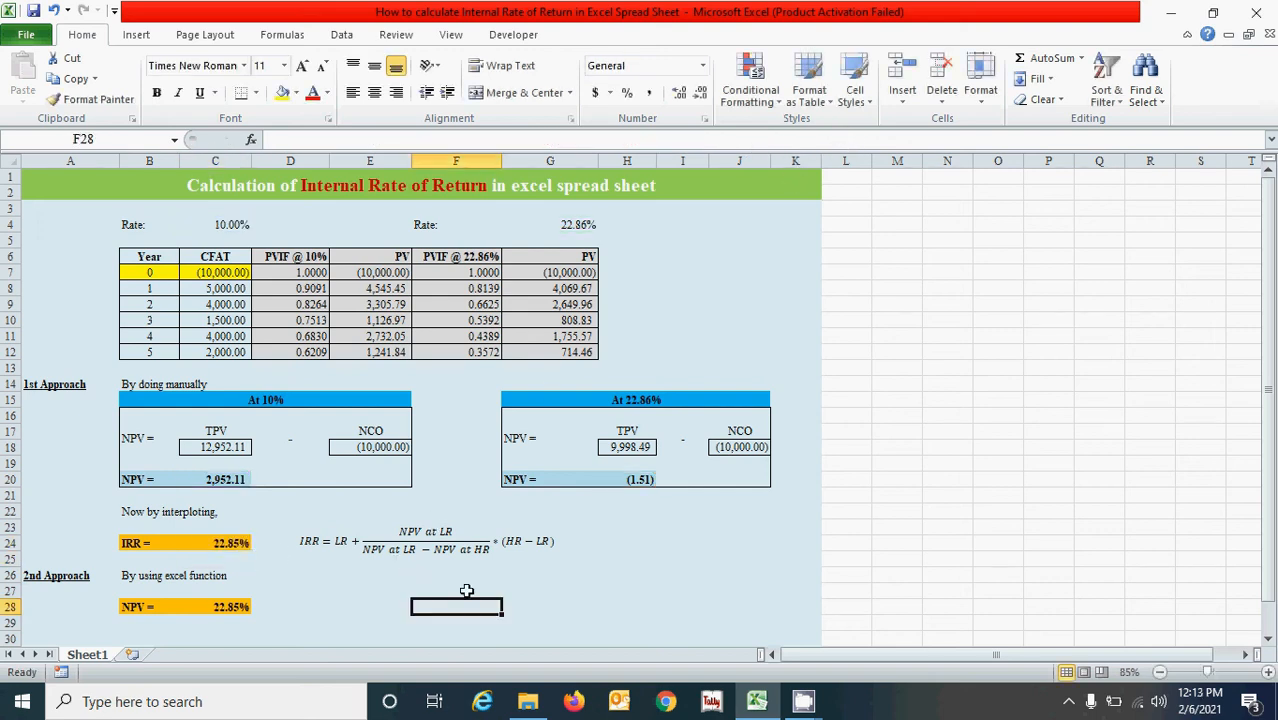
pyautogui.click(235, 542)
pyautogui.click(540, 591)
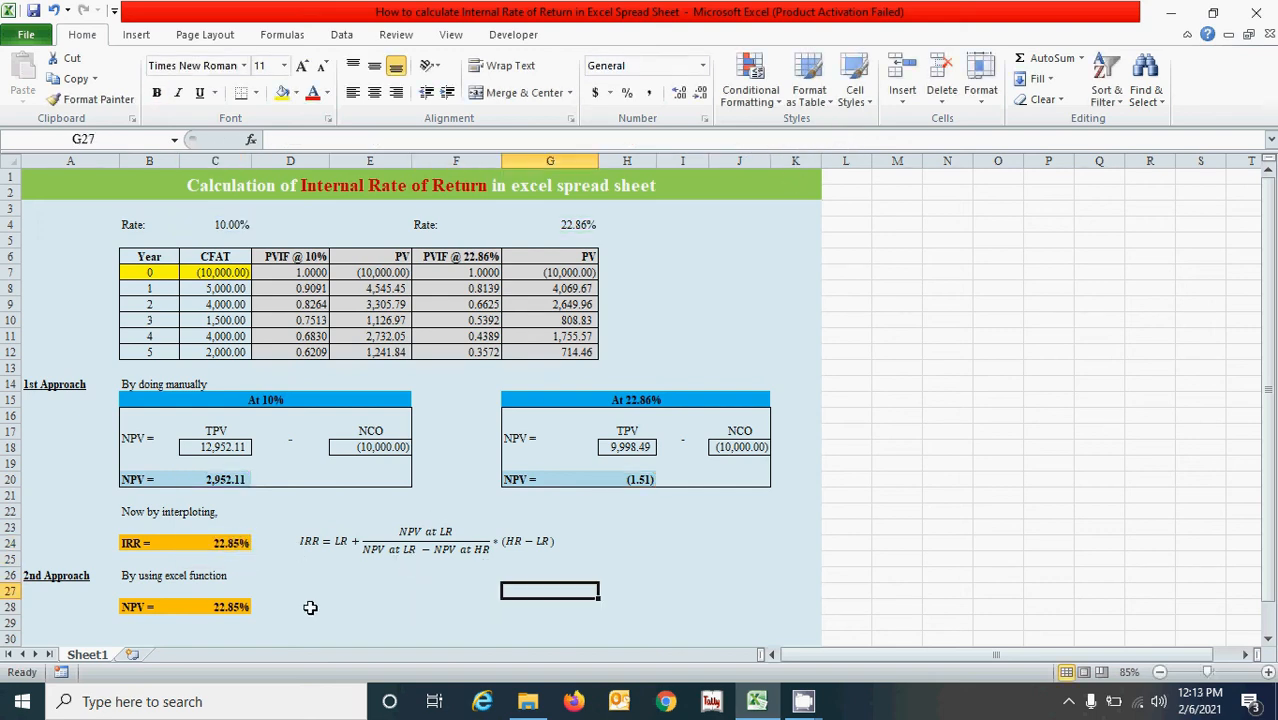
pyautogui.click(353, 591)
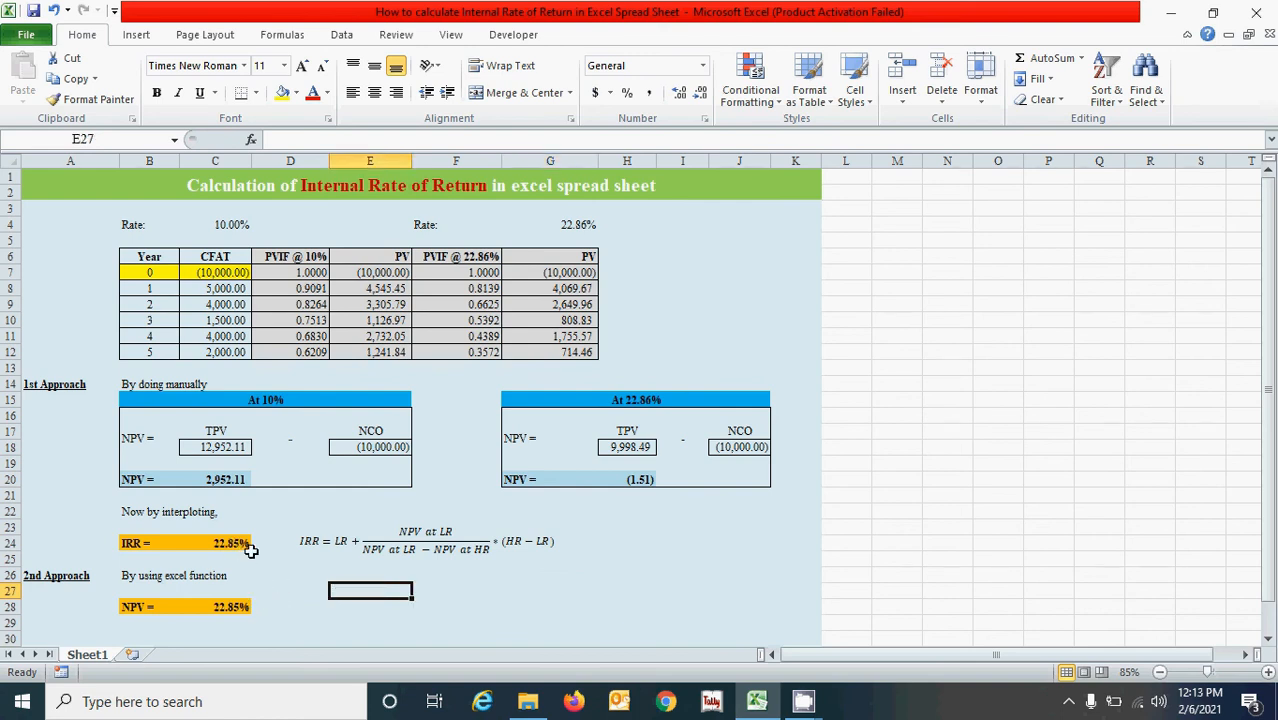
pyautogui.click(222, 545)
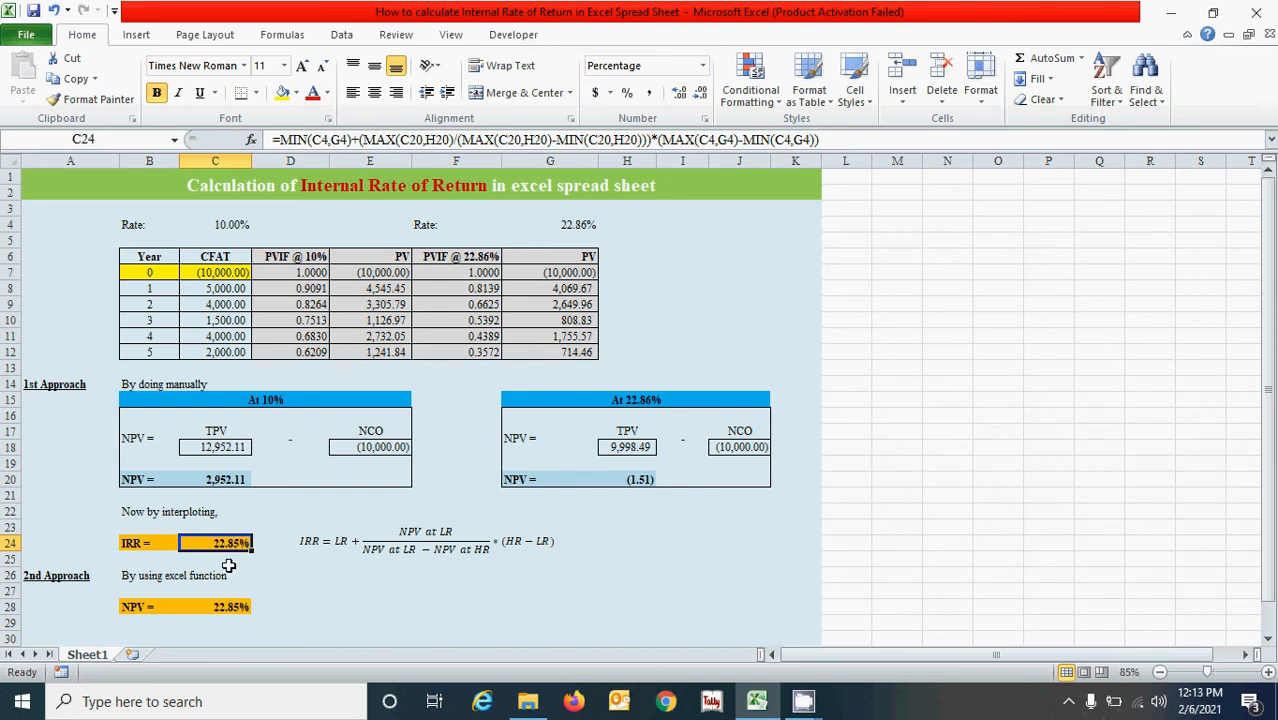
pyautogui.click(358, 612)
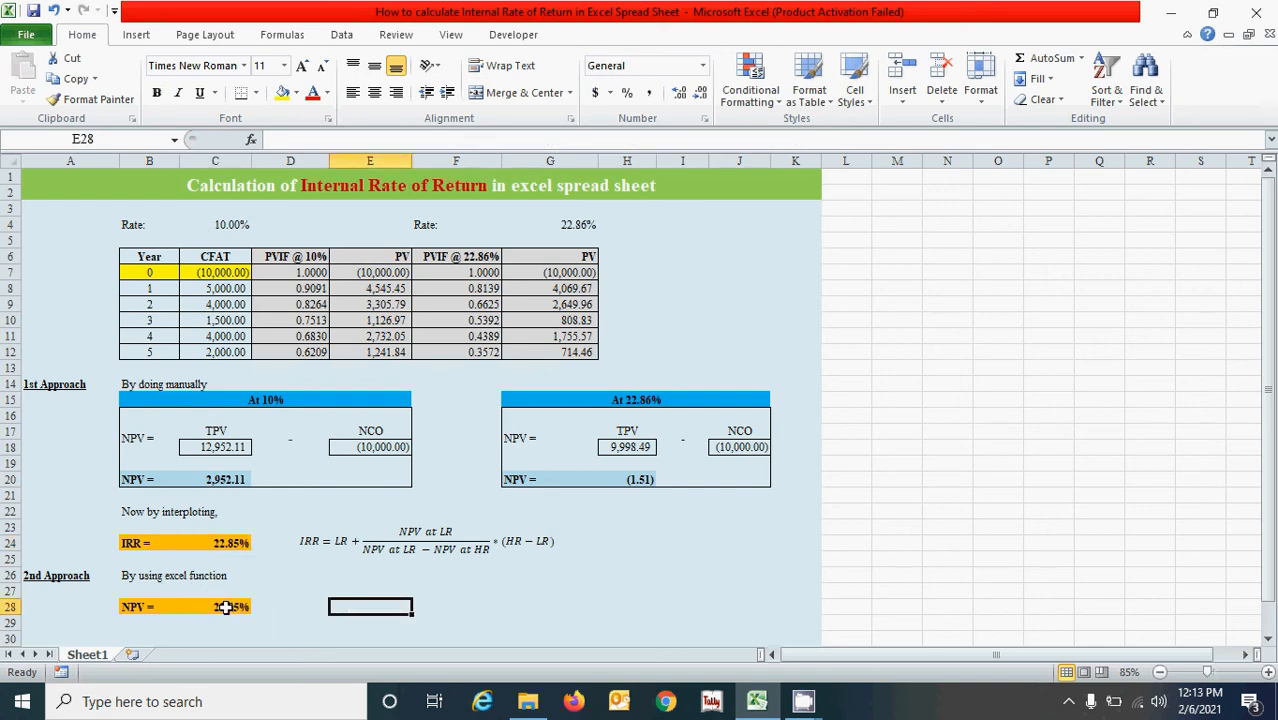
# Clear C28 and start an IRR formula there with the absolute cash flow range $C$7:$C$12 as its values.
pyautogui.click(226, 607)
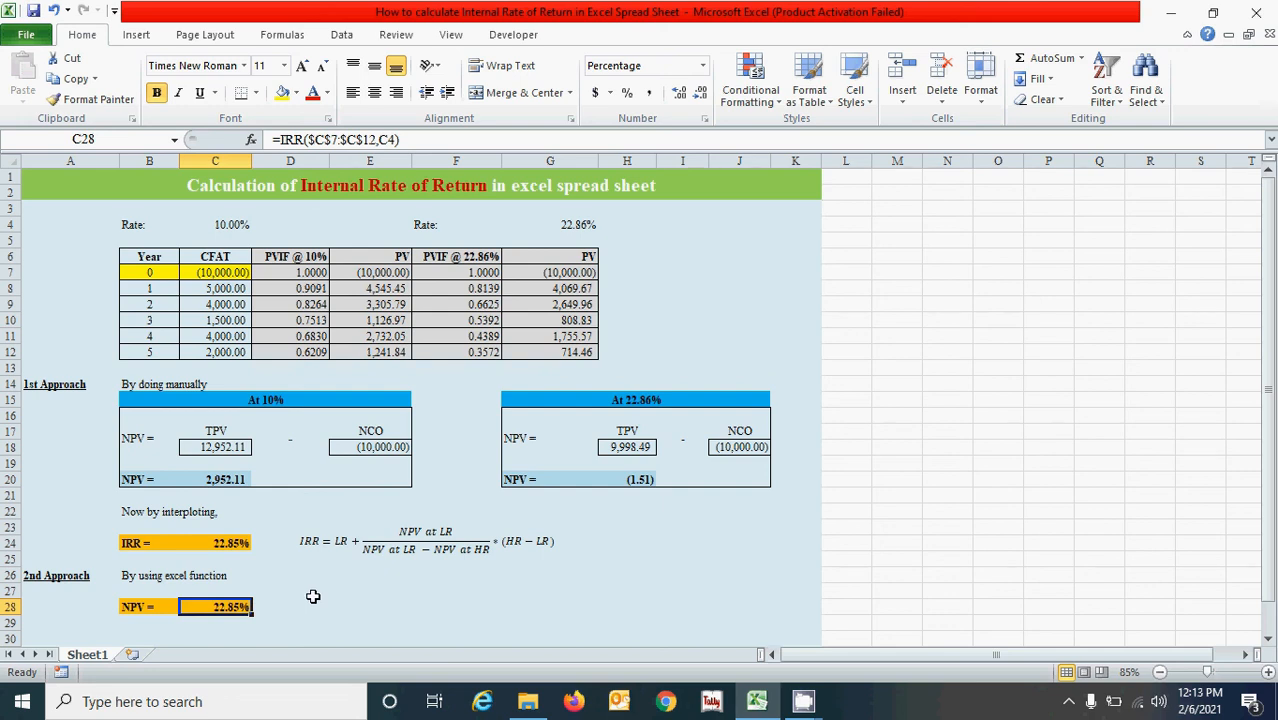
pyautogui.press('BackSpace')
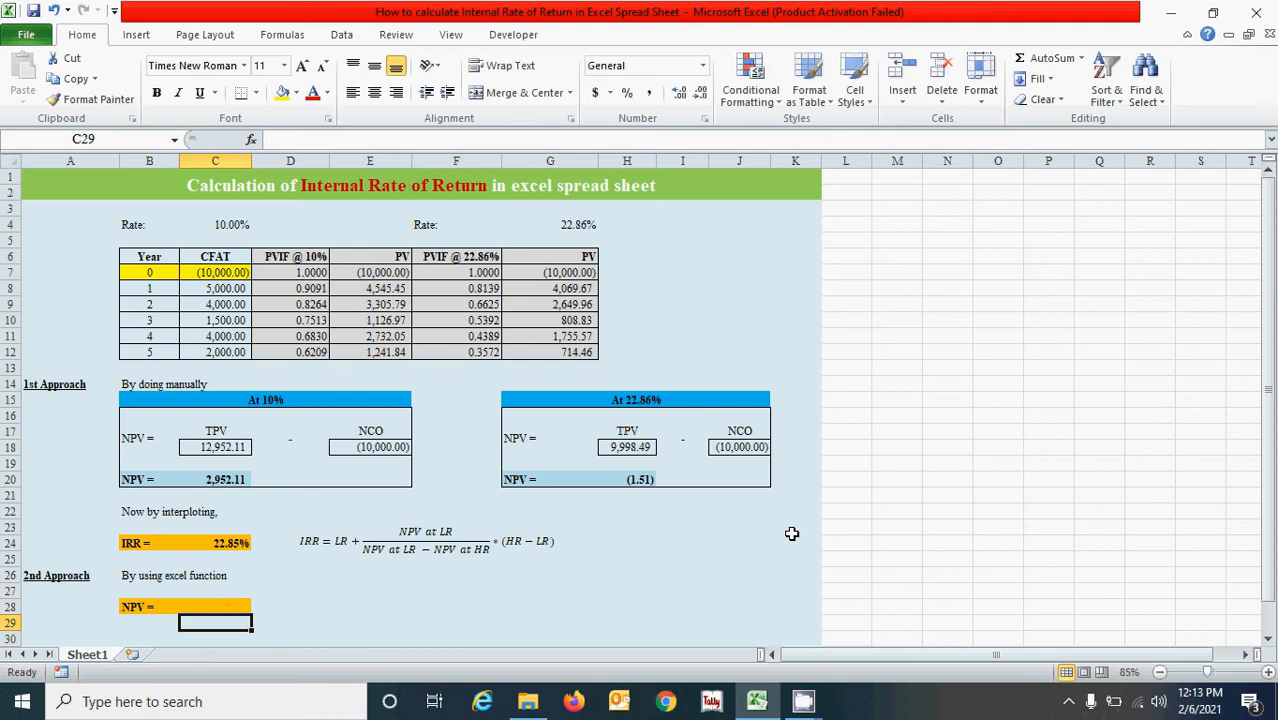
pyautogui.write('=')
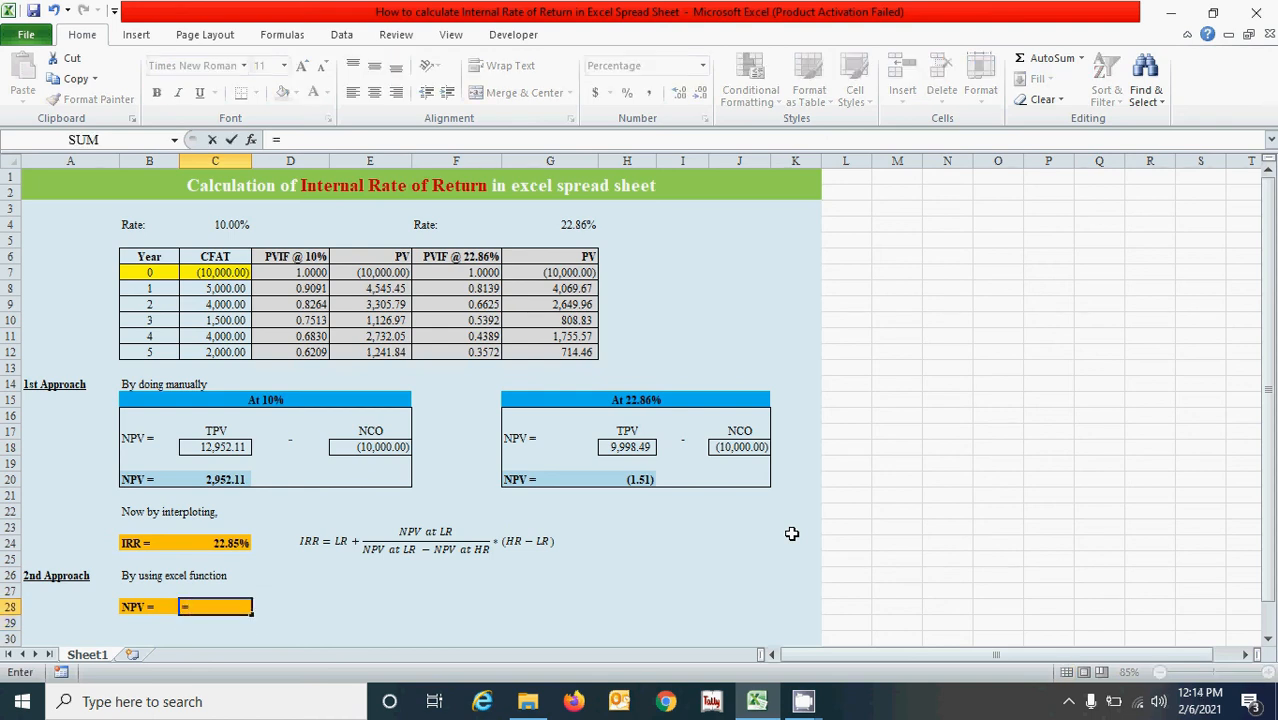
pyautogui.write('i')
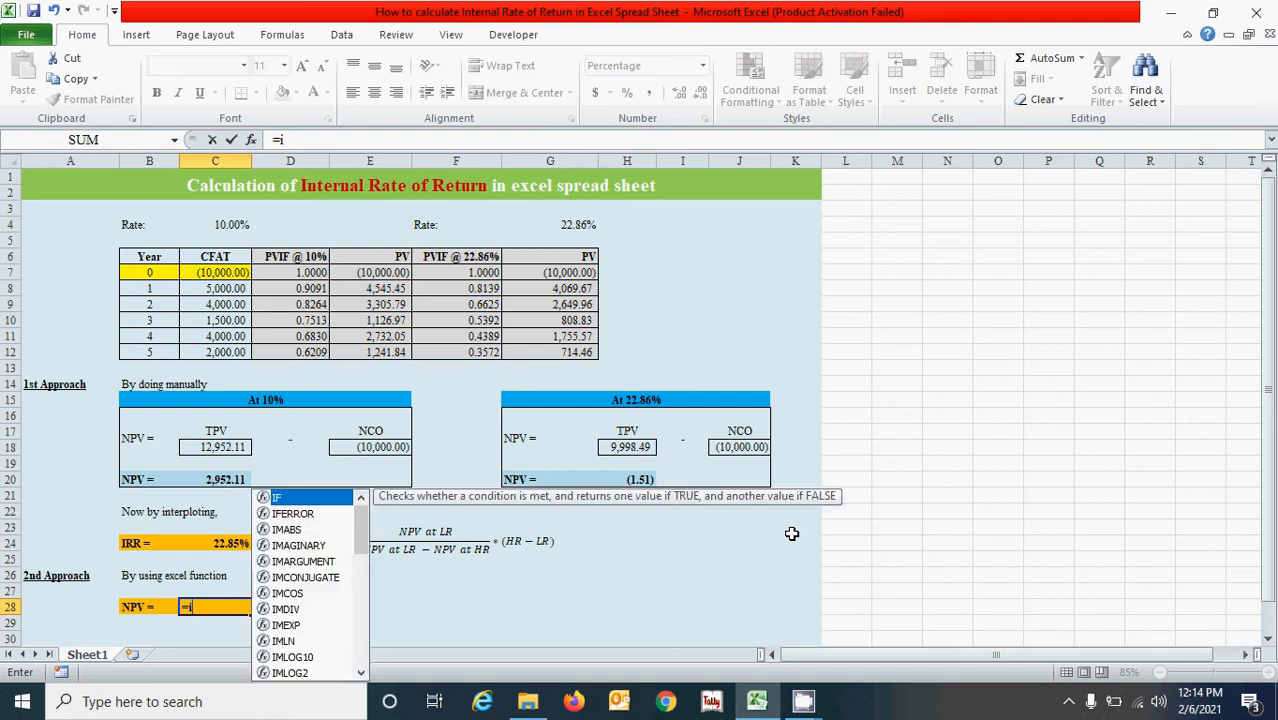
pyautogui.write('rr')
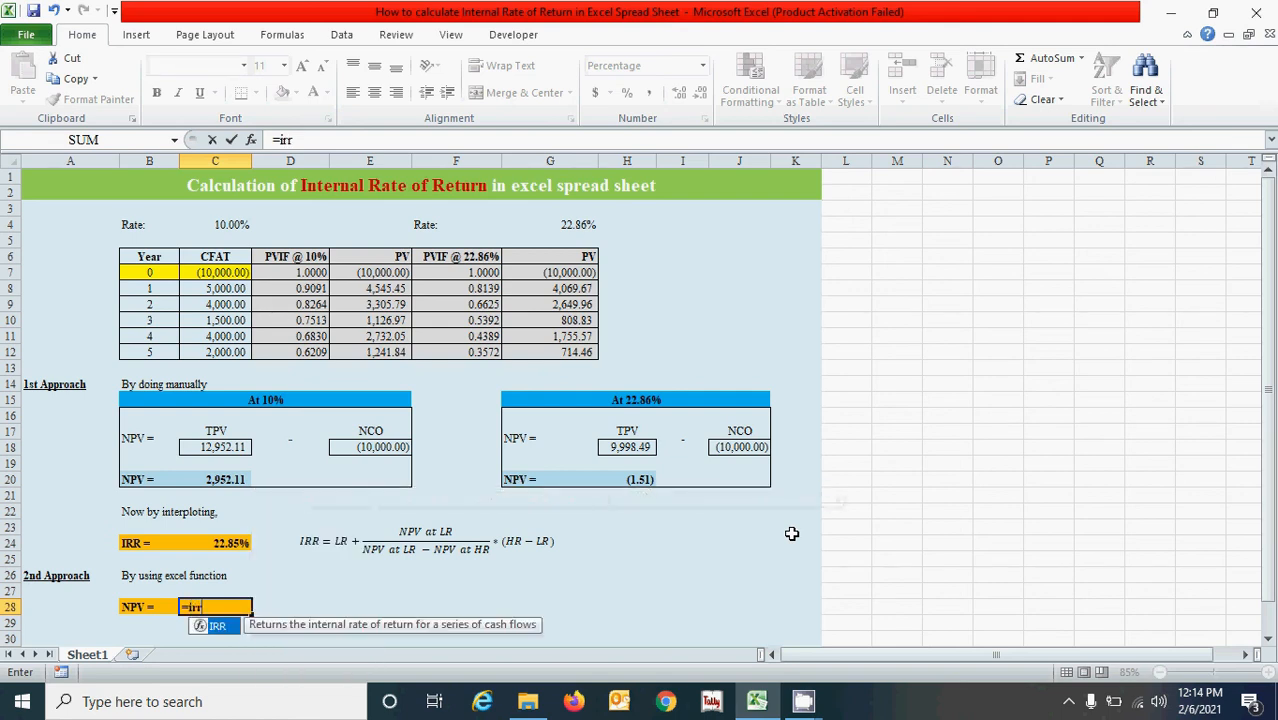
pyautogui.press('Tab')
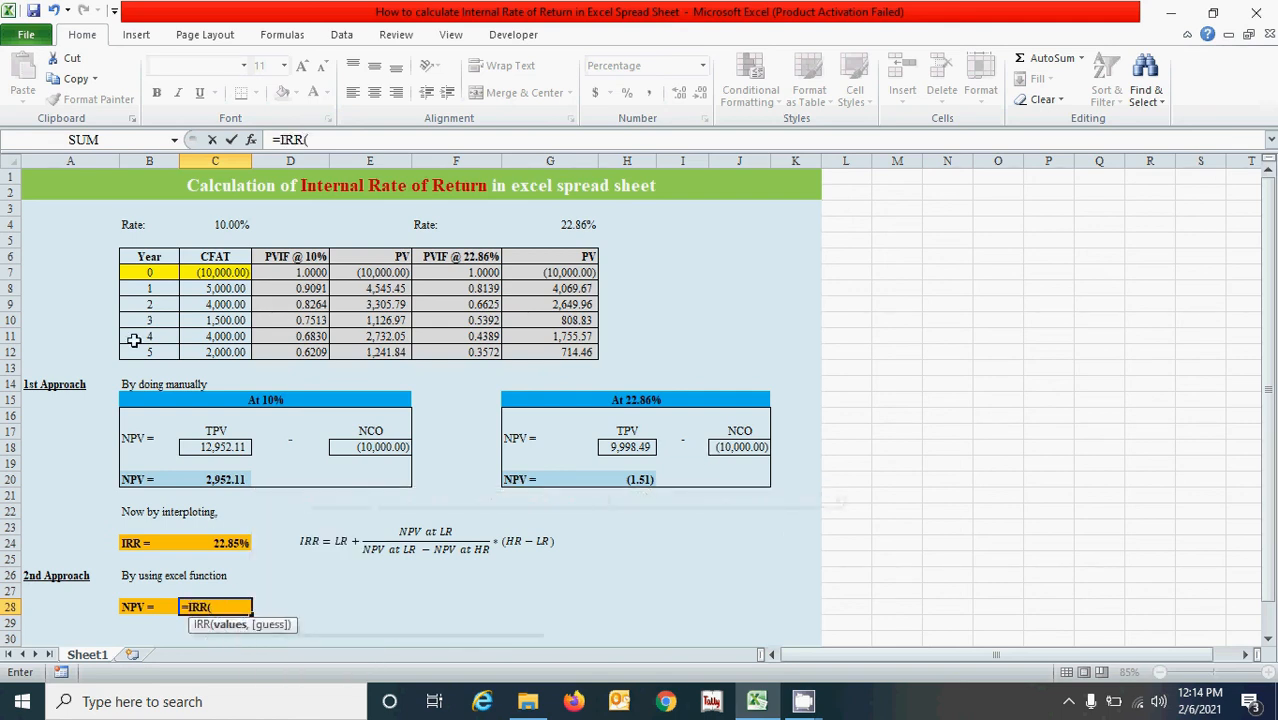
pyautogui.moveTo(196, 272); pyautogui.dragTo(203, 352)
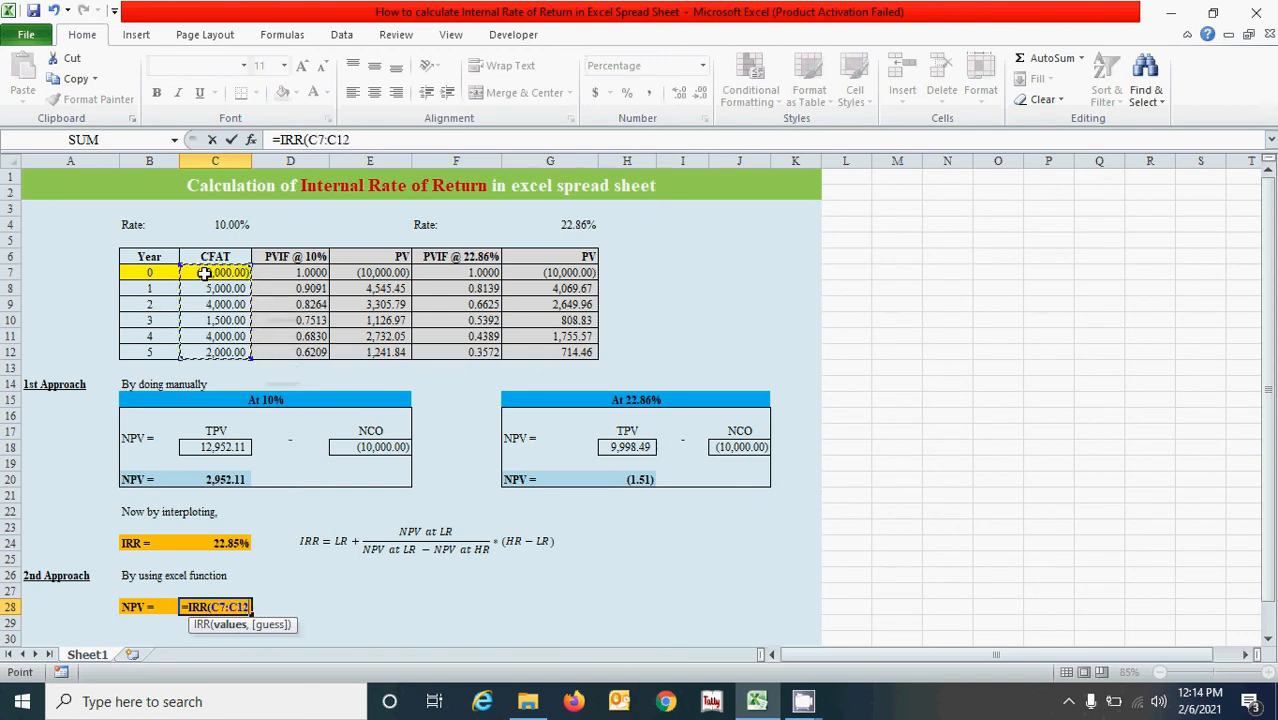
pyautogui.press('F4')
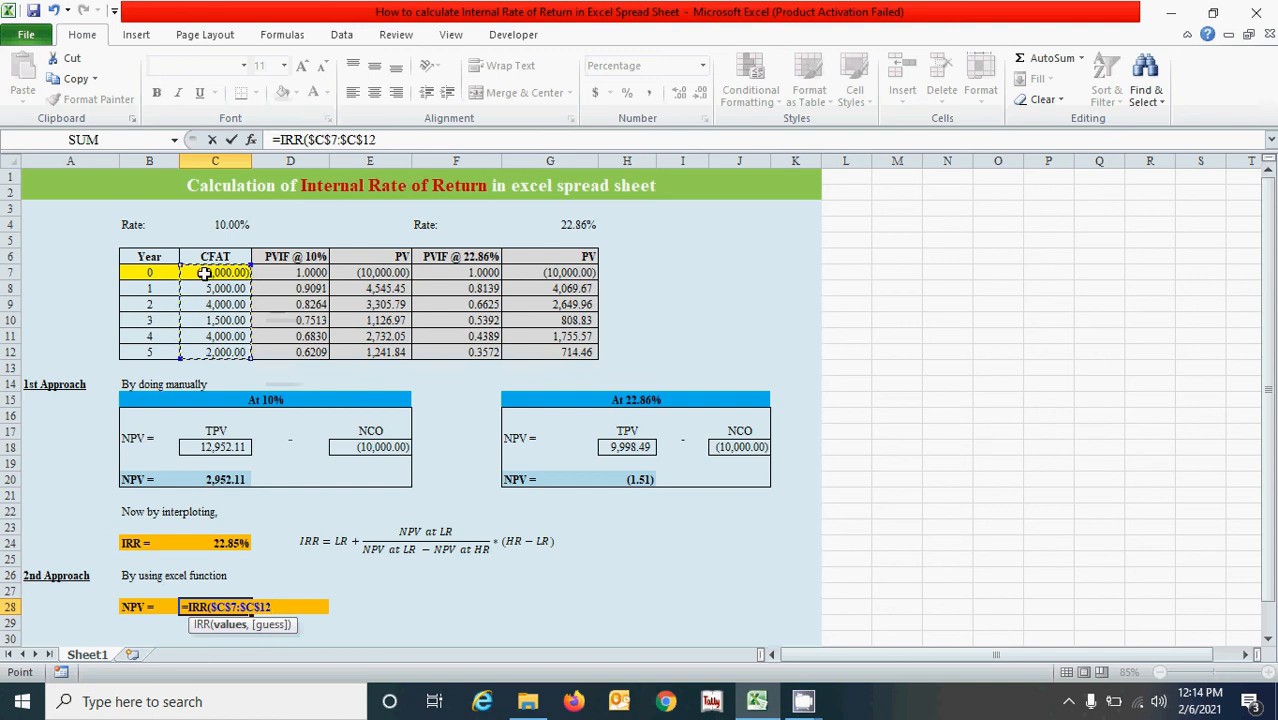
# Add C4 as the guess argument and complete the C28 formula as =IRR($C$7:$C$12,C4).
pyautogui.write(',')
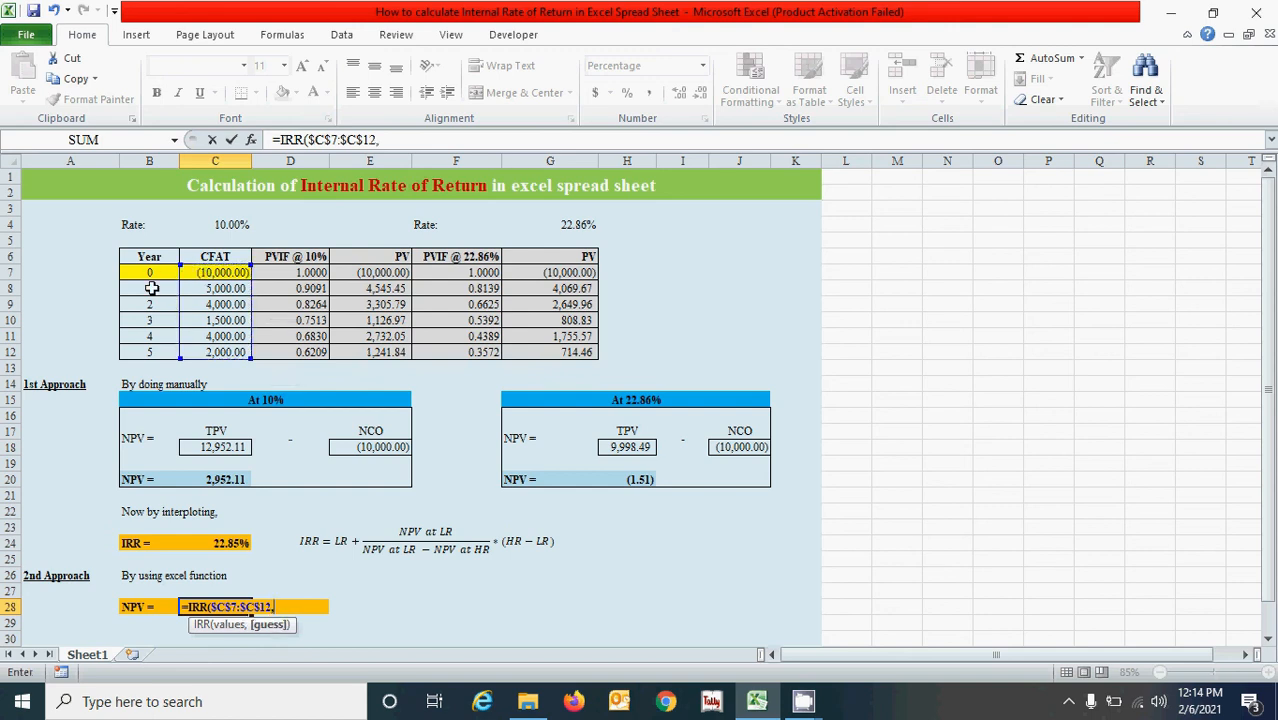
pyautogui.click(212, 224)
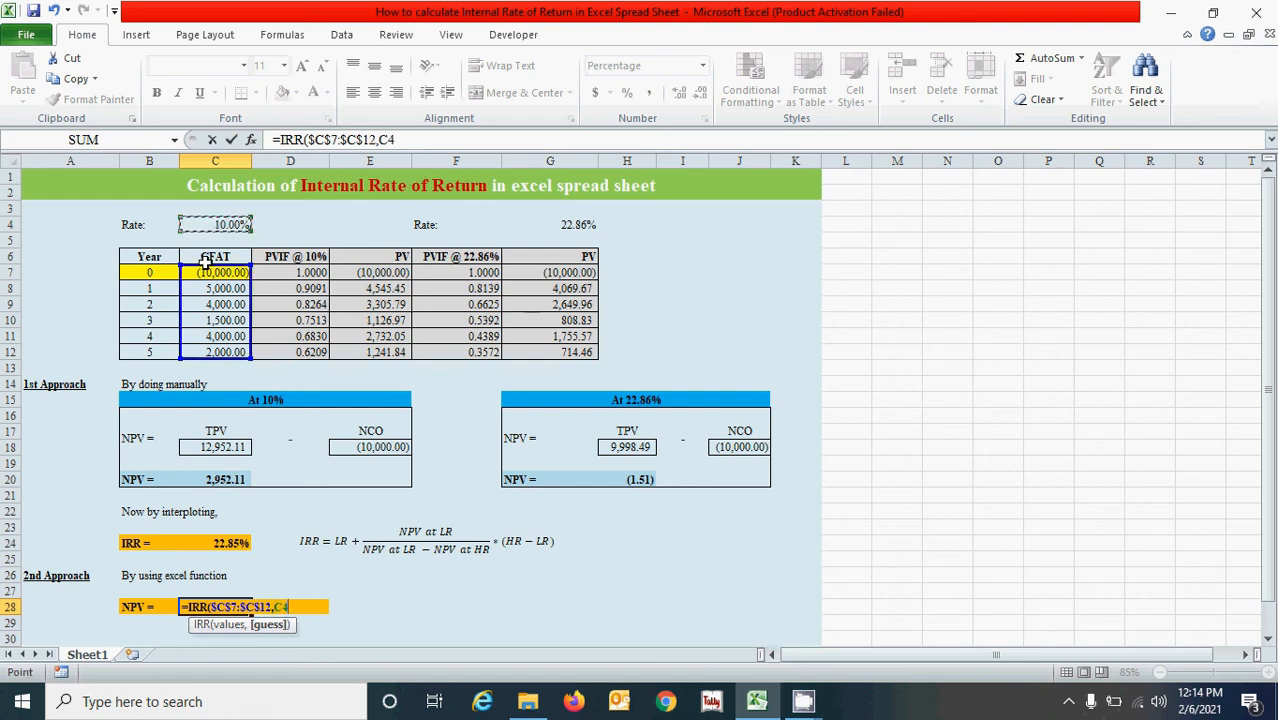
pyautogui.write(')')
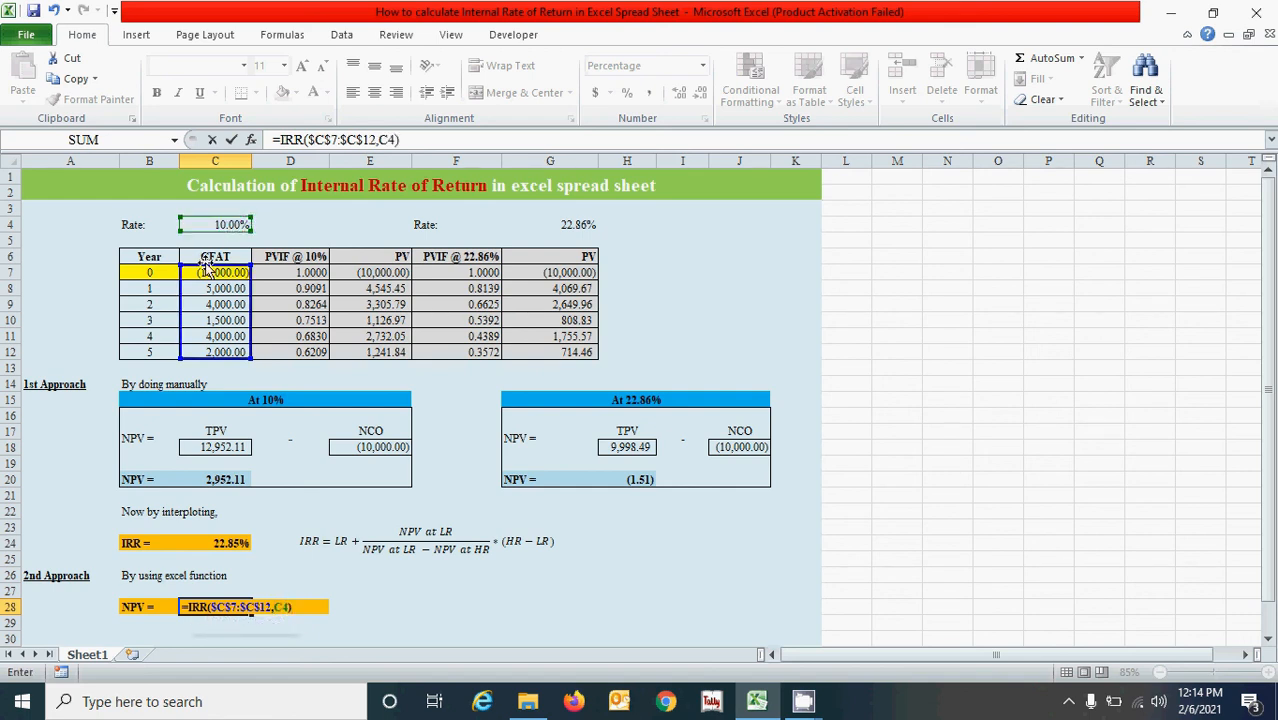
pyautogui.press('Return')
pyautogui.click(360, 626)
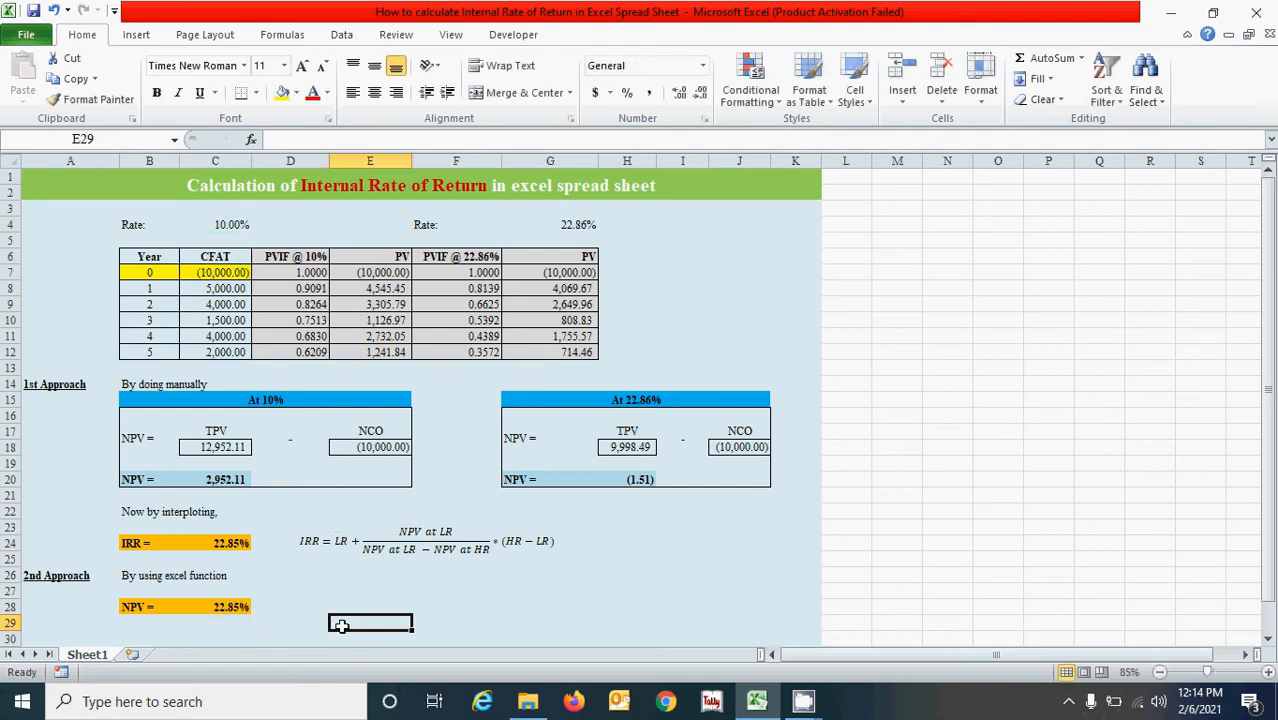
pyautogui.click(506, 608)
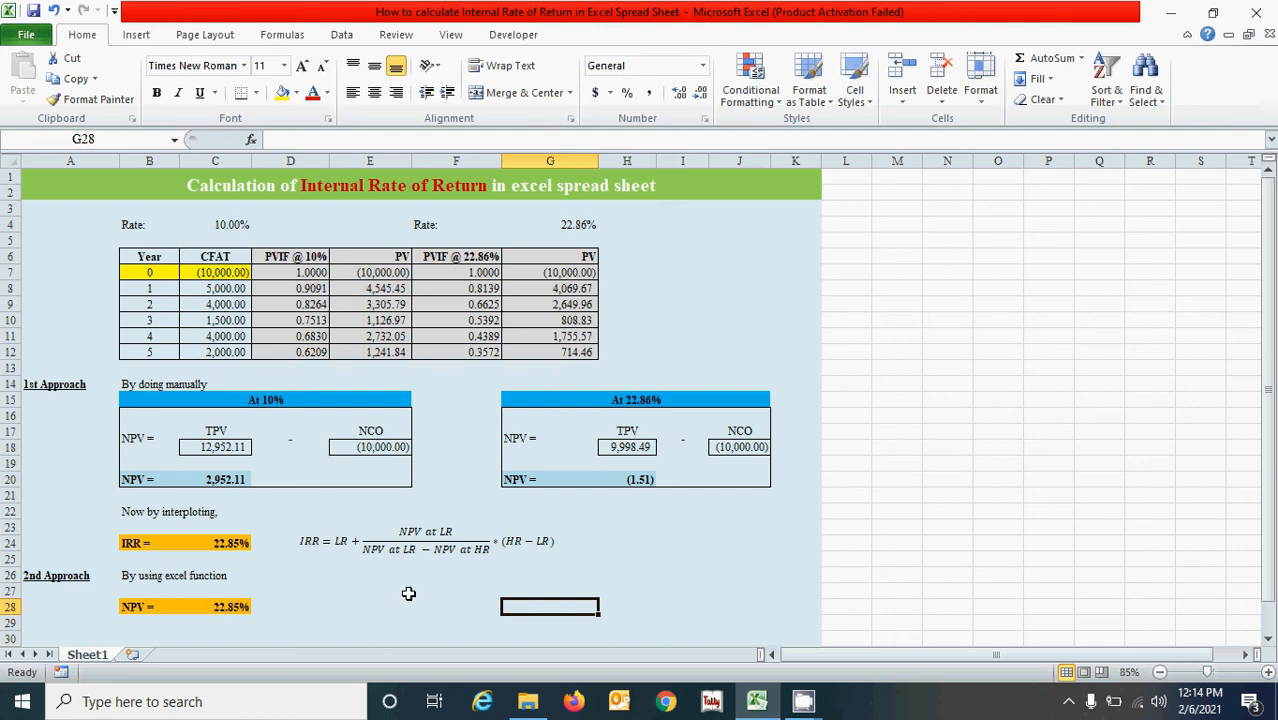
# Correct the label in B28, beside the Excel-function result, so that it reads "IRR =".
pyautogui.click(216, 543)
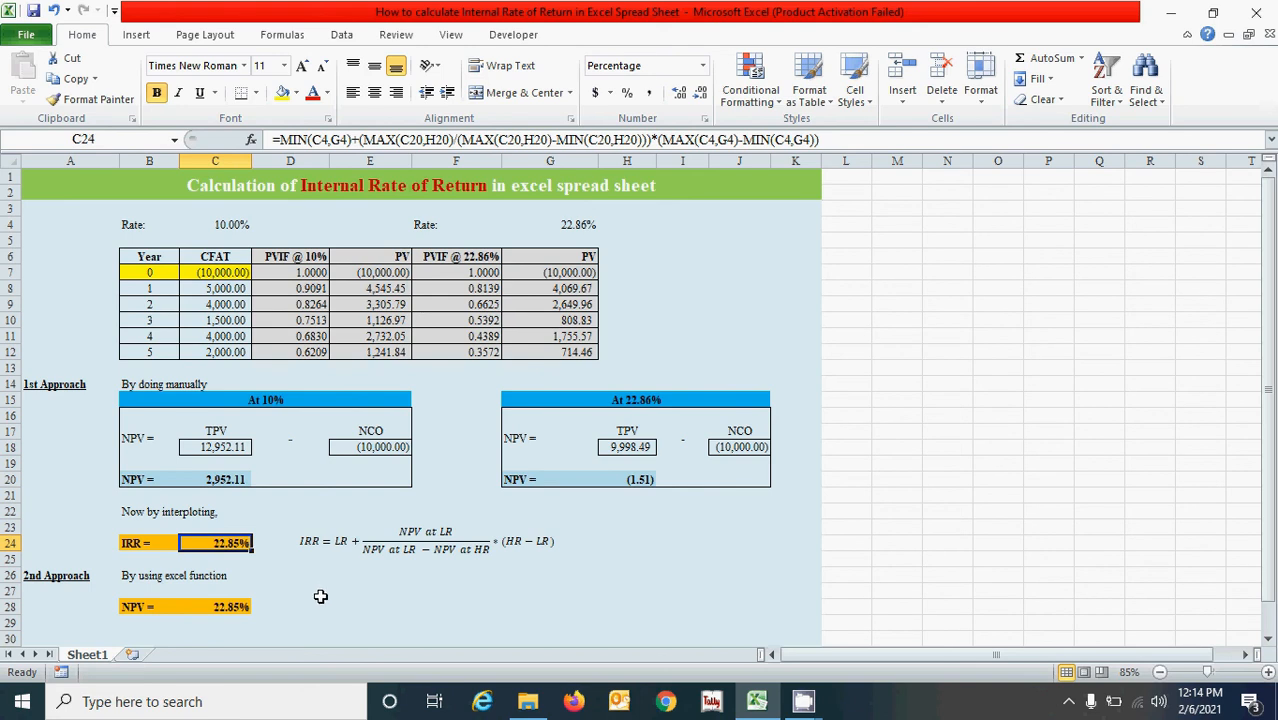
pyautogui.click(147, 607)
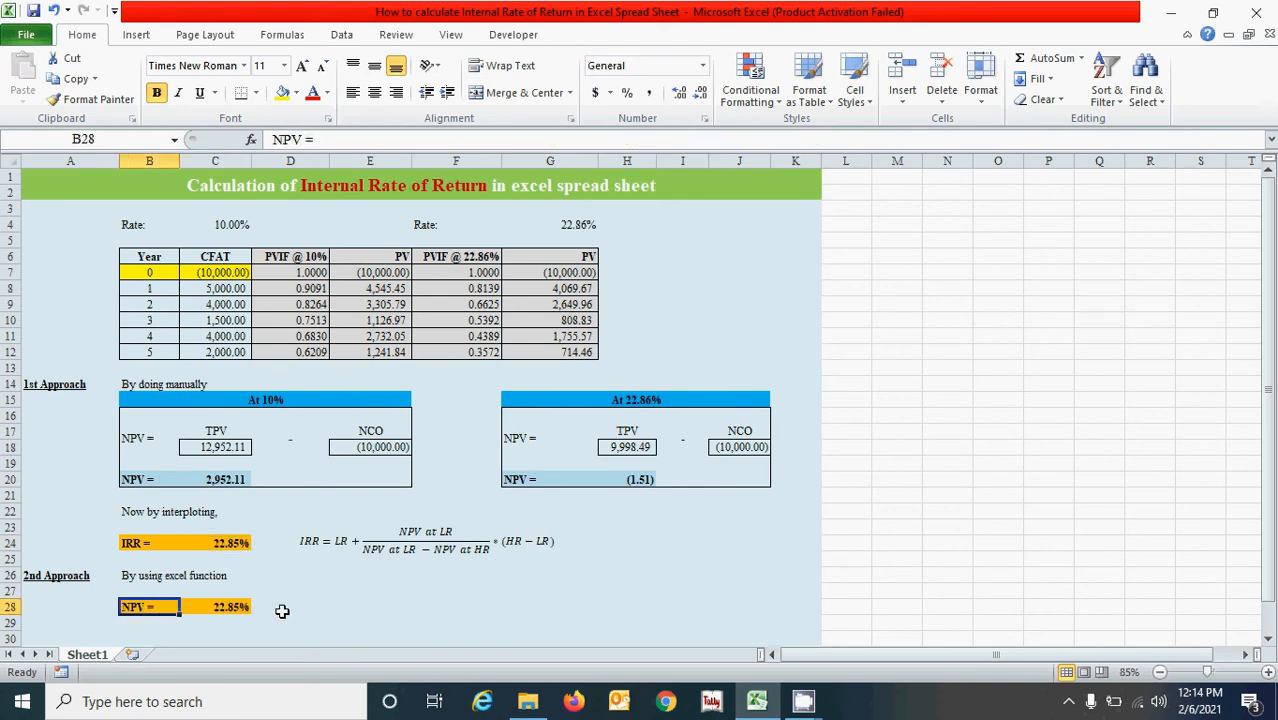
pyautogui.write('Irr')
pyautogui.press('BackSpace')
pyautogui.press('BackSpace')
pyautogui.write('RR')
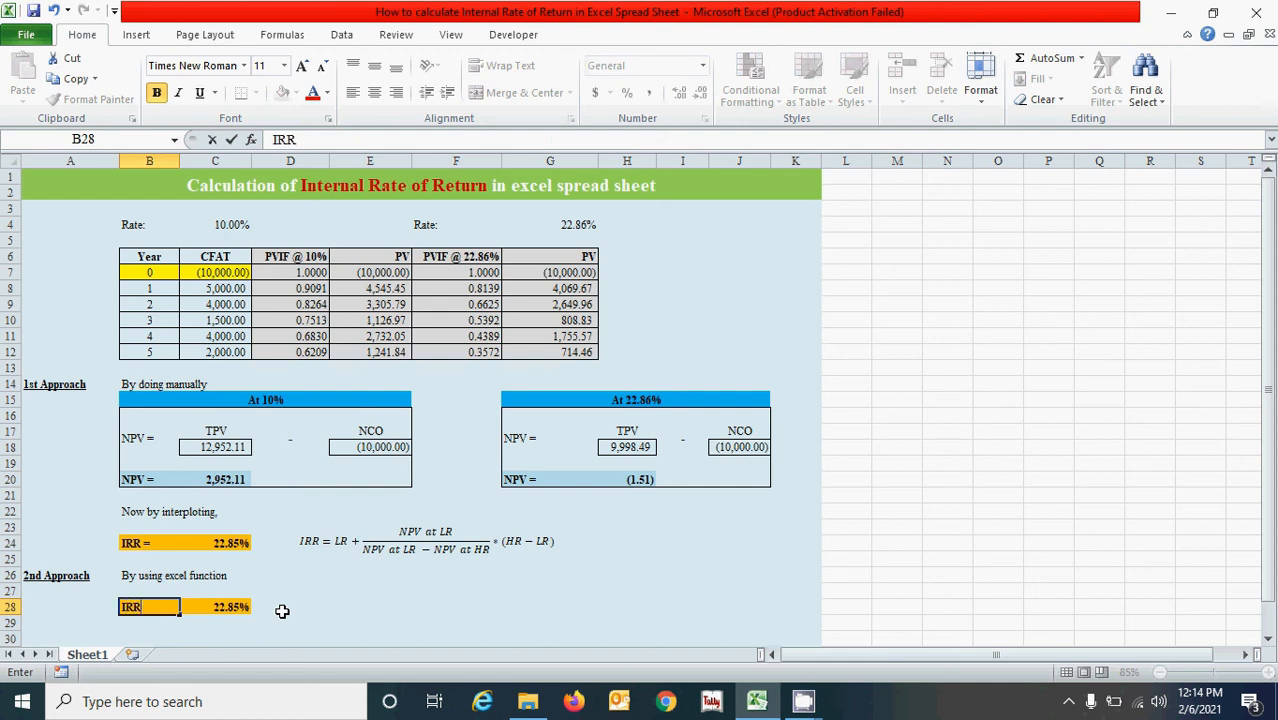
pyautogui.press('Tab')
pyautogui.press('Left')
pyautogui.press('F2')
pyautogui.write('=')
pyautogui.press('Tab')
pyautogui.click(382, 620)
pyautogui.click(389, 591)
pyautogui.click(228, 545)
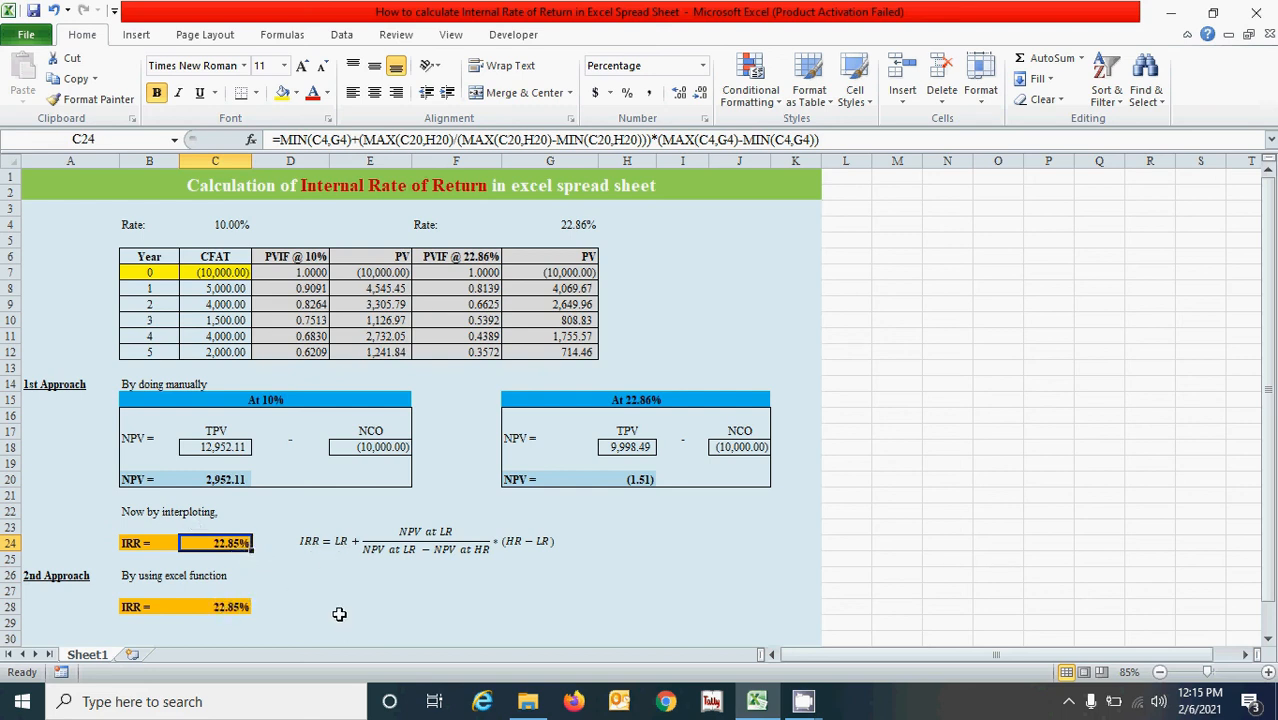
pyautogui.click(323, 566)
pyautogui.click(322, 588)
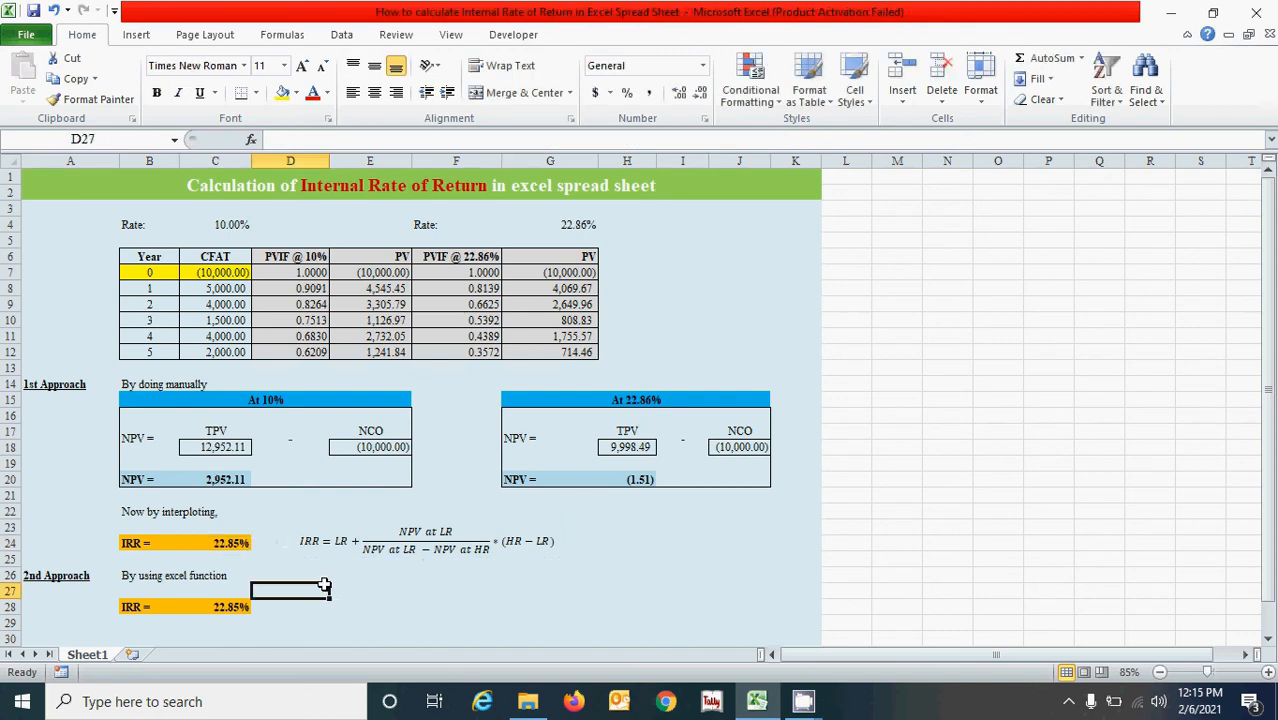
pyautogui.click(625, 548)
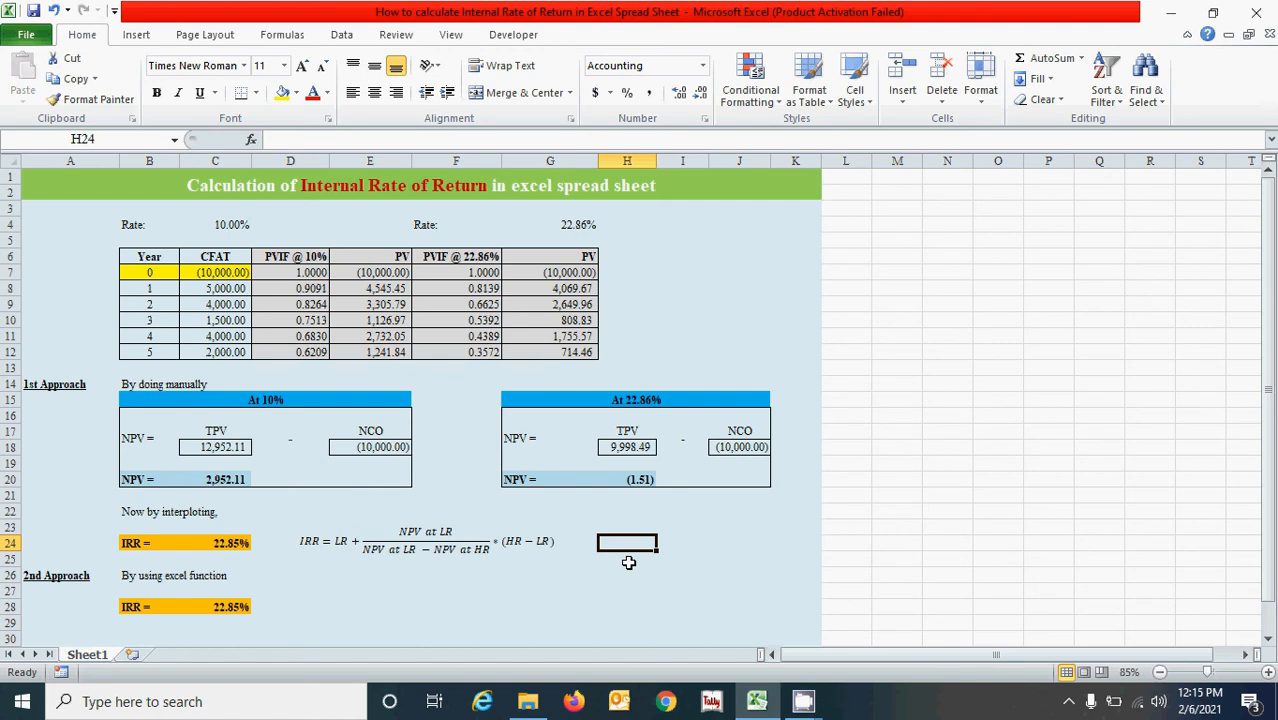
pyautogui.click(628, 563)
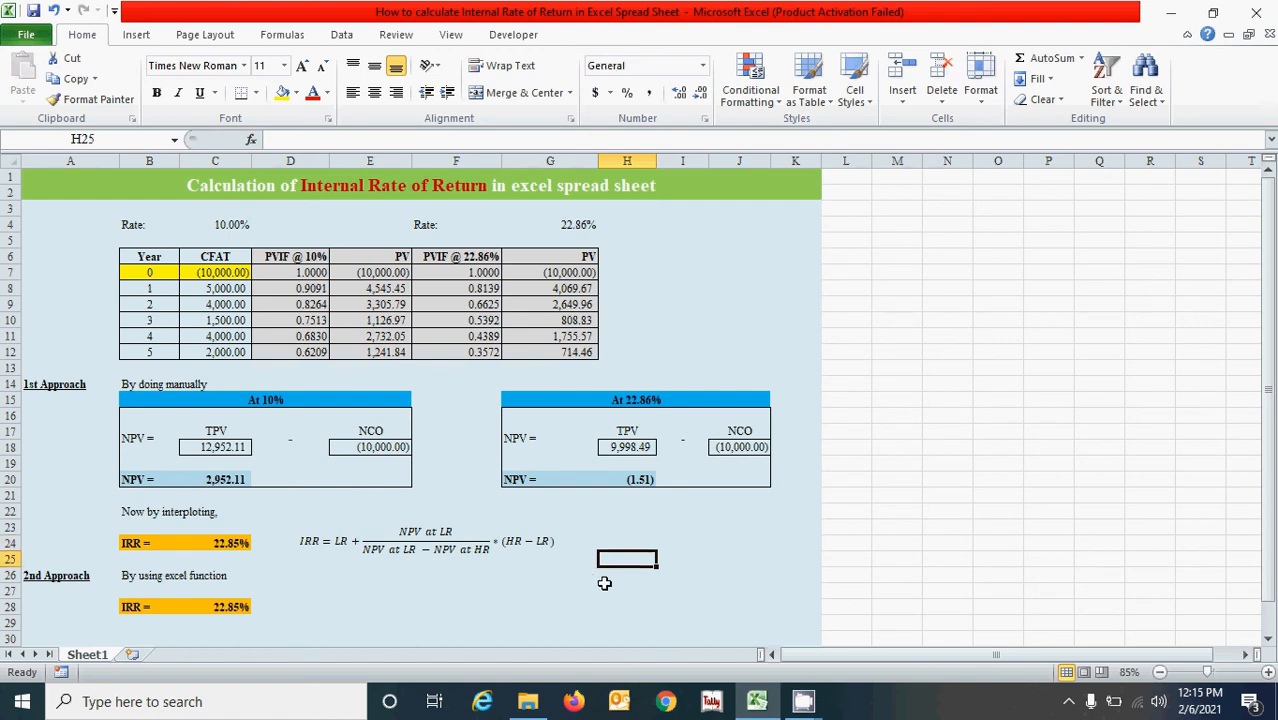
pyautogui.press('Up')
pyautogui.press('Up')
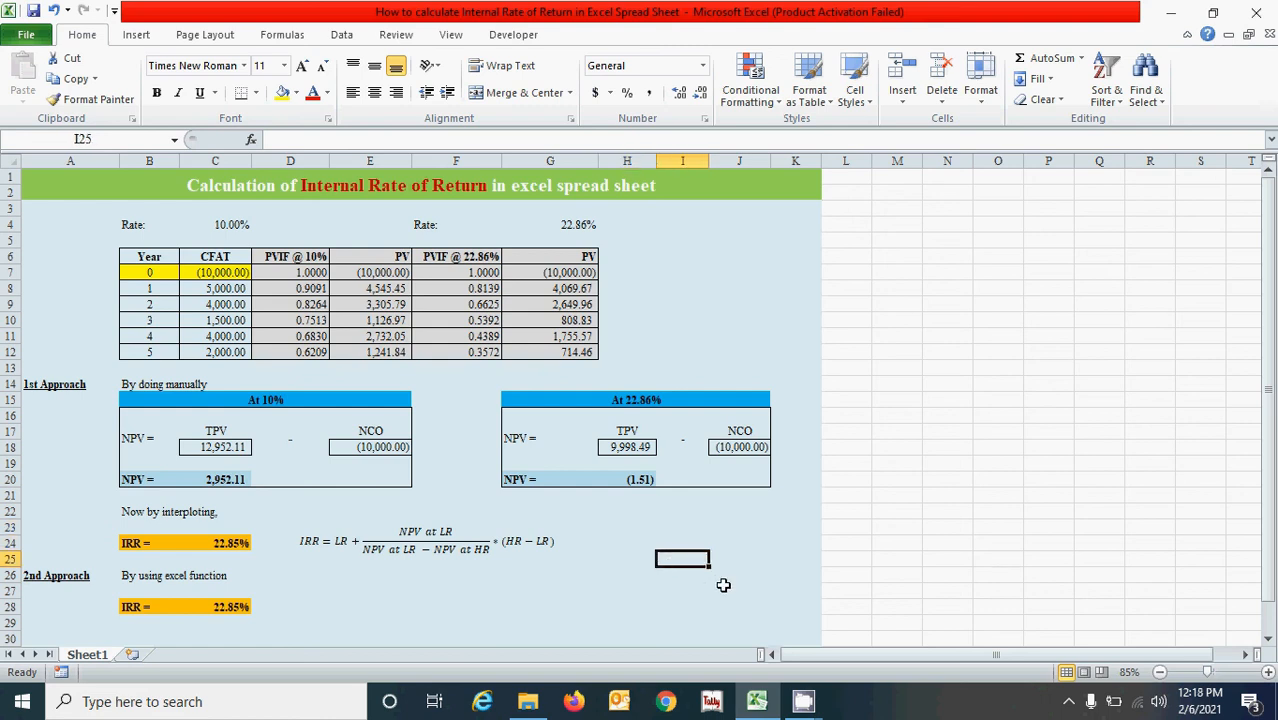
pyautogui.click(650, 594)
pyautogui.click(695, 606)
pyautogui.click(745, 607)
pyautogui.click(668, 622)
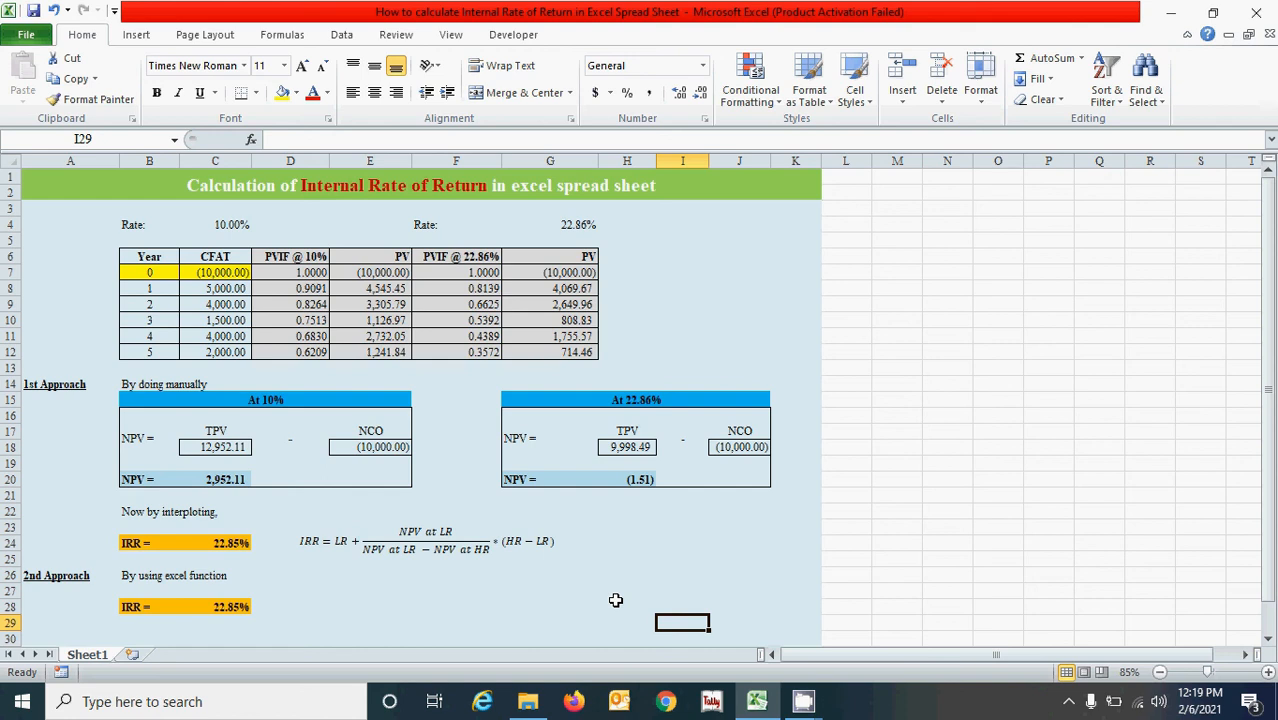
pyautogui.click(676, 607)
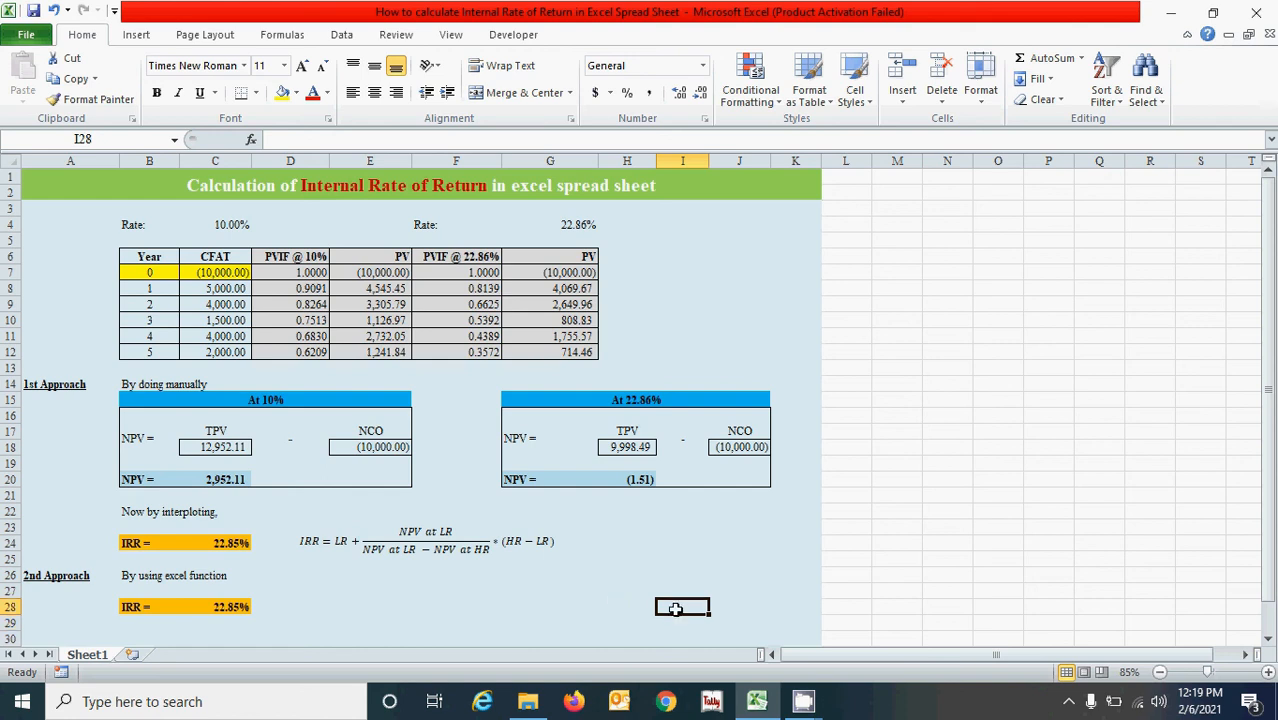